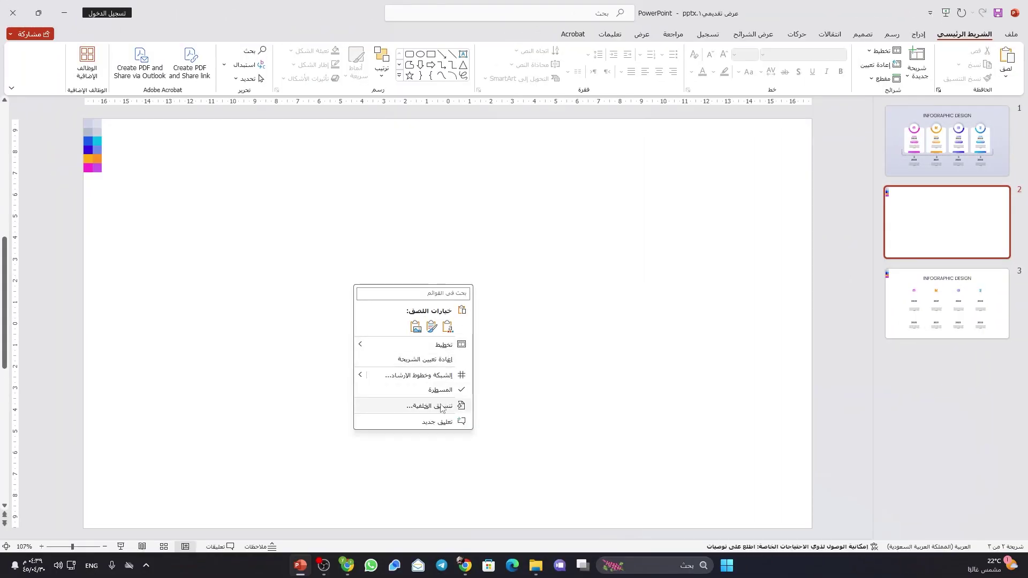
- Give the slide background a lighter linear gradient fill running at 90°
left_click(441, 406)
left_click(157, 182)
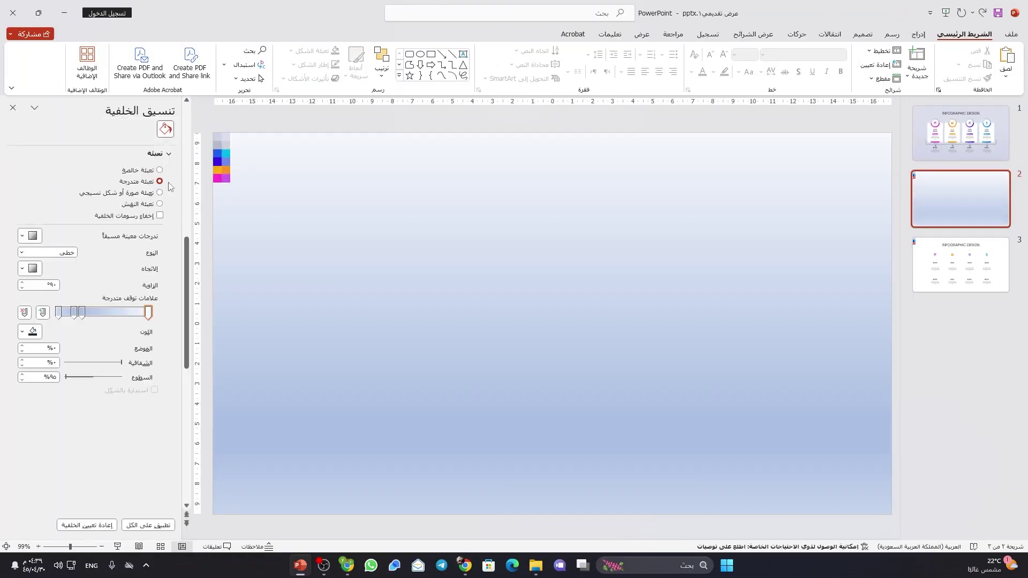
left_click_drag(75, 315, 134, 315)
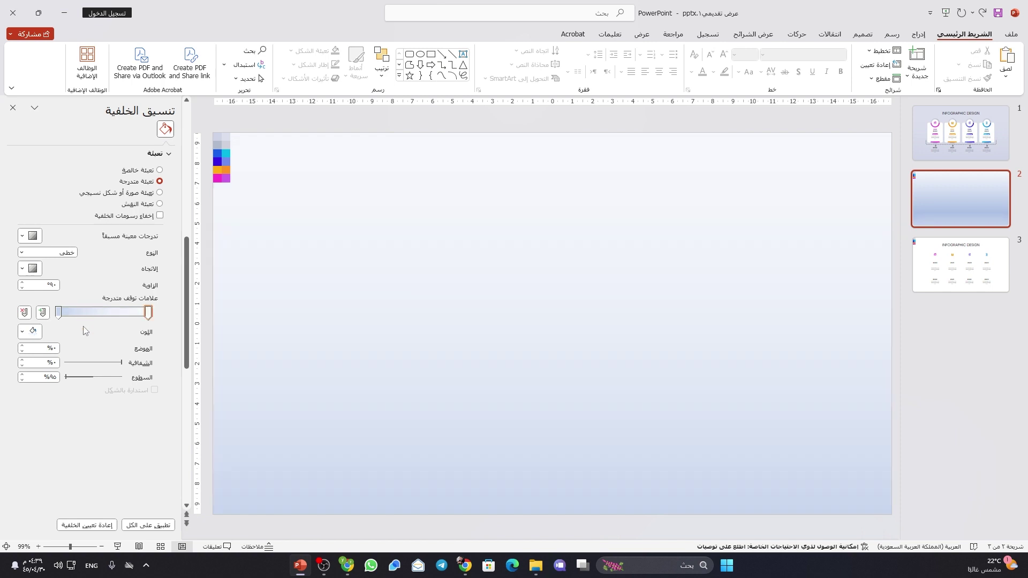
left_click(33, 269)
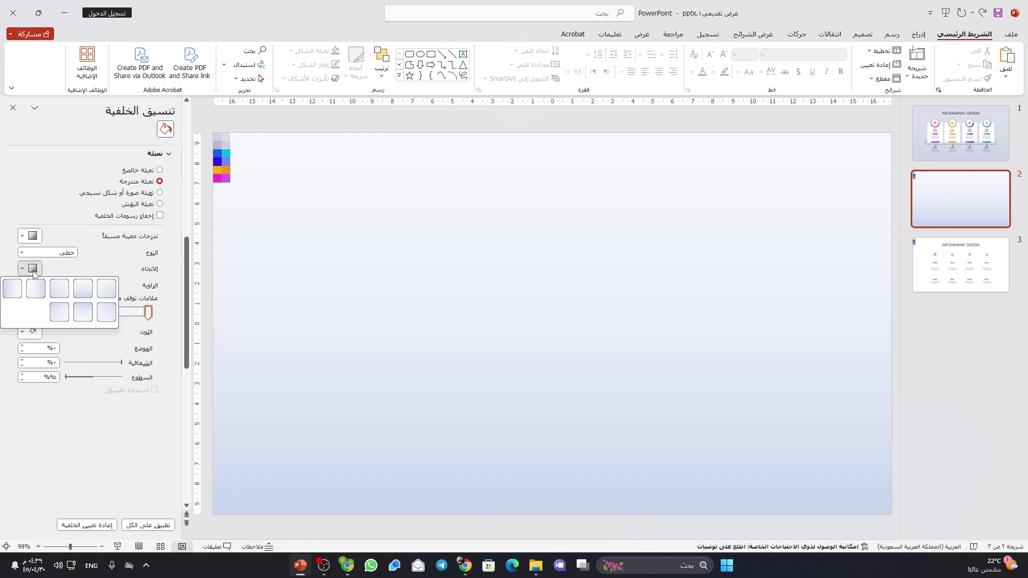
left_click(81, 294)
- Set the left stop brightness to 0% and eyedrop a pale colour for the right stop
left_click(58, 313)
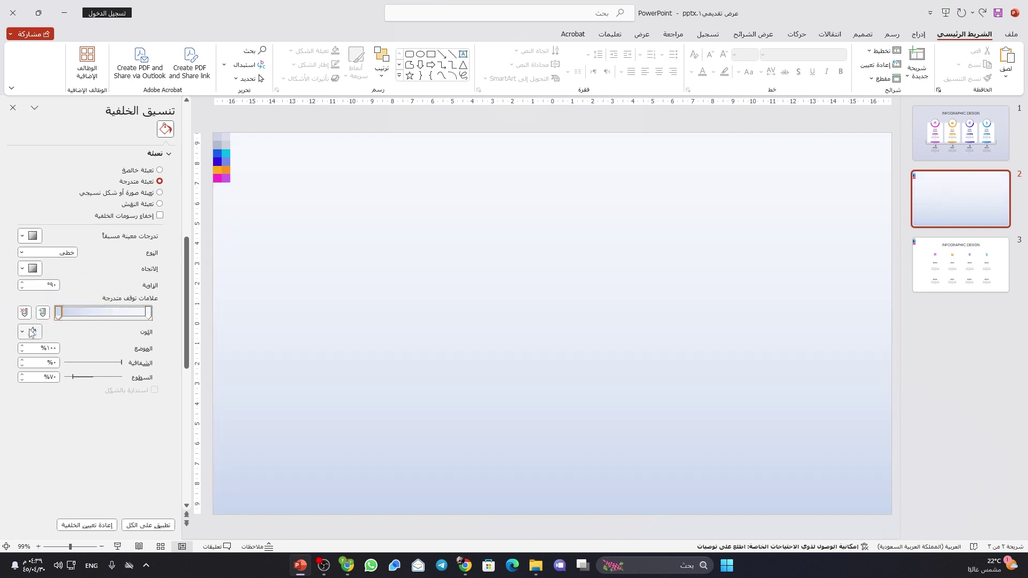
left_click(31, 332)
key("Escape")
left_click(218, 139)
left_click(149, 313)
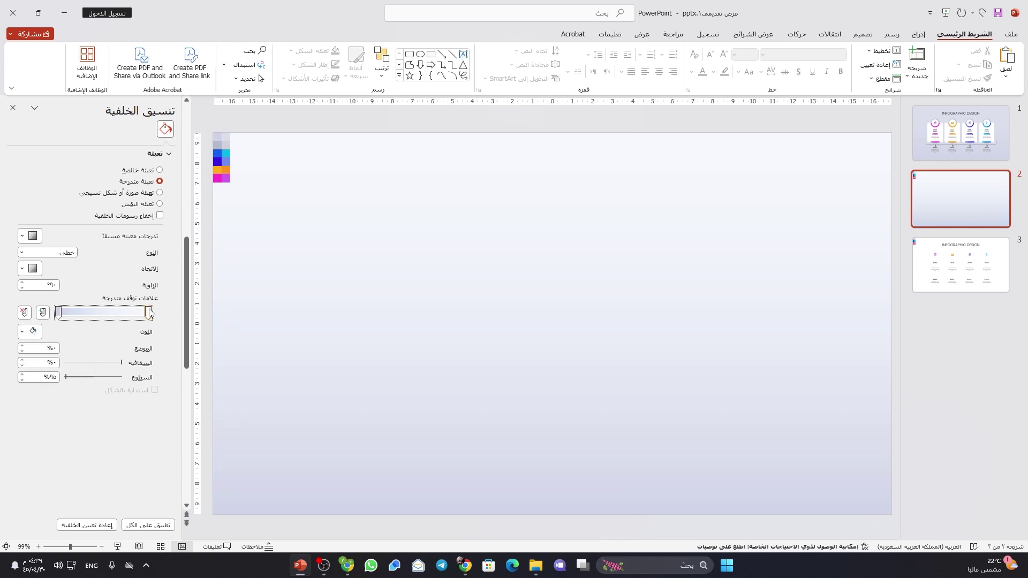
left_click(39, 332)
left_click(72, 489)
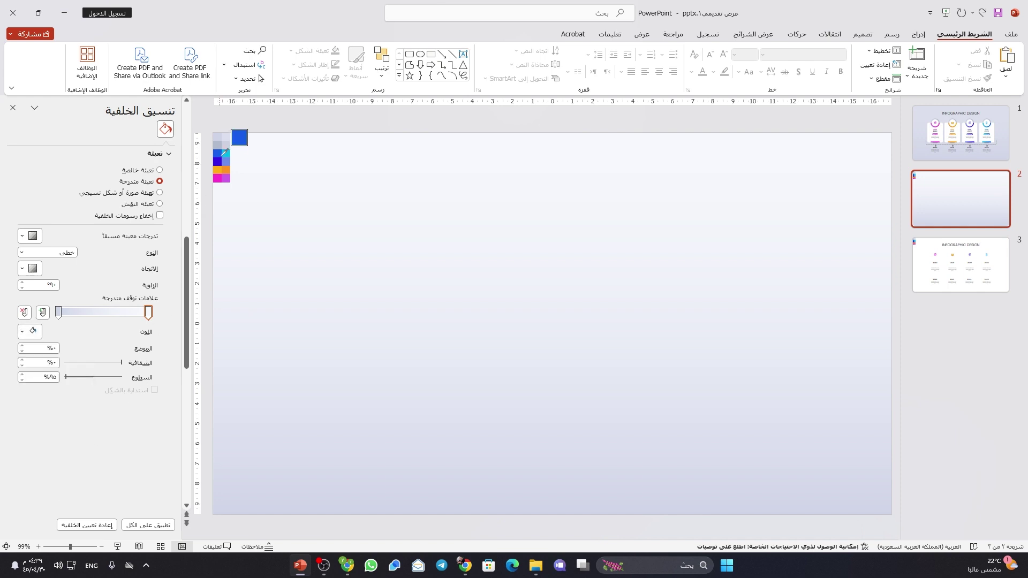
left_click(220, 138)
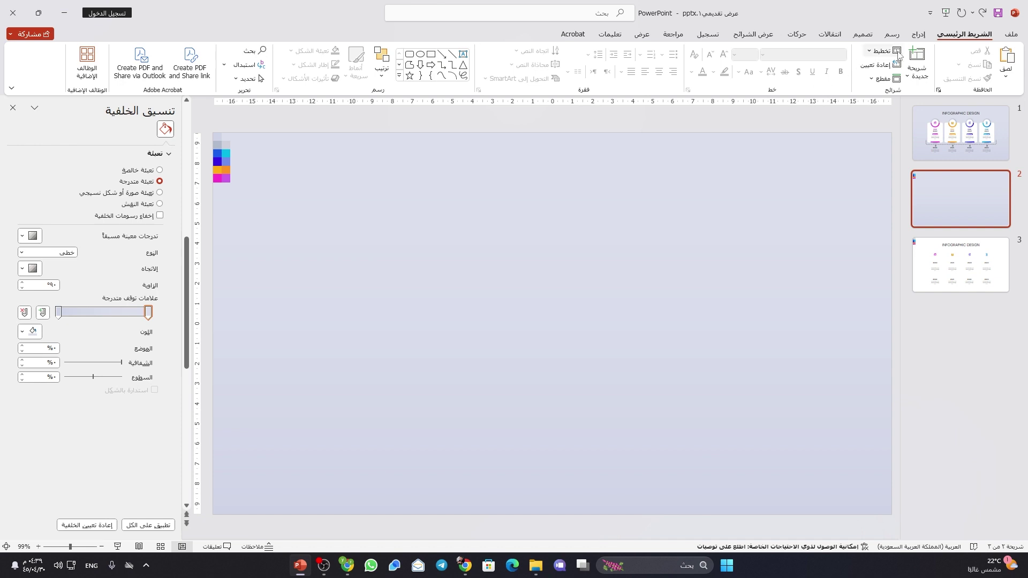
left_click(919, 38)
- Draw a tall rounded rectangle on the slide's right side and reduce its corner rounding
left_click(843, 61)
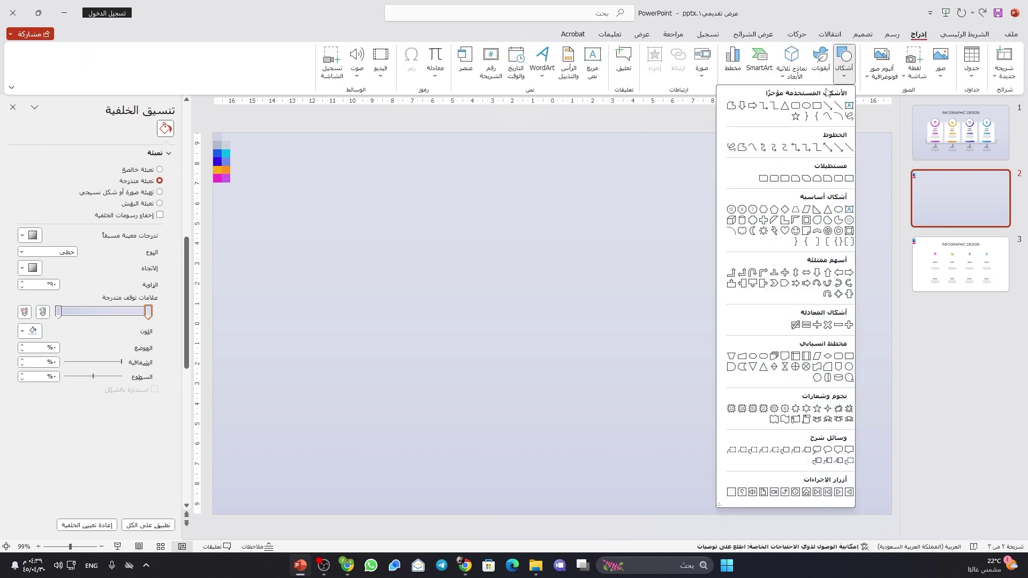
left_click(798, 106)
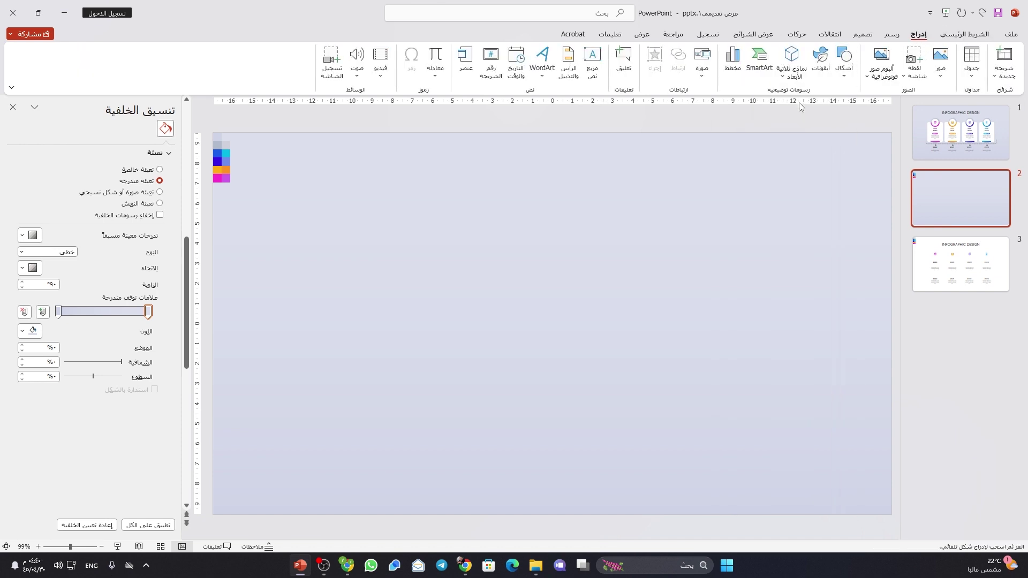
left_click_drag(713, 270, 796, 391)
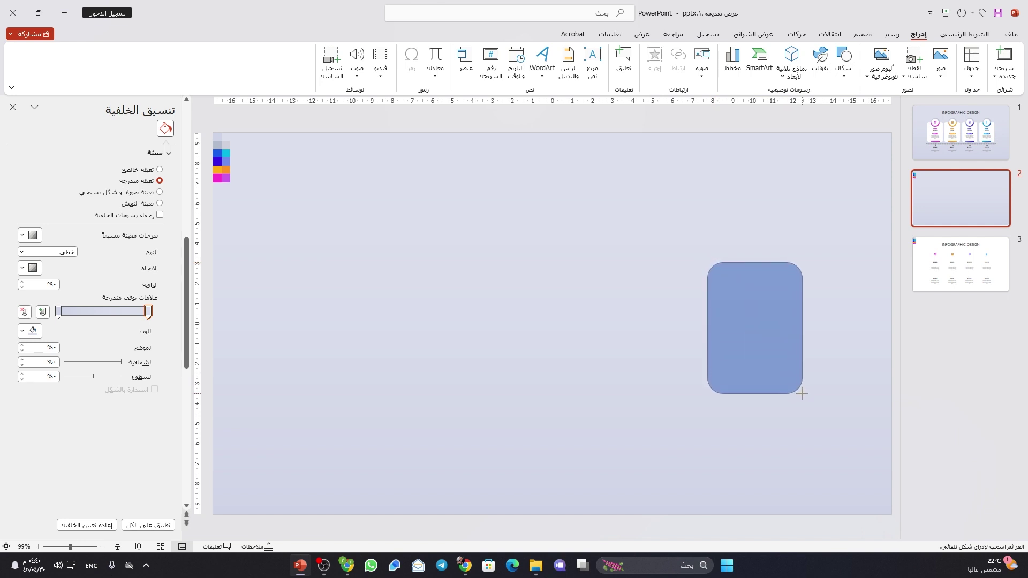
left_click_drag(795, 391, 805, 396)
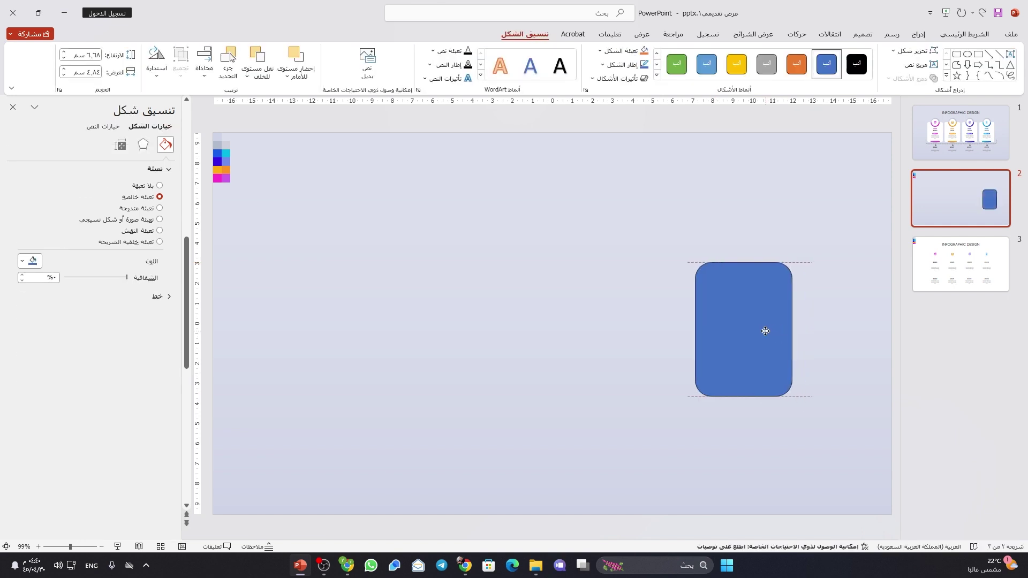
left_click_drag(788, 337, 770, 336)
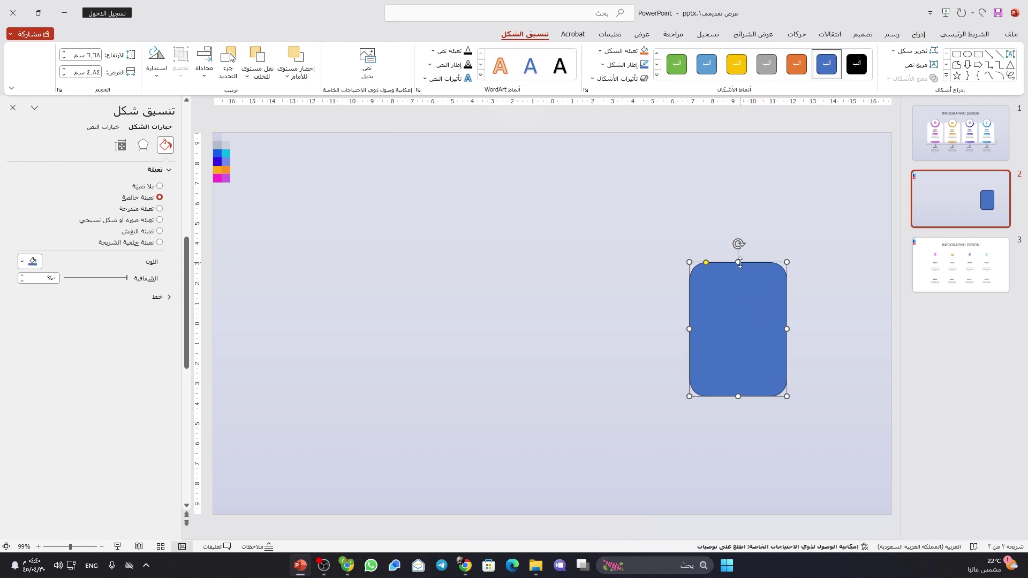
left_click_drag(740, 263, 738, 255)
mouse_move(689, 329)
left_mouse_down()
mouse_move(737, 332)
mouse_move(730, 316)
left_mouse_up()
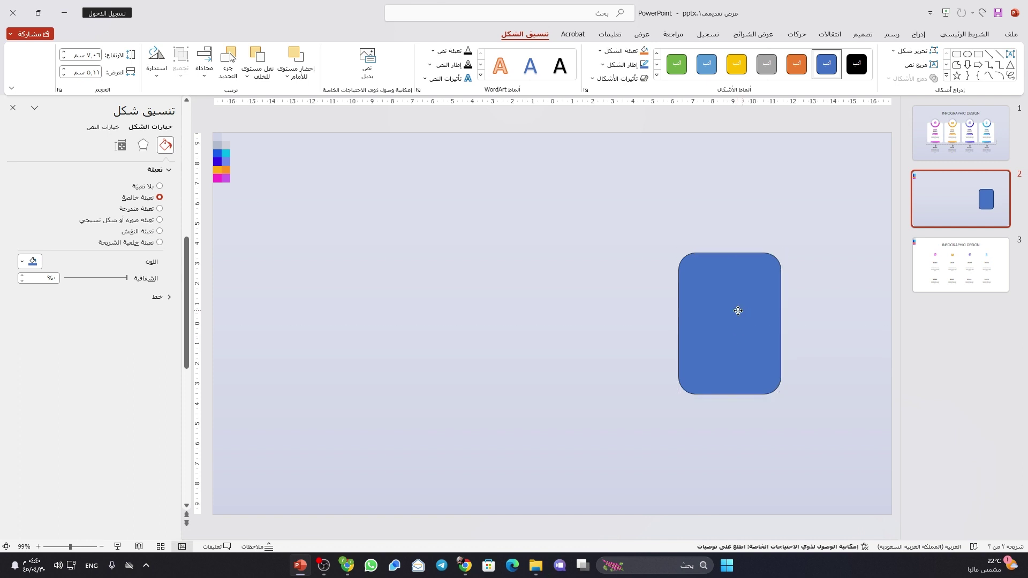
left_click_drag(692, 254, 684, 253)
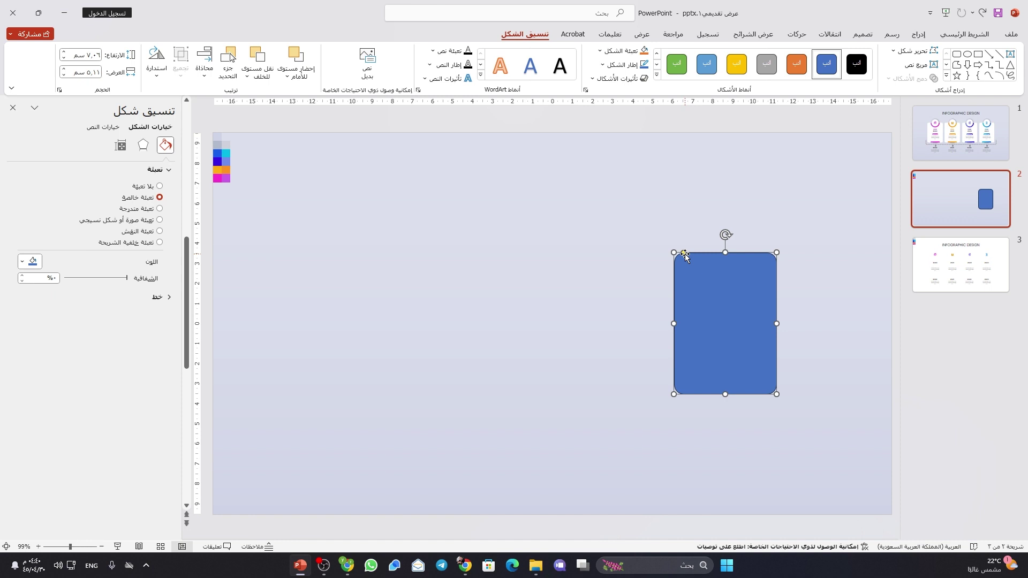
- Fill the rectangle with white
left_click(622, 65)
left_click(621, 212)
left_click(623, 51)
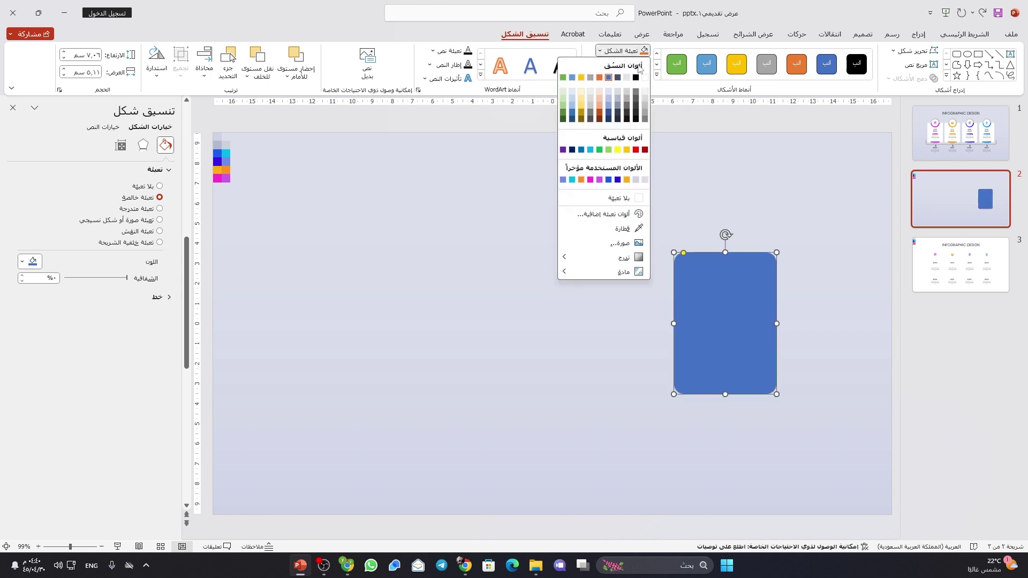
left_click(646, 77)
- Resize and nudge the white card slightly upward
left_click(660, 222)
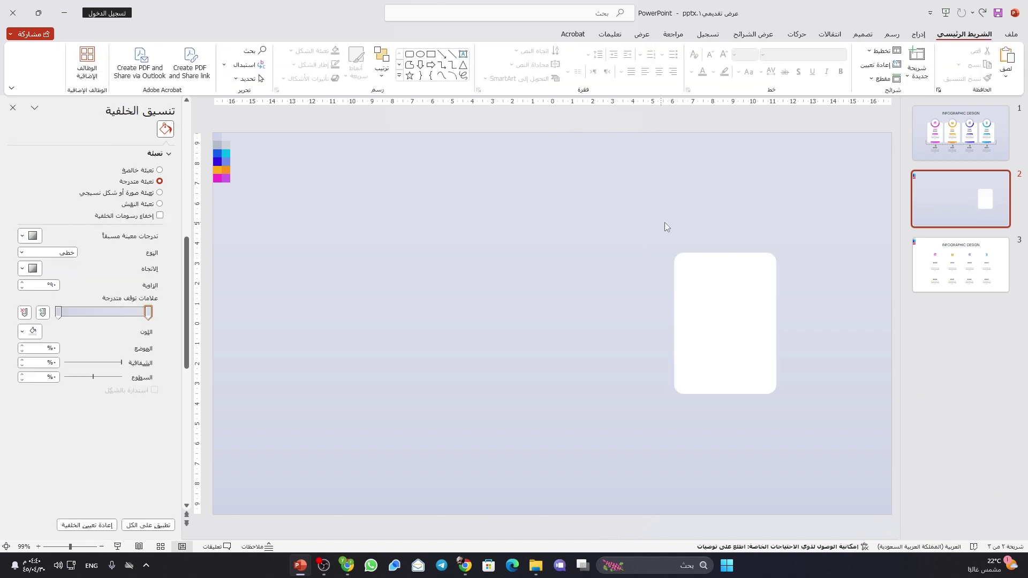
left_click(691, 272)
left_click_drag(674, 394, 669, 400)
left_click_drag(710, 355, 711, 353)
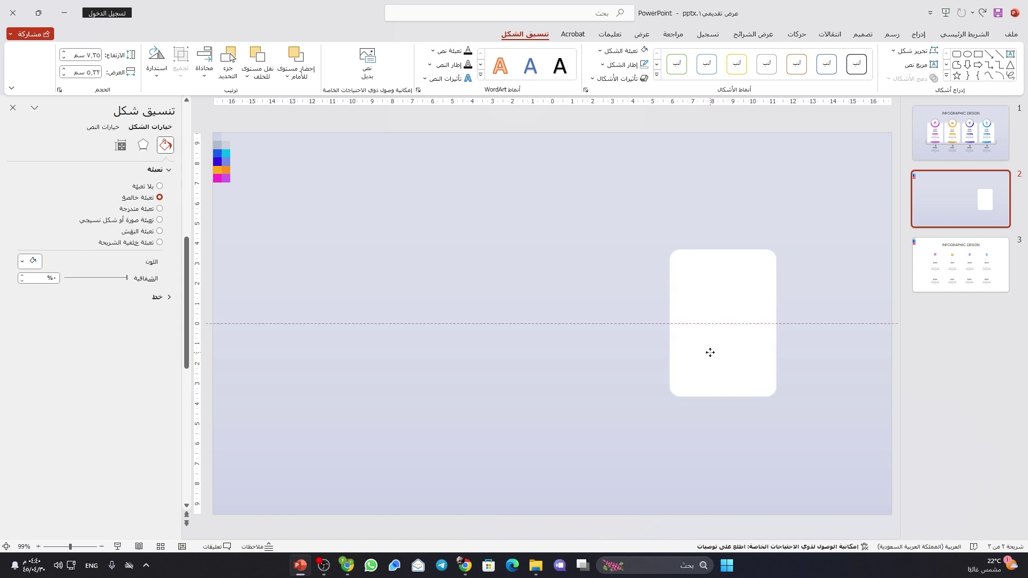
- Draw a circle on the card's top edge and centre it horizontally on the card
left_click(919, 34)
left_click(845, 60)
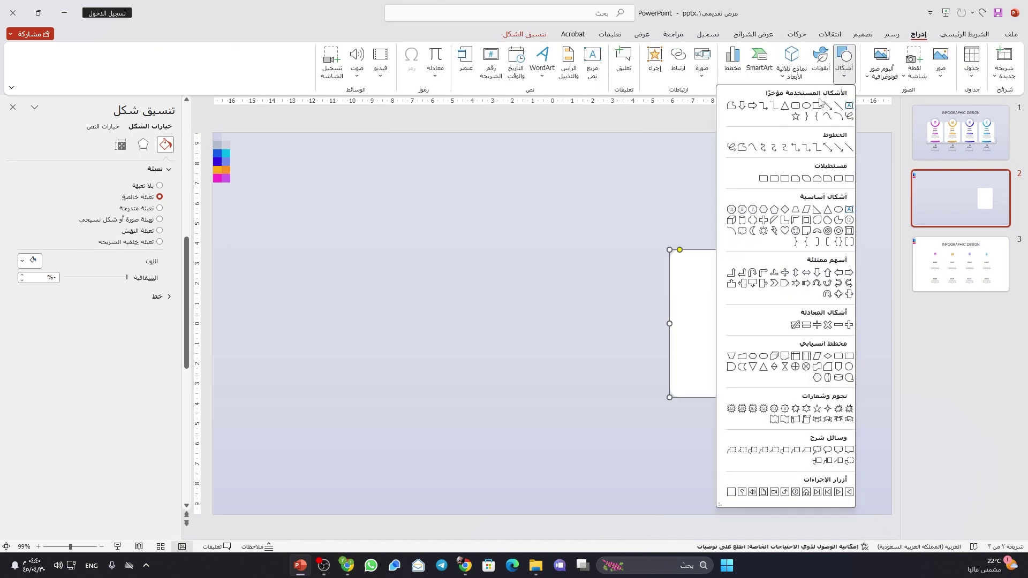
left_click(810, 107)
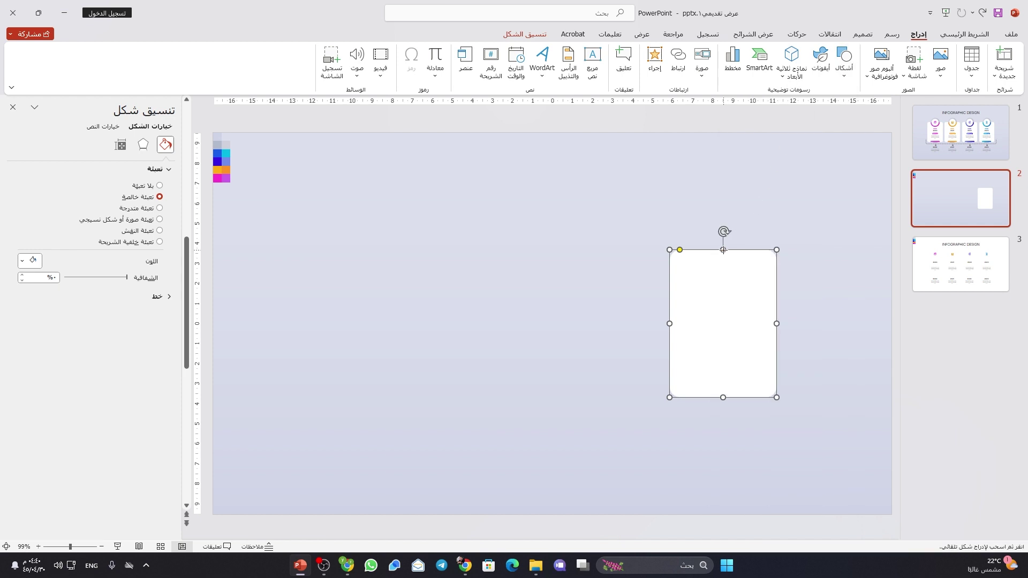
left_click_drag(723, 250, 724, 267)
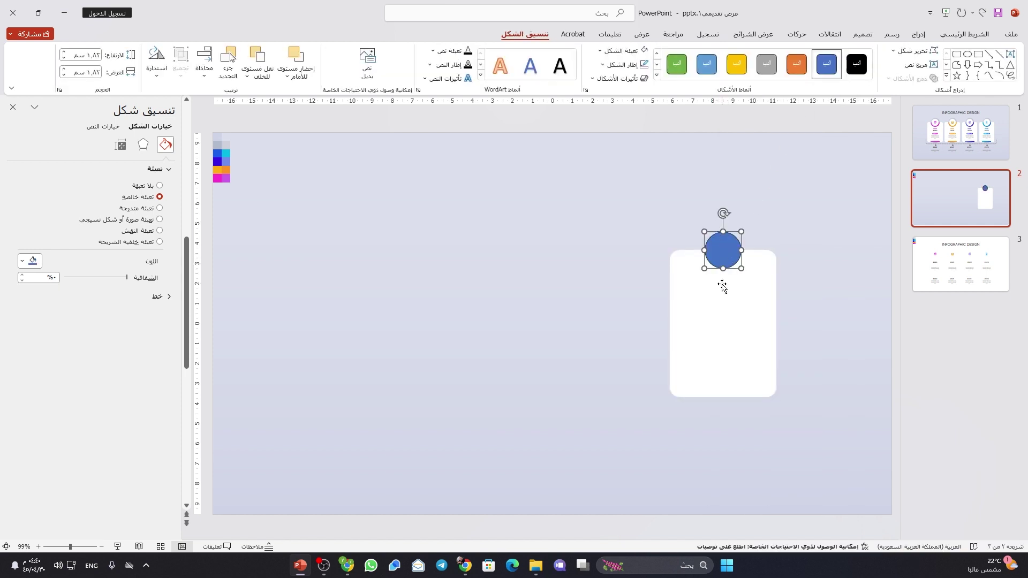
left_click(722, 287, "shift")
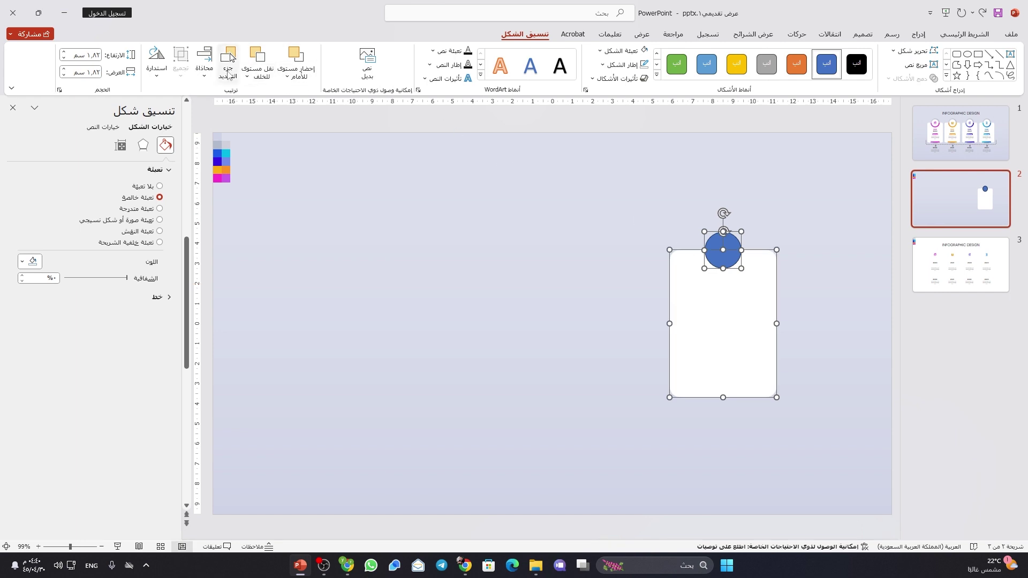
left_click(205, 61)
left_click(202, 105)
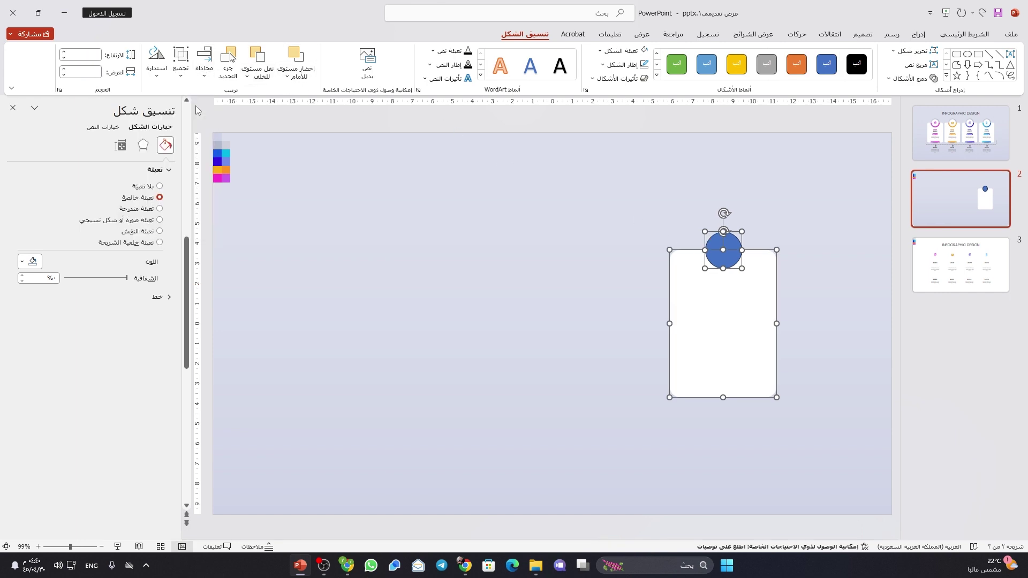
left_click(547, 316)
- Fill the circle with white
left_click(721, 256)
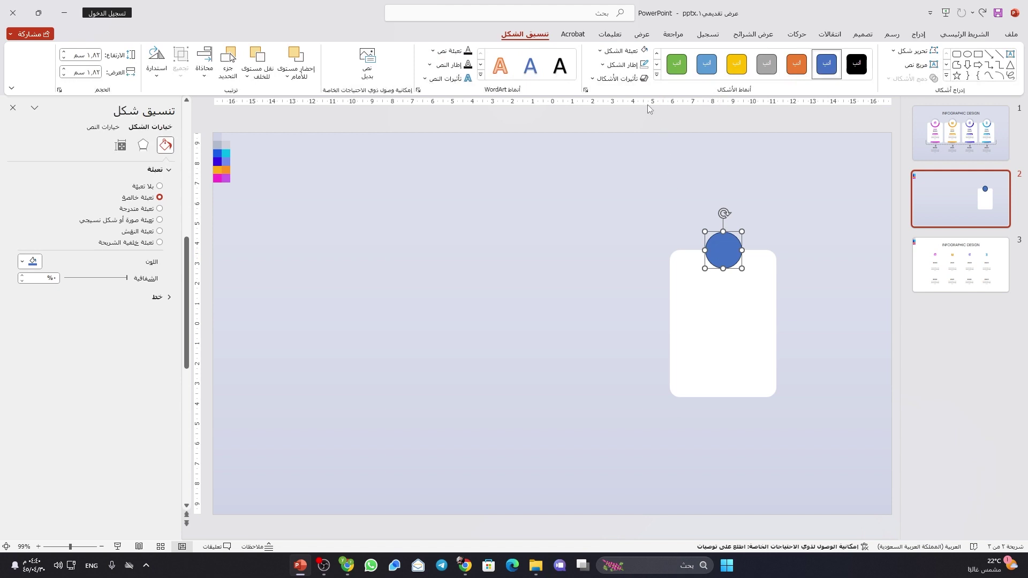
left_click(624, 50)
left_click(634, 213)
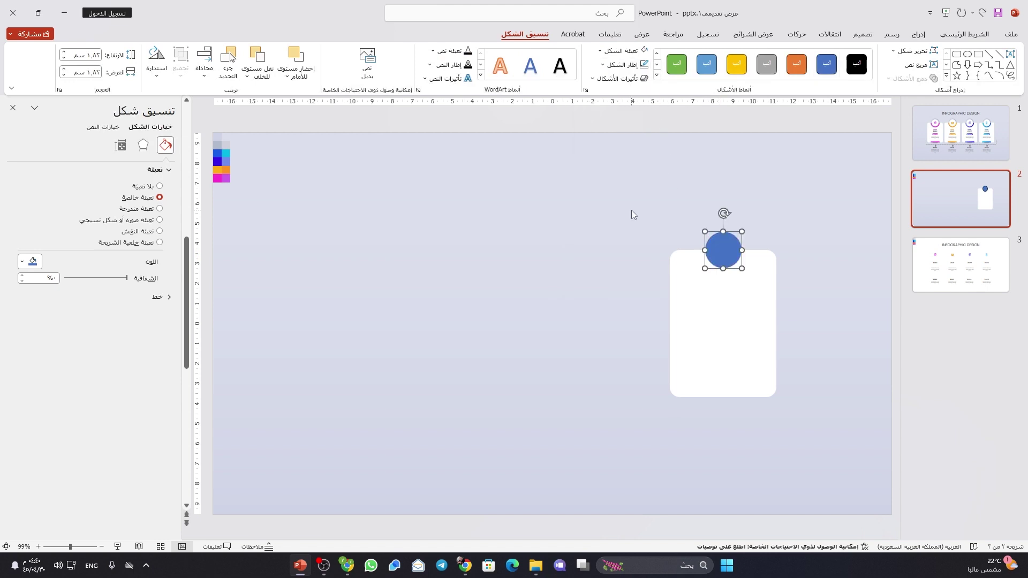
left_click(618, 66)
left_click(635, 79)
left_click(669, 208)
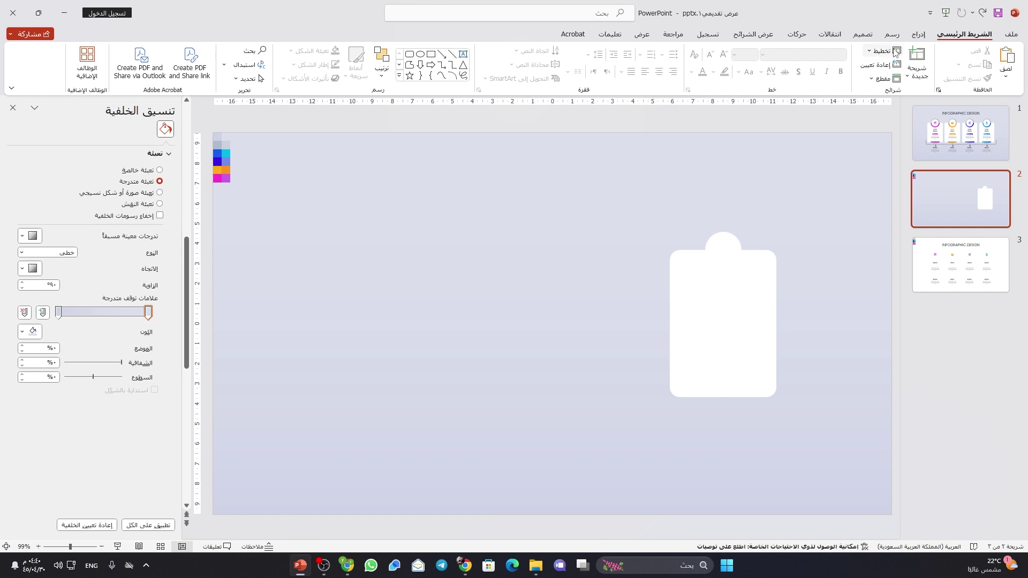
left_click(919, 34)
left_click(844, 67)
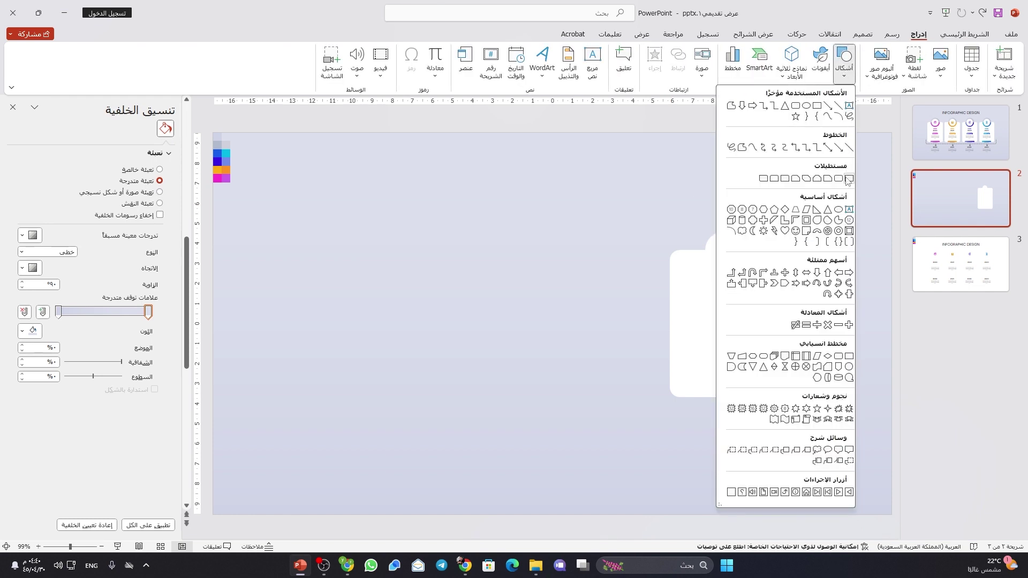
- Draw a block arc above the card and centre it horizontally on the card
left_click(818, 231)
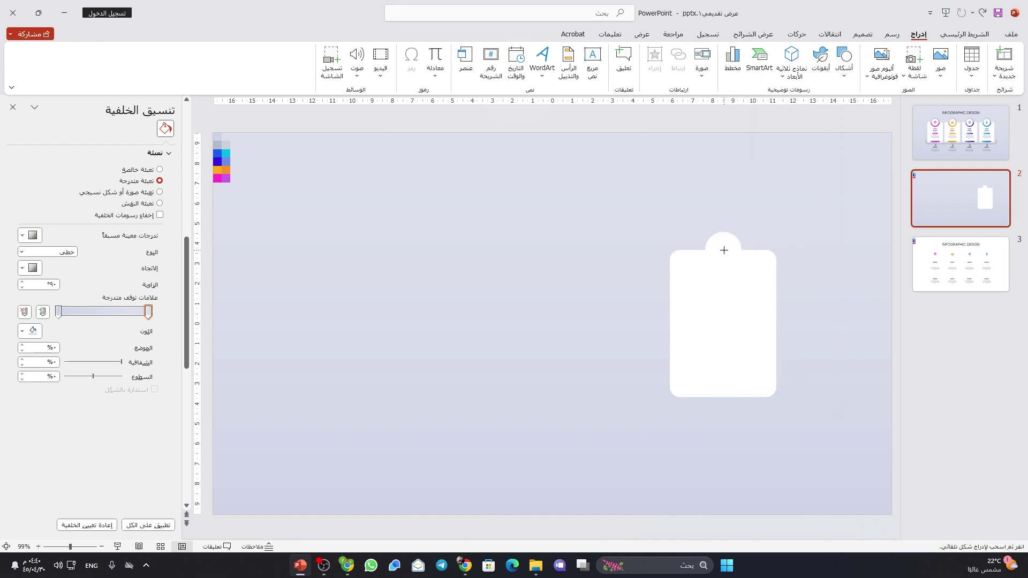
mouse_move(723, 254)
left_mouse_down()
mouse_move(726, 281)
mouse_move(742, 251)
left_mouse_up()
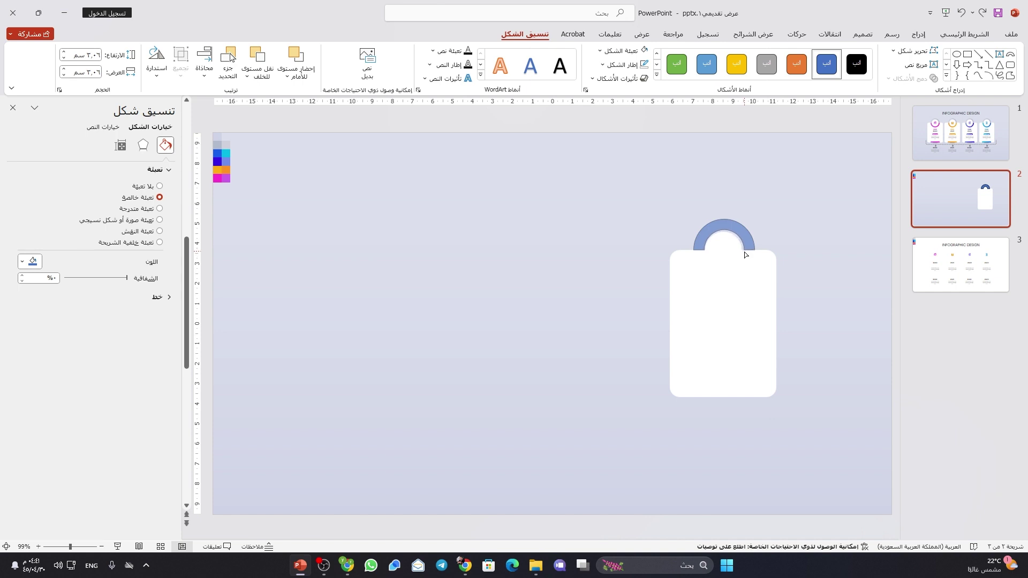
left_click_drag(745, 255, 744, 252)
left_click(736, 303, "shift")
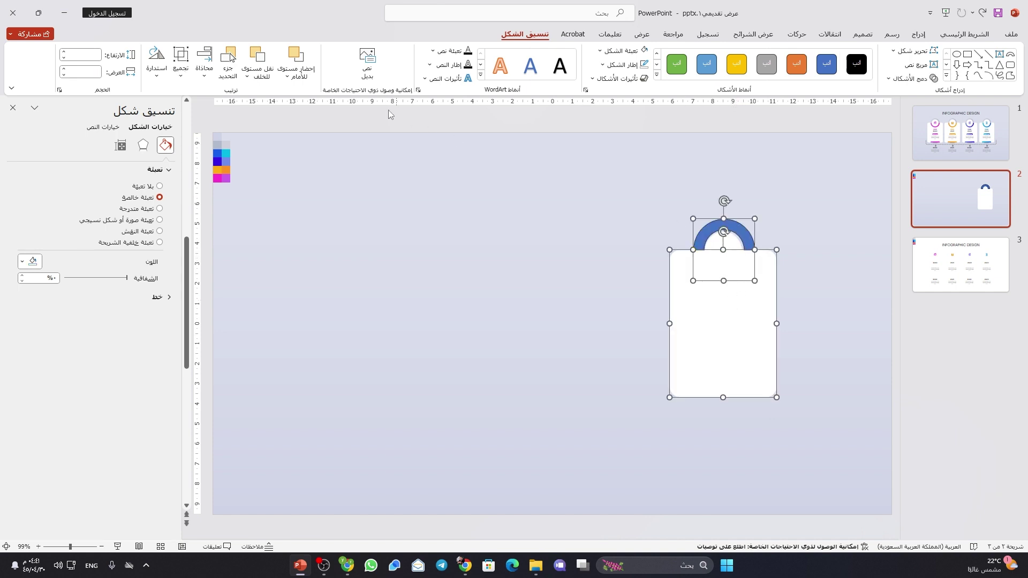
left_click(204, 61)
left_click(205, 104)
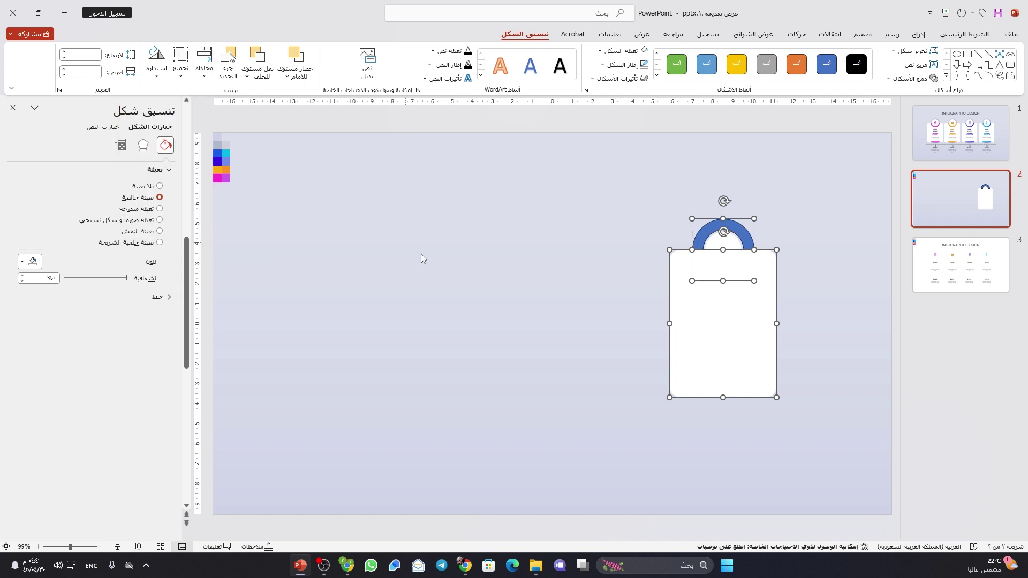
left_click(493, 301)
left_click(712, 234)
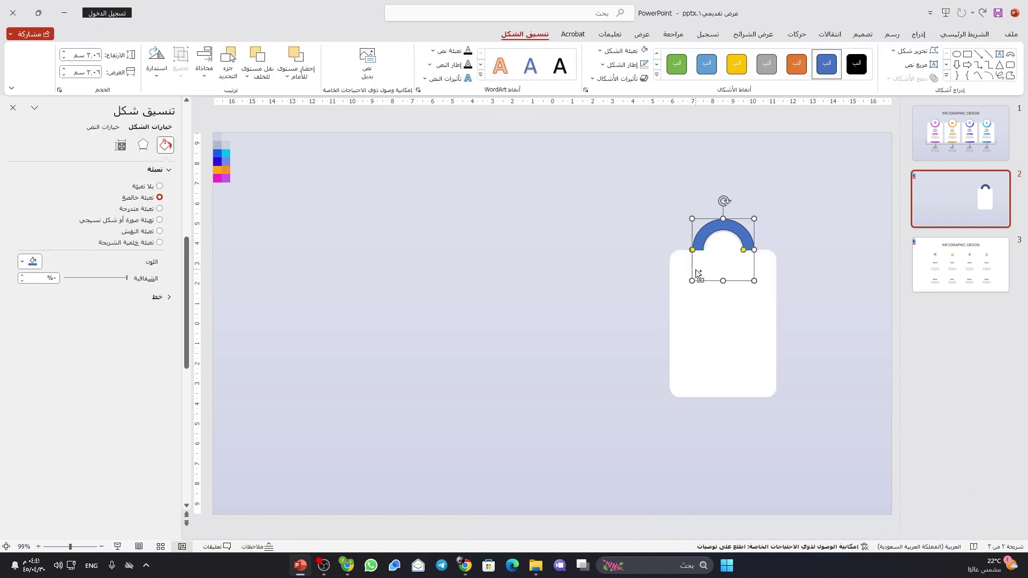
- Enlarge the white shape inside the arc and remove the arc's outline
scroll(701, 268, "up", 3)
scroll(642, 278, "up", 5)
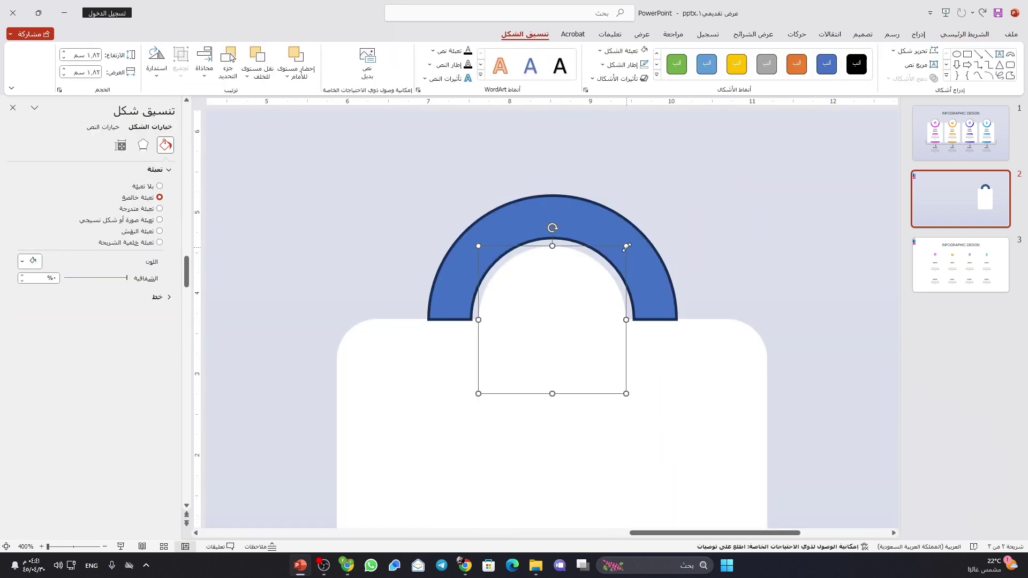
left_click_drag(627, 247, 632, 239)
left_click(611, 248)
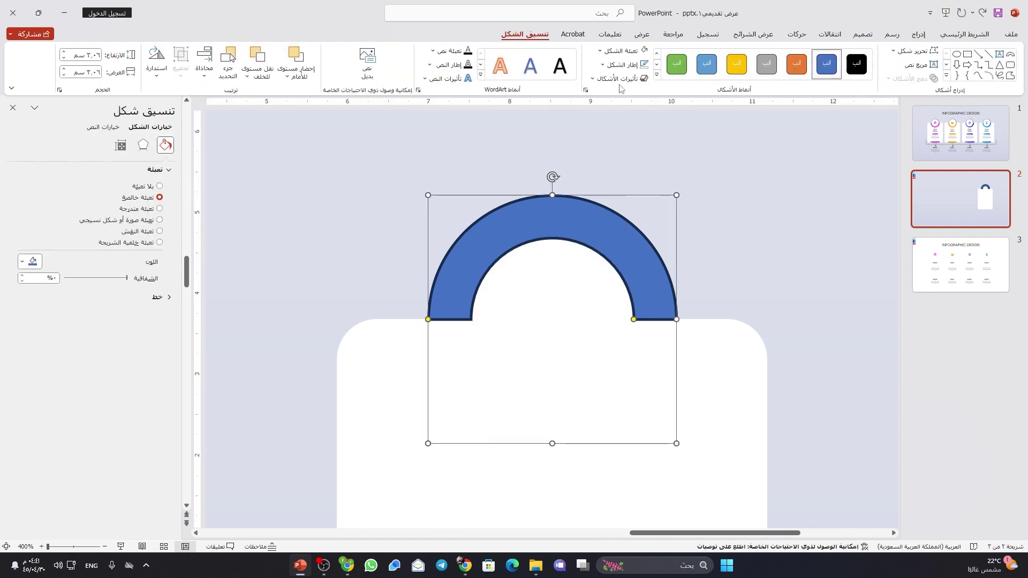
left_click(624, 65)
left_click(621, 211)
left_click(715, 186)
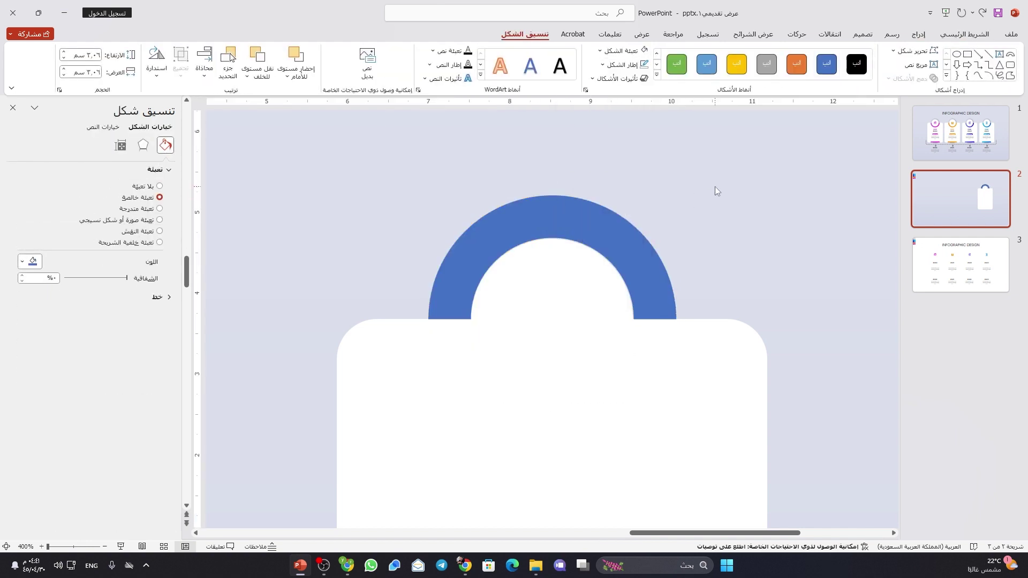
- Thin the blue arc and enlarge the white shape to fill its opening
scroll(709, 246, "down", 5)
scroll(708, 246, "down", 1)
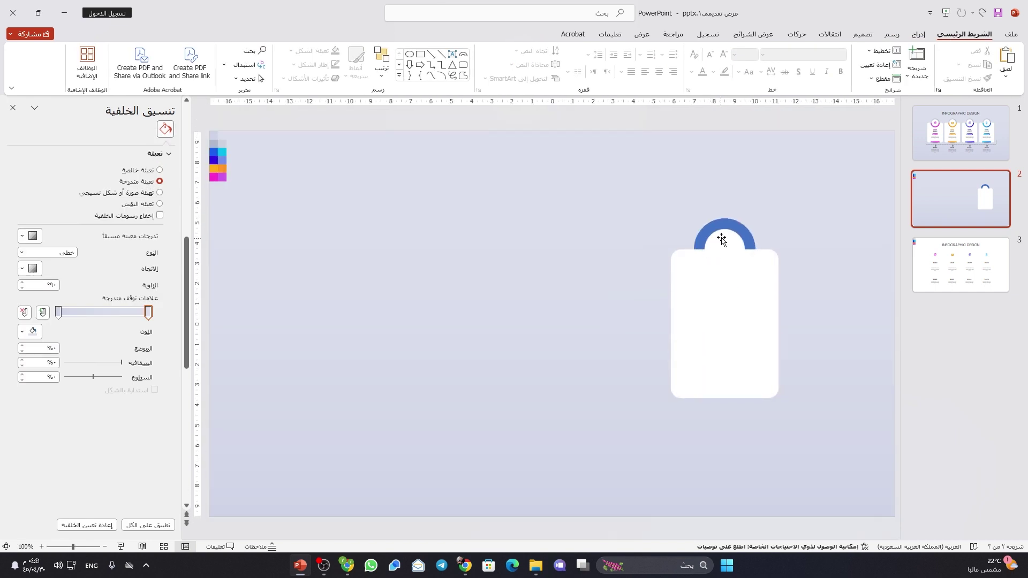
left_click(723, 231)
scroll(743, 248, "up", 4, "ctrl")
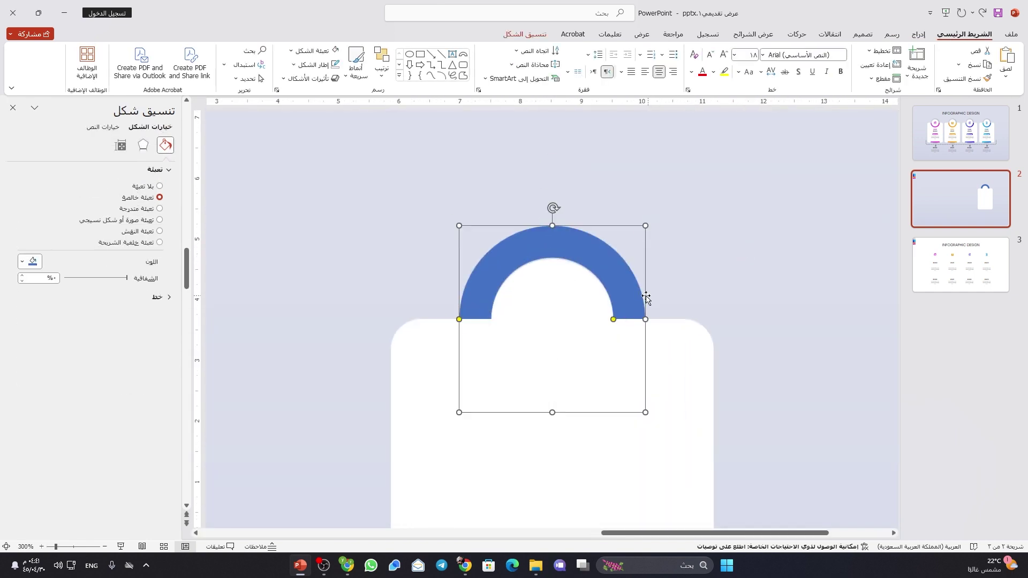
left_click_drag(614, 320, 622, 321)
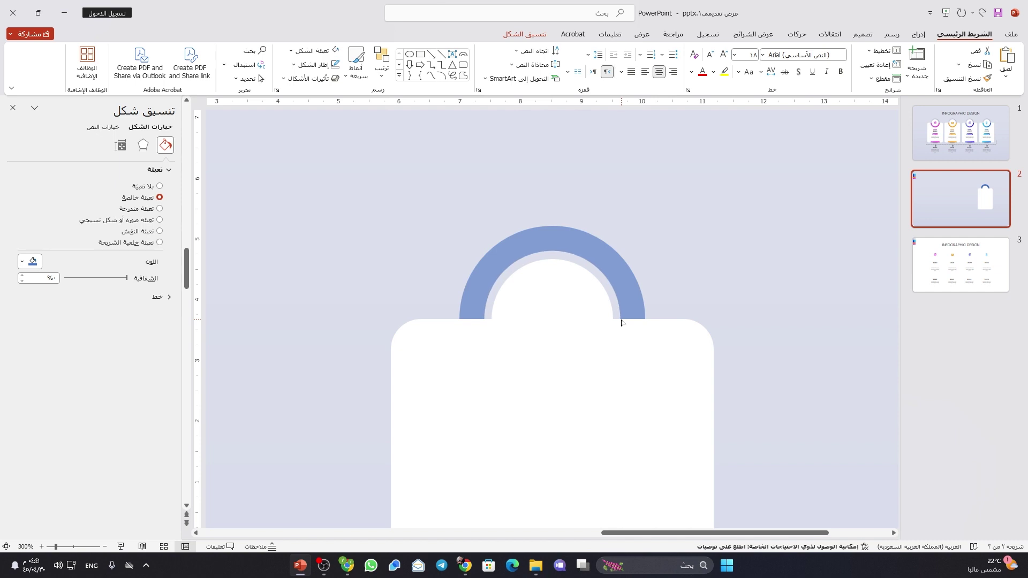
left_click(612, 306)
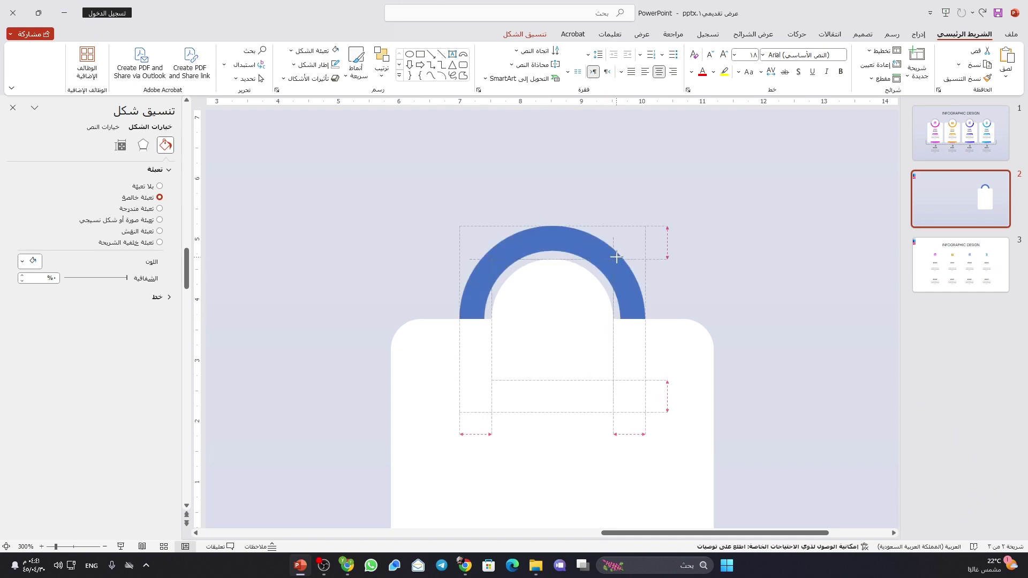
left_click_drag(615, 260, 620, 253)
left_click(654, 248)
left_click(638, 285)
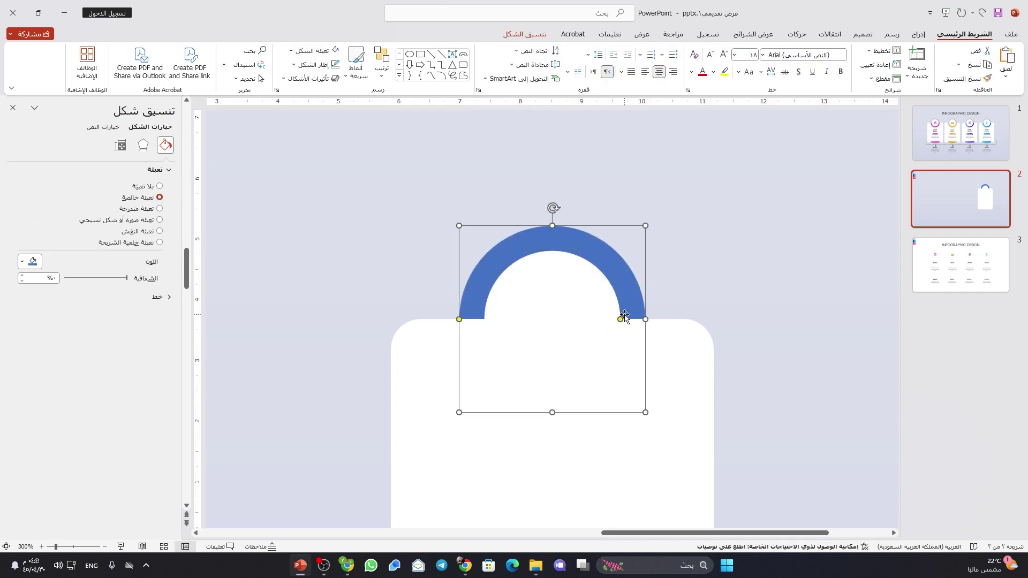
left_click_drag(621, 319, 622, 318)
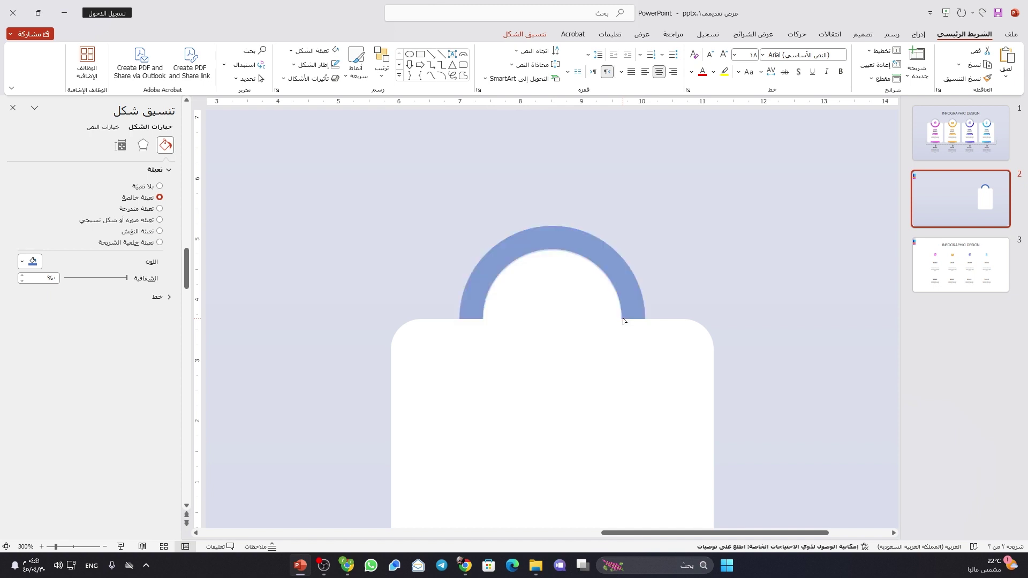
left_click(690, 271)
left_click(634, 288)
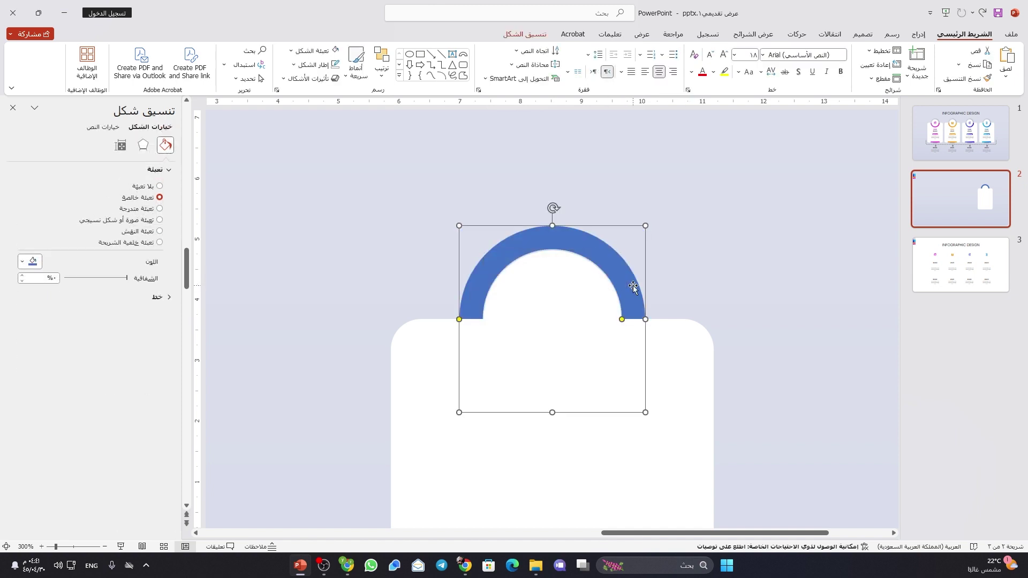
- Duplicate the arc, flip the copy vertically, and join it underneath to form a ring
left_click_drag(633, 287, 633, 328)
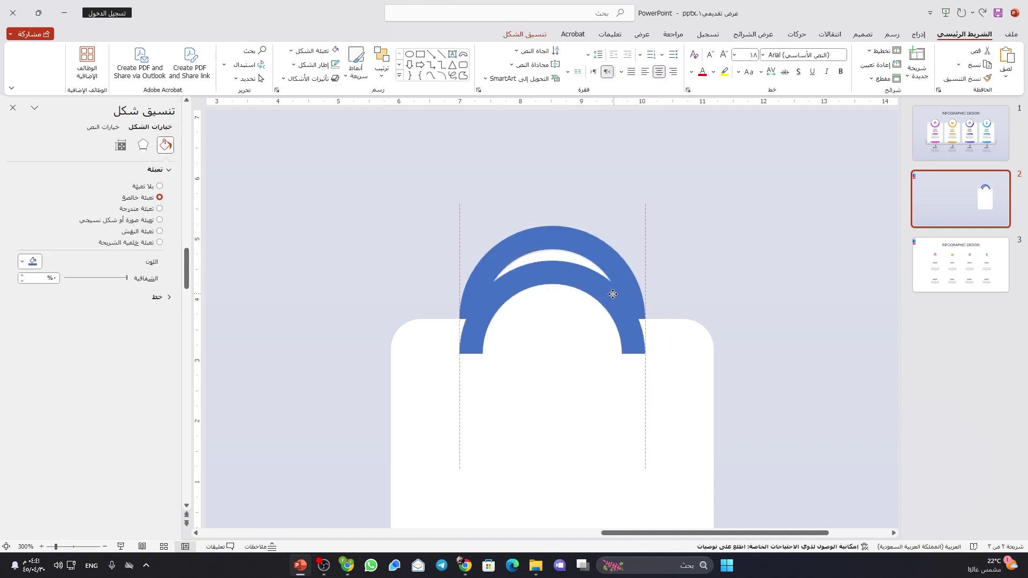
left_click(525, 34)
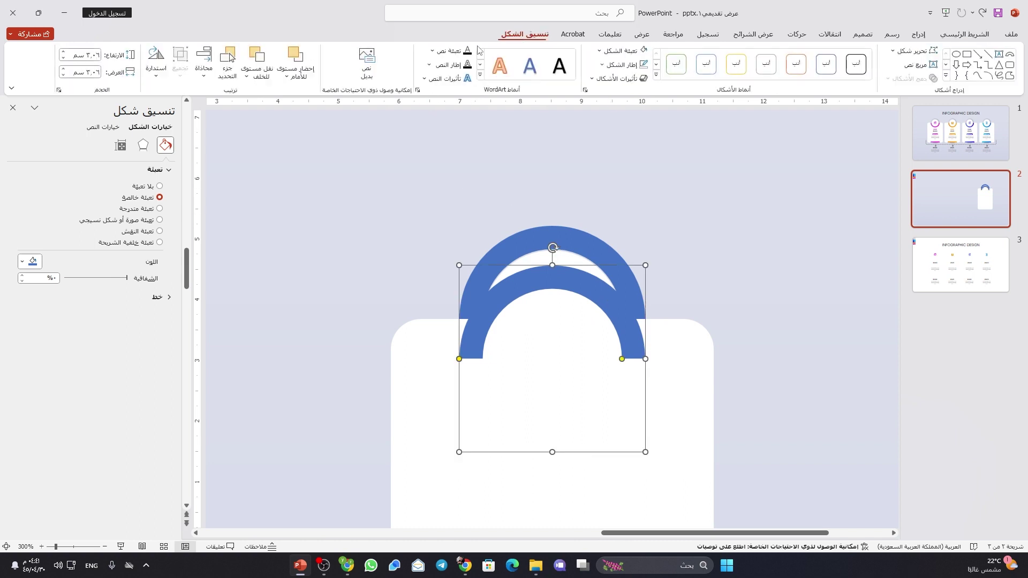
left_click(166, 76)
left_click(129, 123)
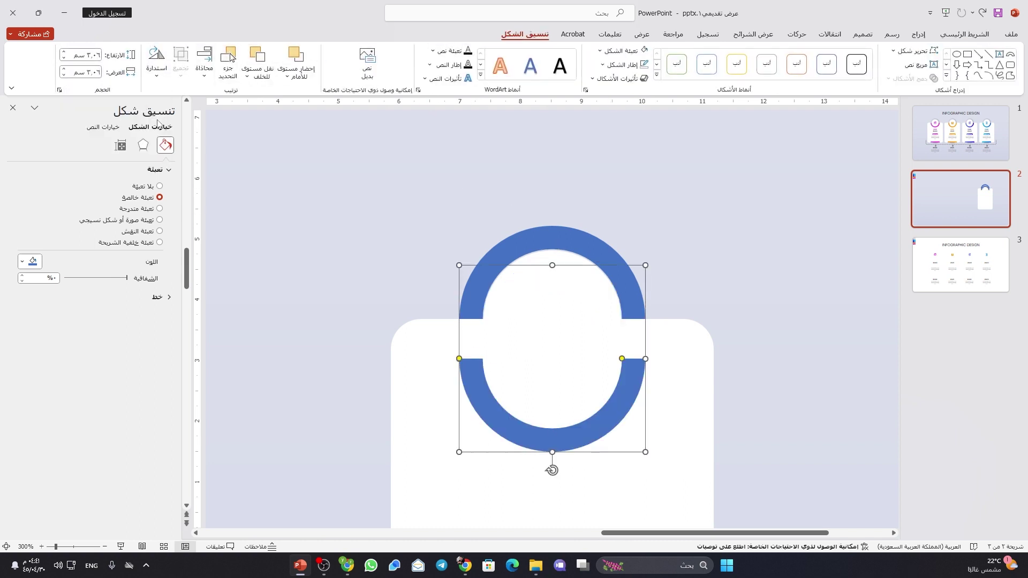
left_click_drag(564, 441, 565, 403)
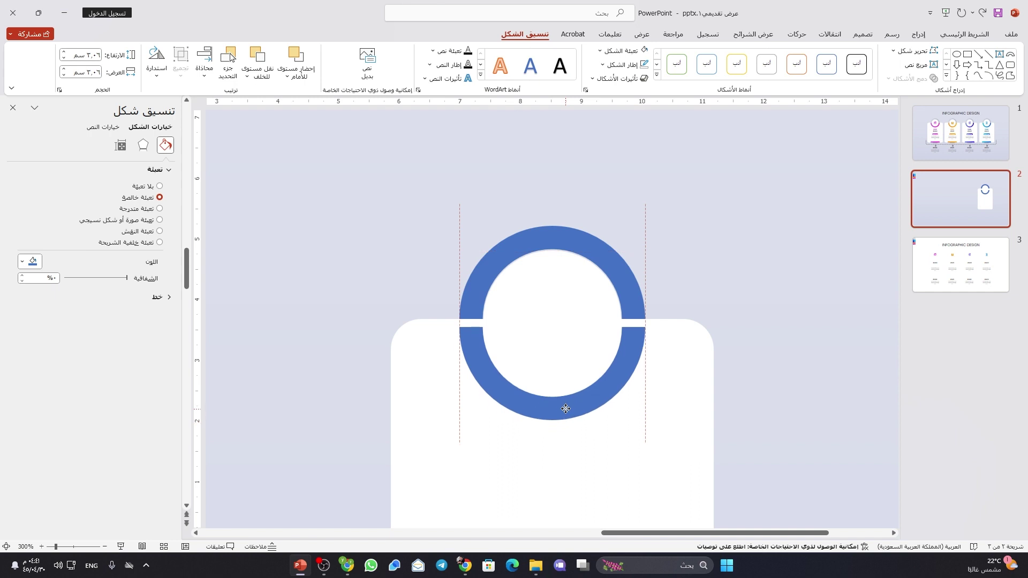
left_click(737, 357)
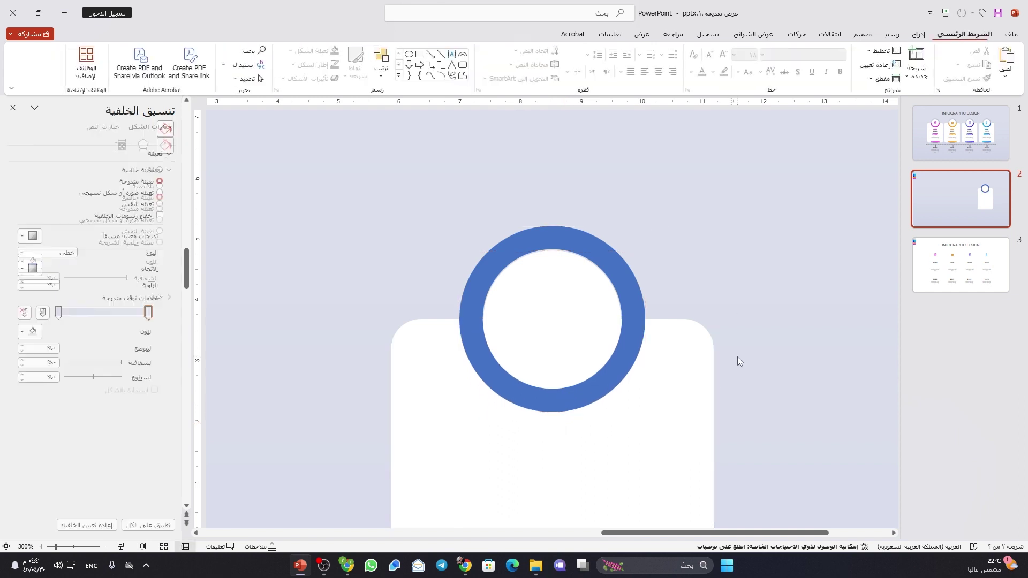
scroll(740, 358, "down", 3, "ctrl")
- Give one arc a gradient fill with pale grey stops sampled by eyedropper
scroll(740, 358, "down", 2, "ctrl")
scroll(741, 362, "down", 1, "ctrl")
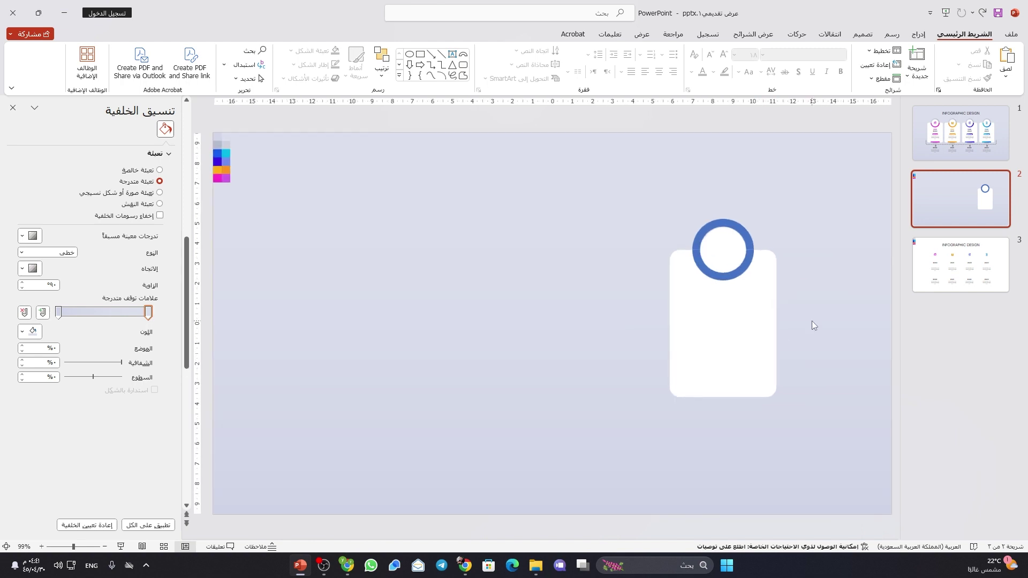
left_click(750, 234)
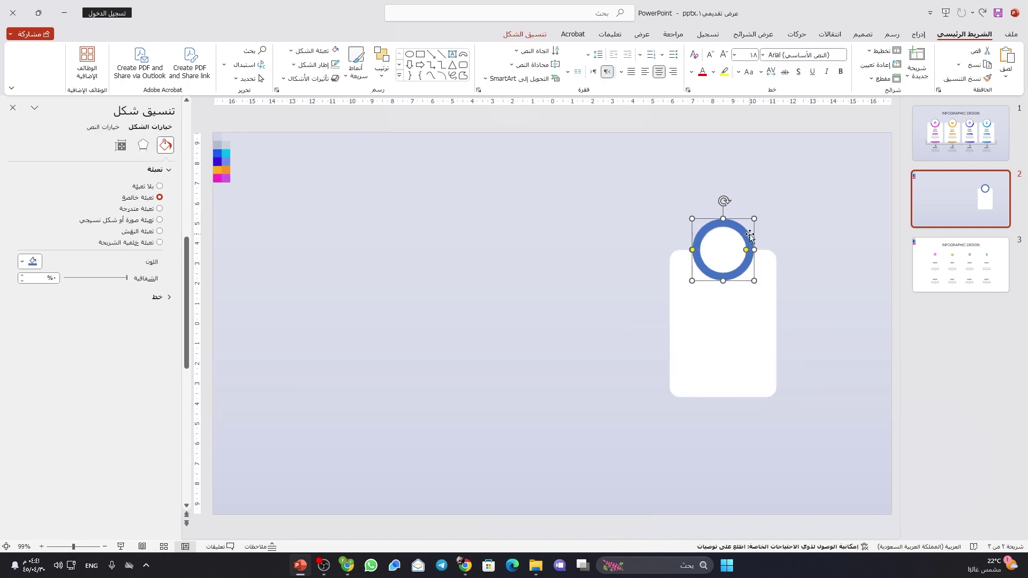
left_click(155, 210)
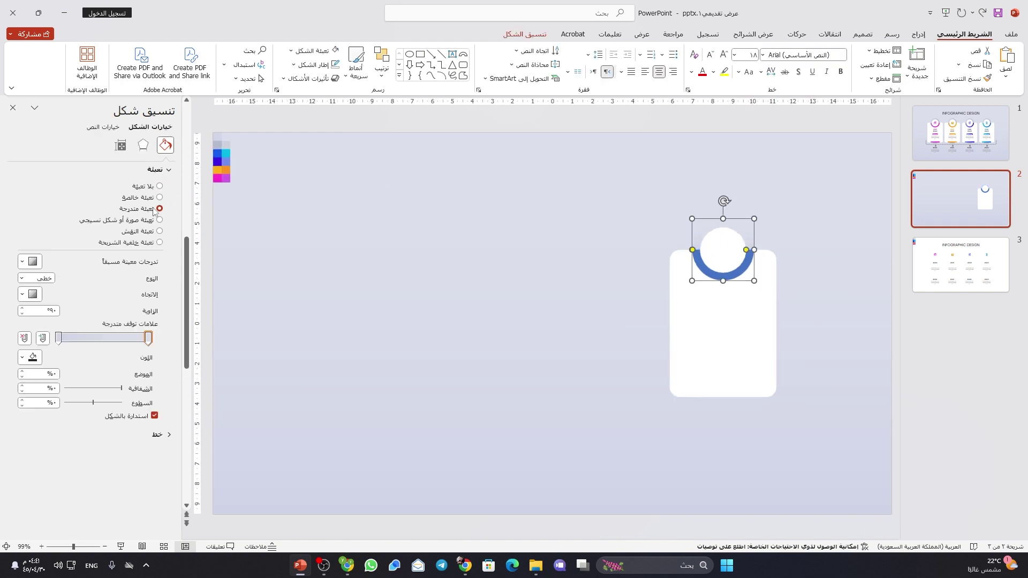
left_click(38, 294)
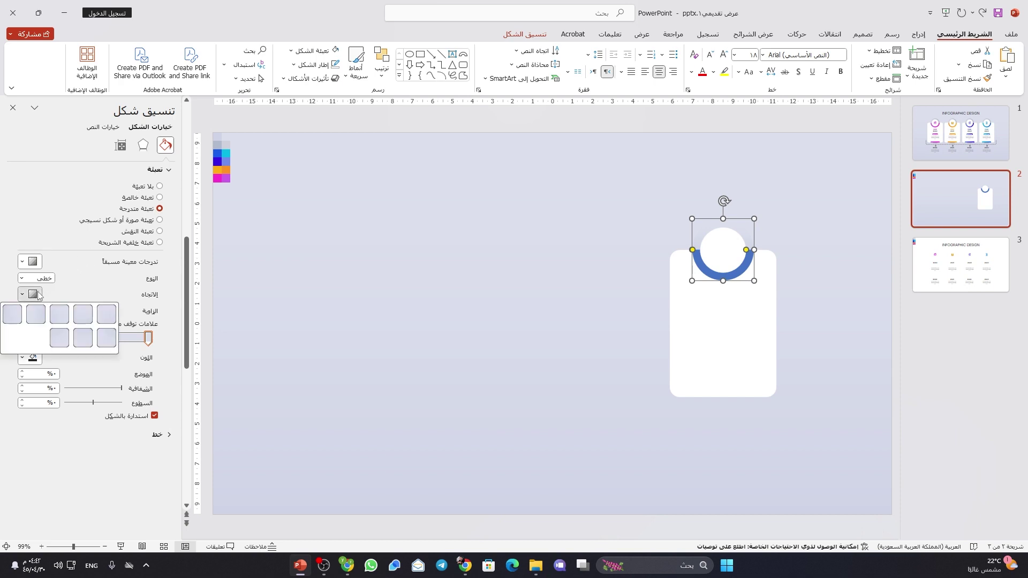
left_click(36, 314)
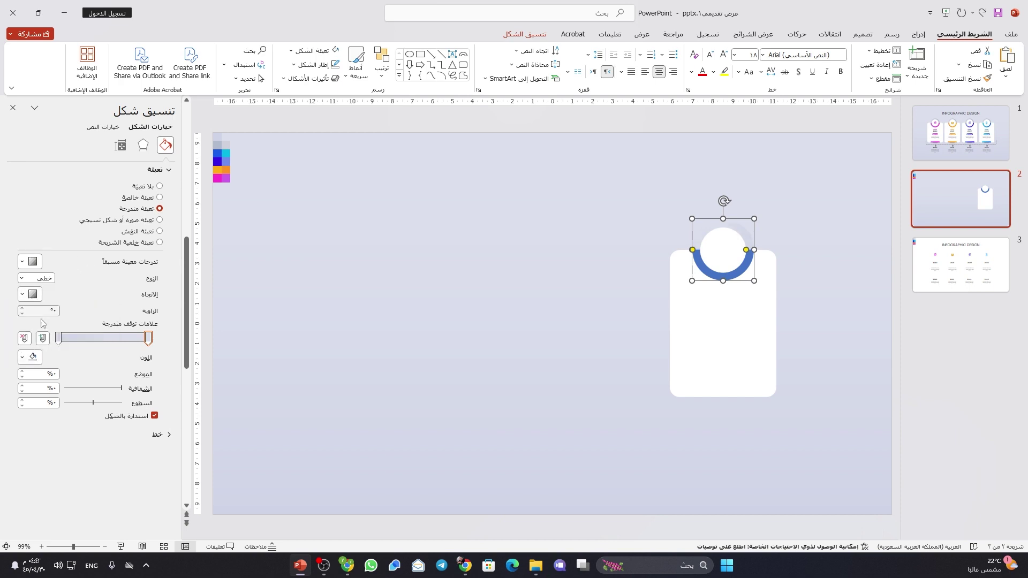
left_click(59, 337)
left_click(32, 357)
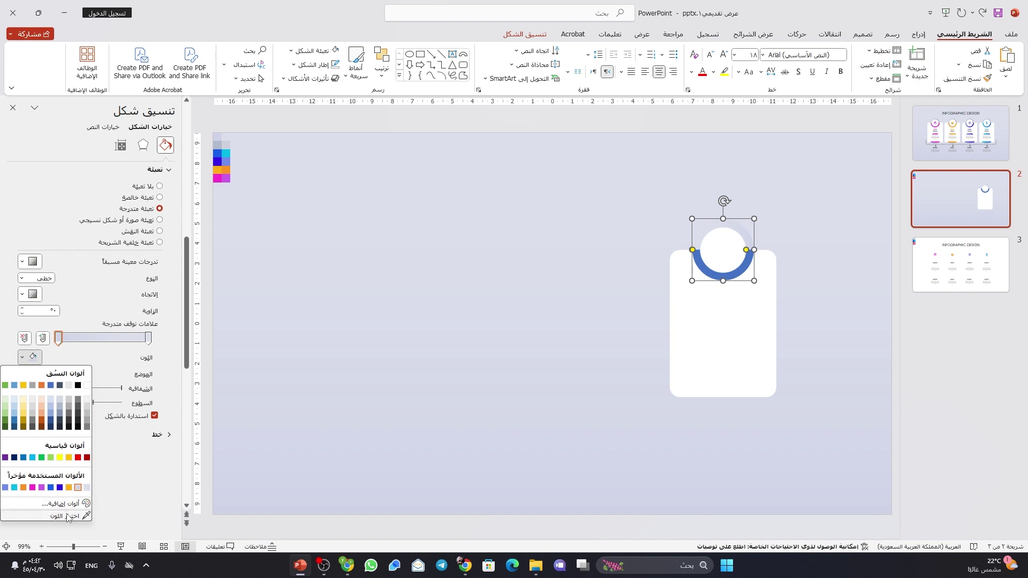
left_click(70, 517)
left_click(220, 146)
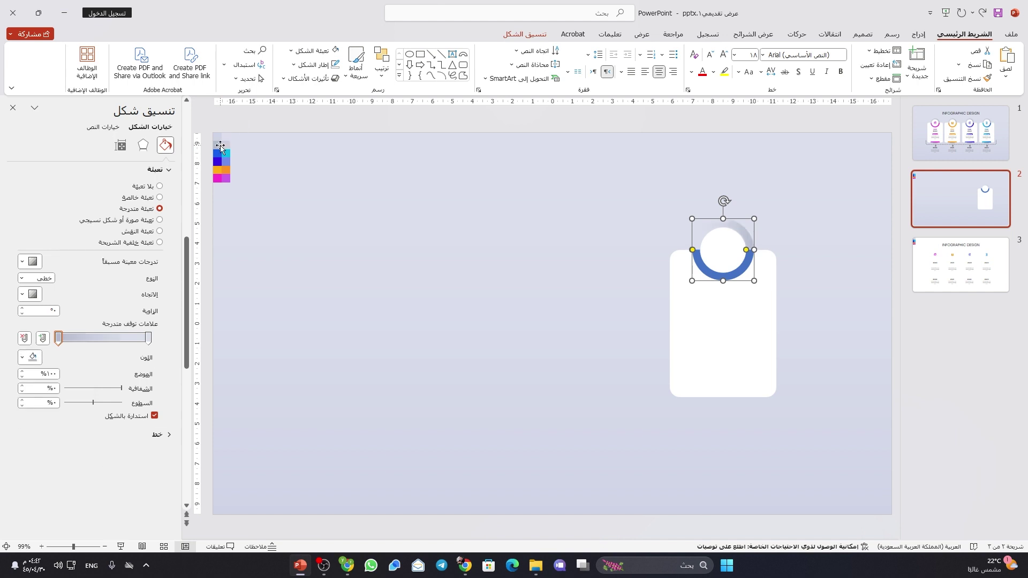
left_click(148, 338)
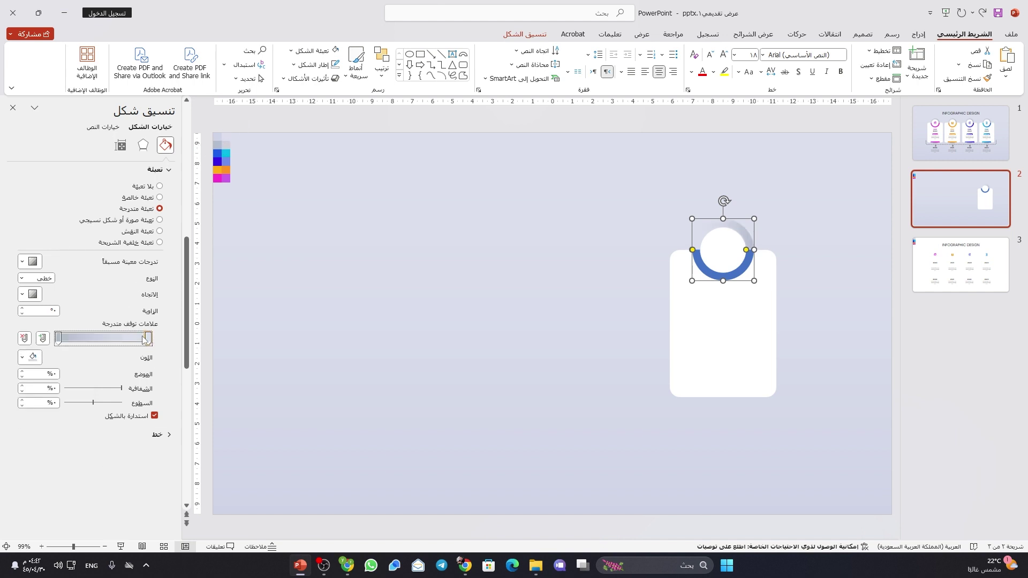
left_click(33, 357)
left_click(64, 516)
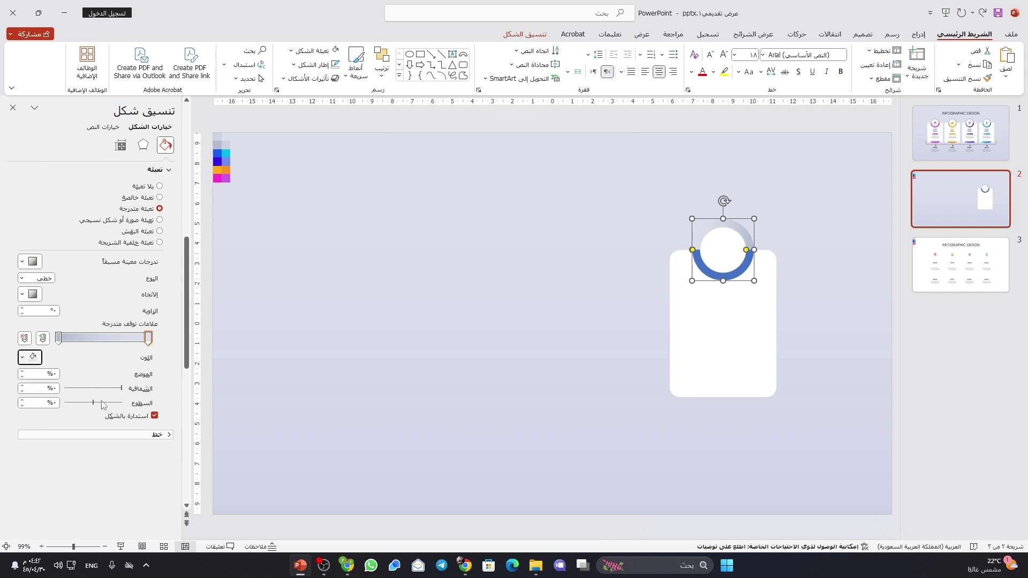
left_click(225, 144)
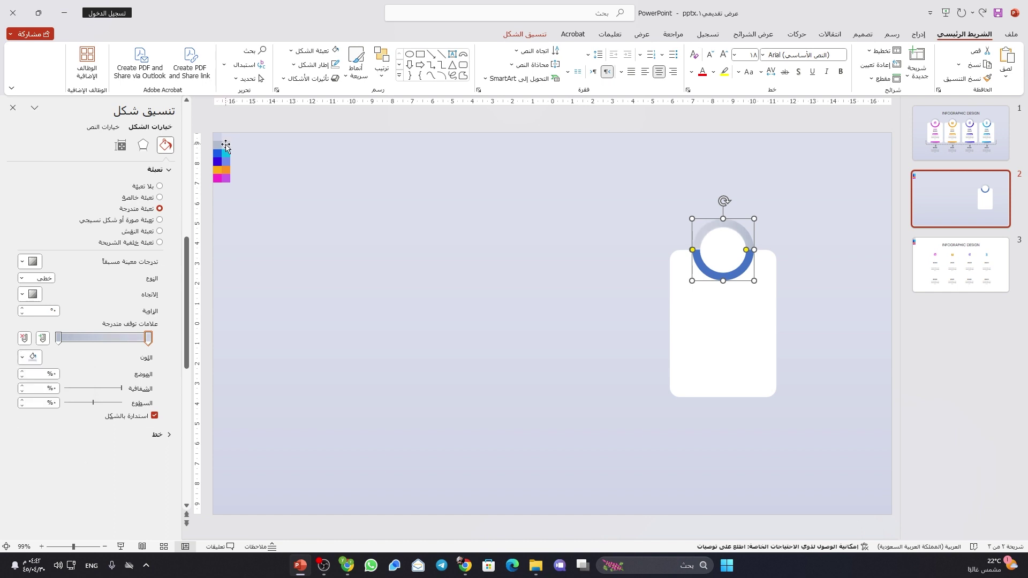
- Give the other arc a blue-to-cyan gradient using eyedropper-sampled stop colours
left_click(707, 276)
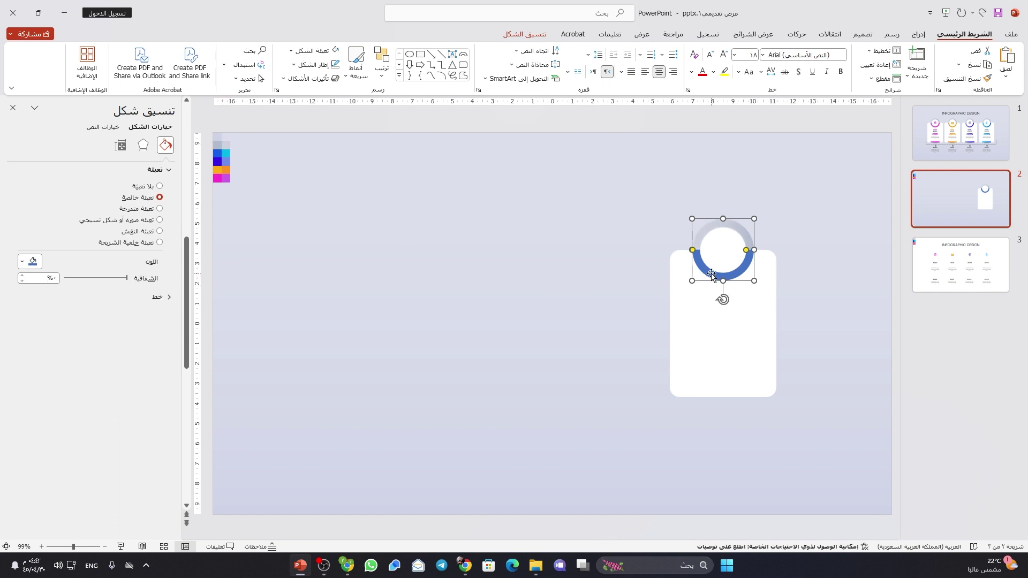
left_click(143, 210)
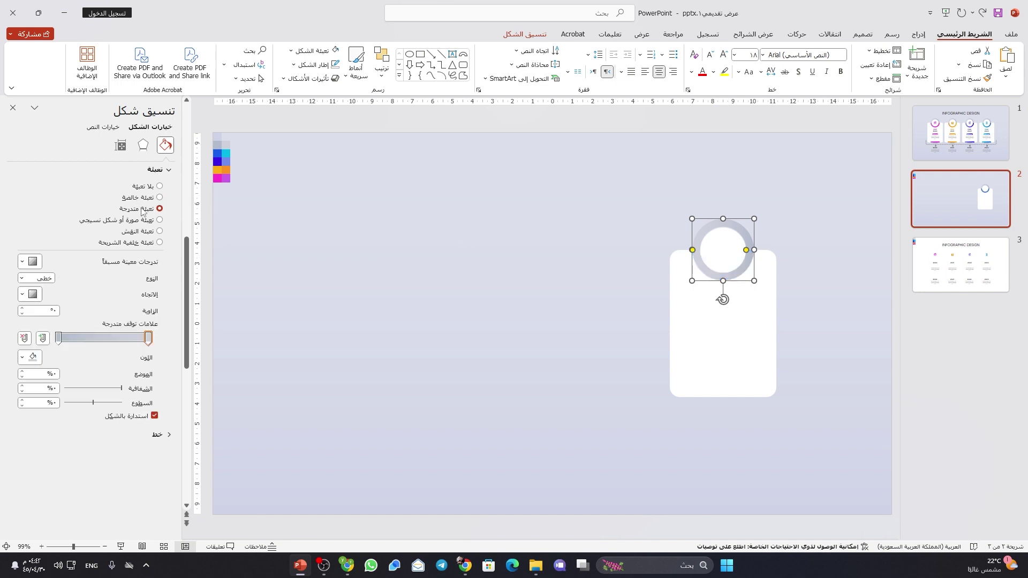
left_click(60, 336)
left_click(31, 357)
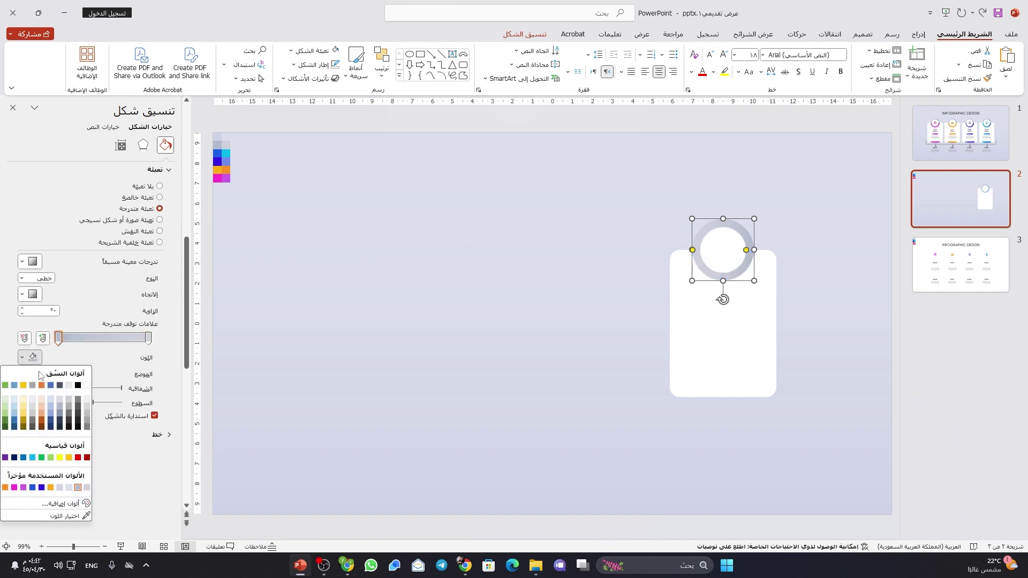
left_click(75, 513)
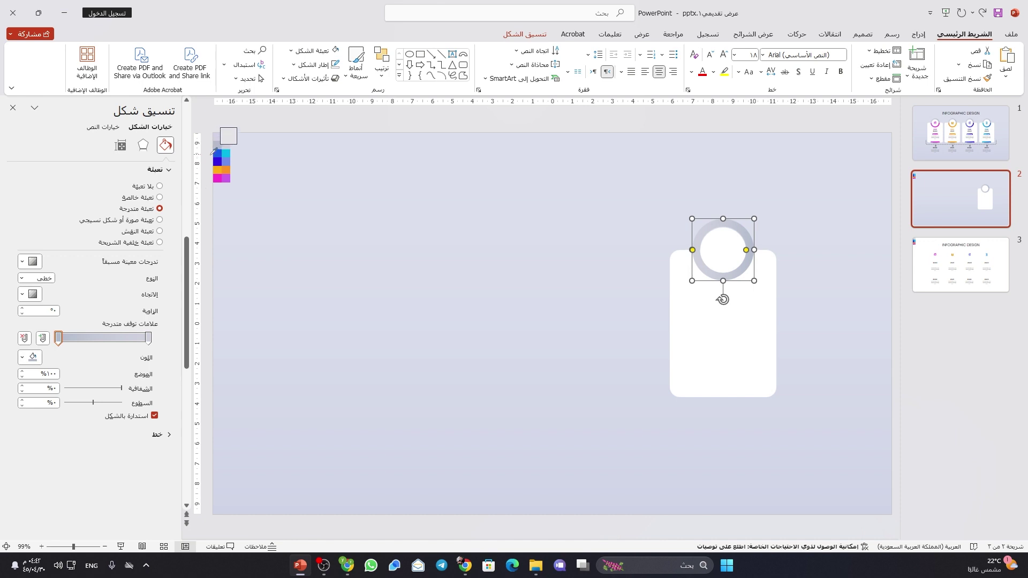
left_click(218, 156)
left_click(149, 338)
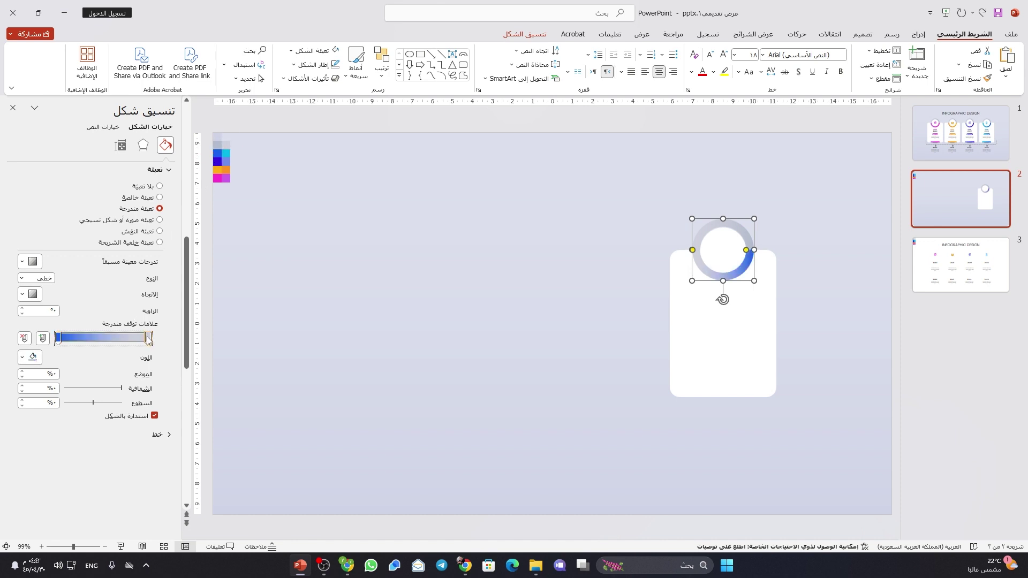
left_click(32, 357)
left_click(76, 513)
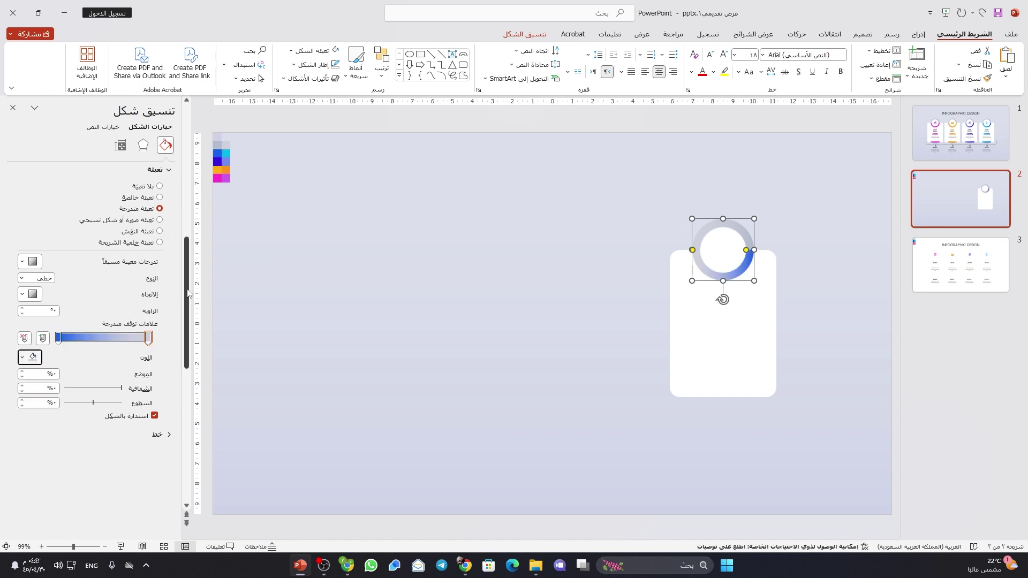
left_click(226, 153)
left_click(438, 290)
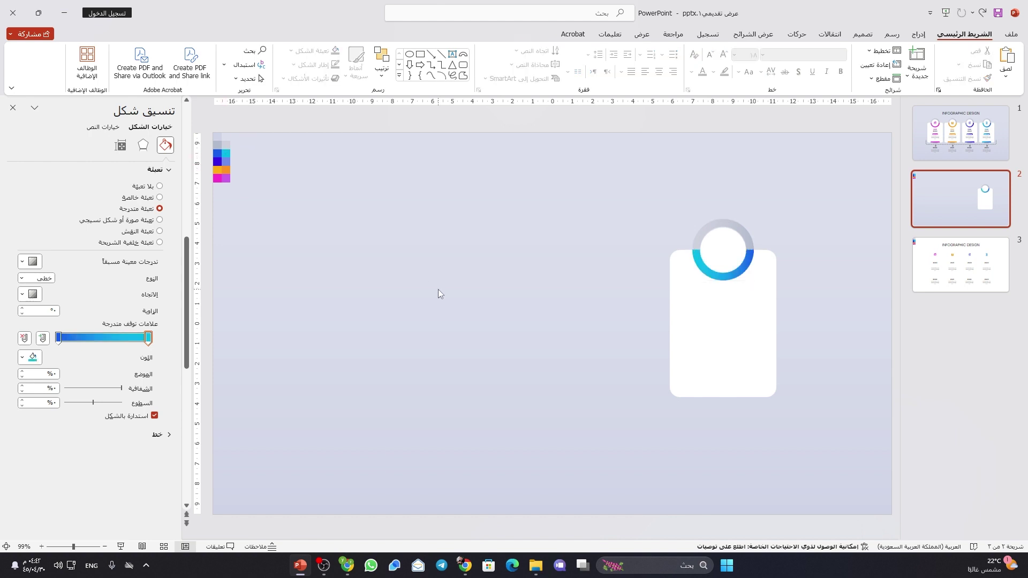
left_click_drag(639, 186, 765, 301)
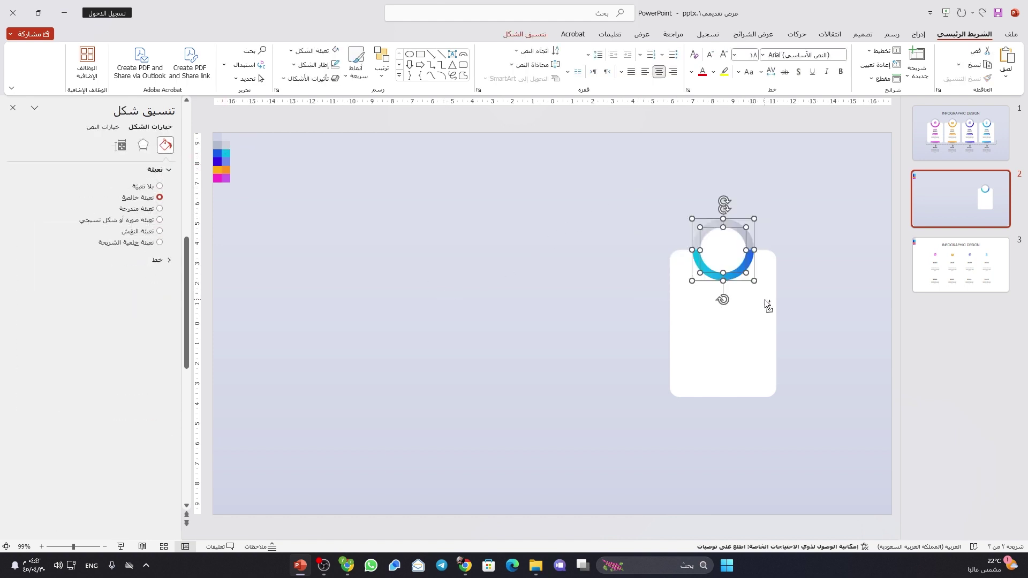
- Draw a thin round-top-corners bar along the card's bottom edge
left_click(606, 303)
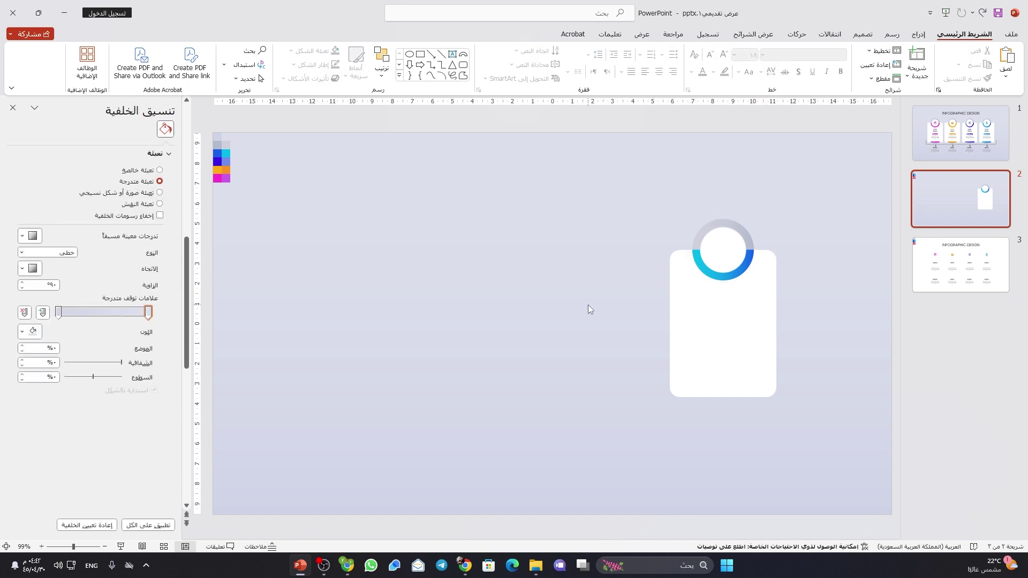
left_click(919, 33)
left_click(845, 65)
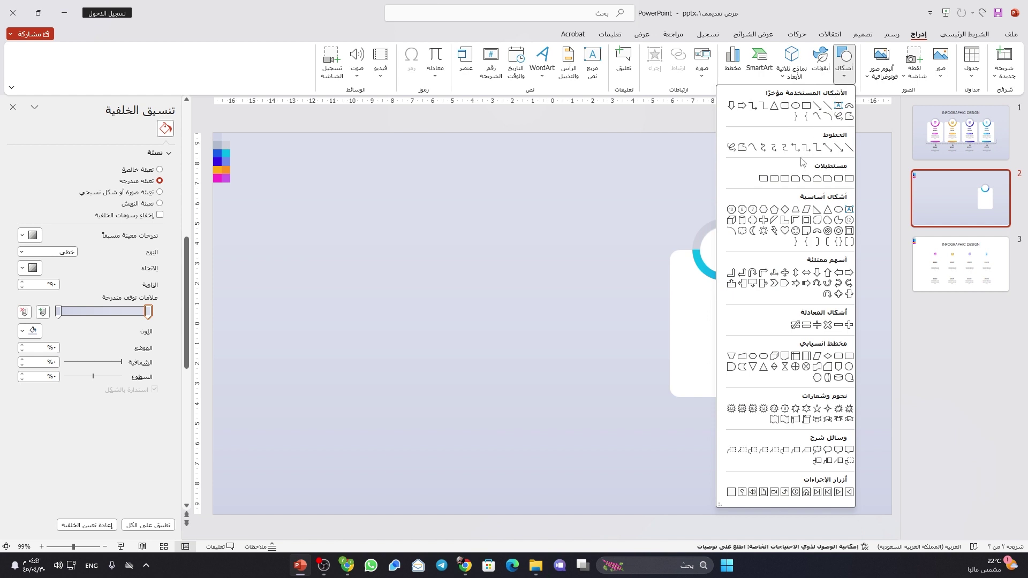
left_click(775, 178)
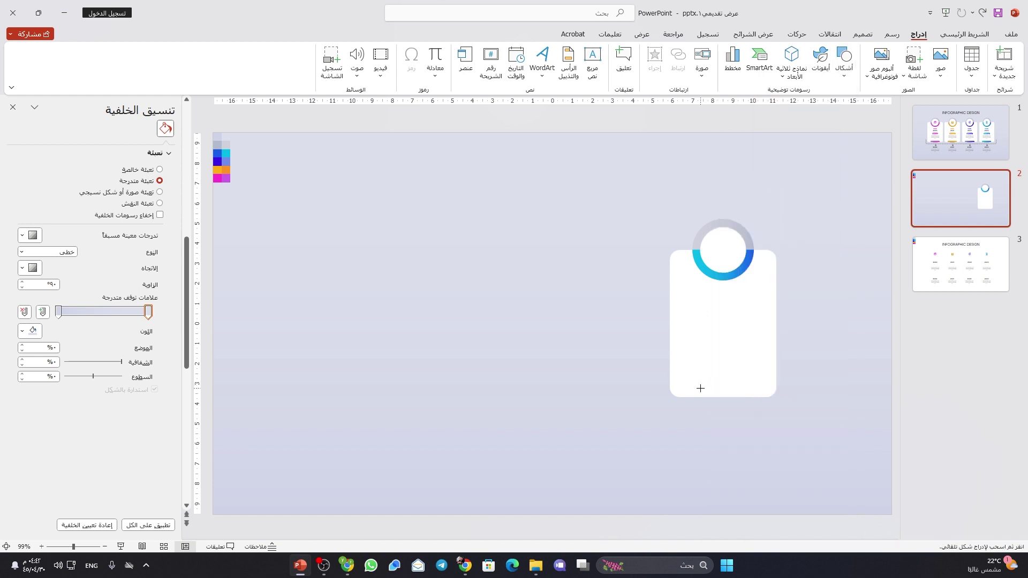
left_click_drag(704, 392, 746, 397)
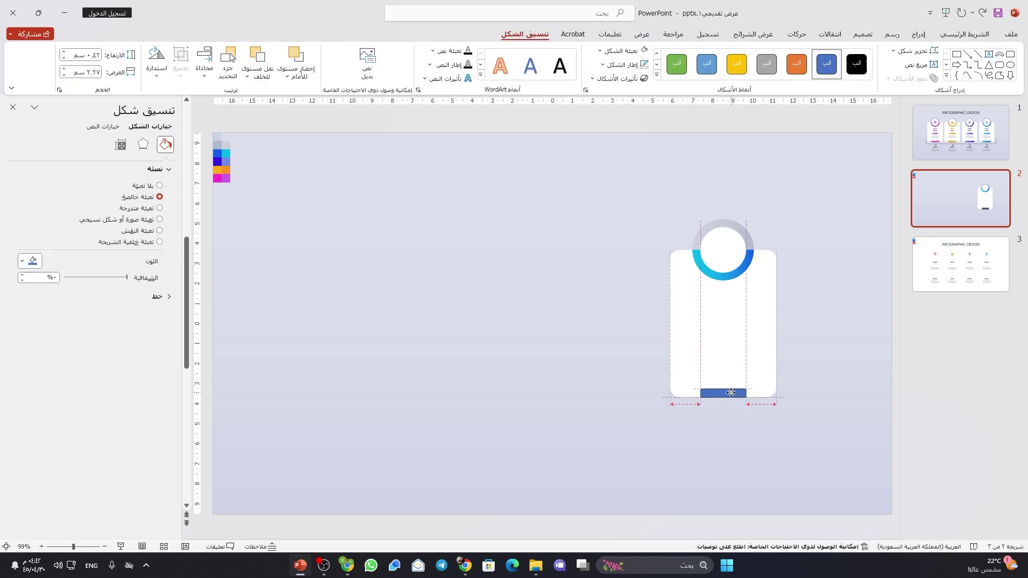
left_click_drag(731, 393, 732, 395)
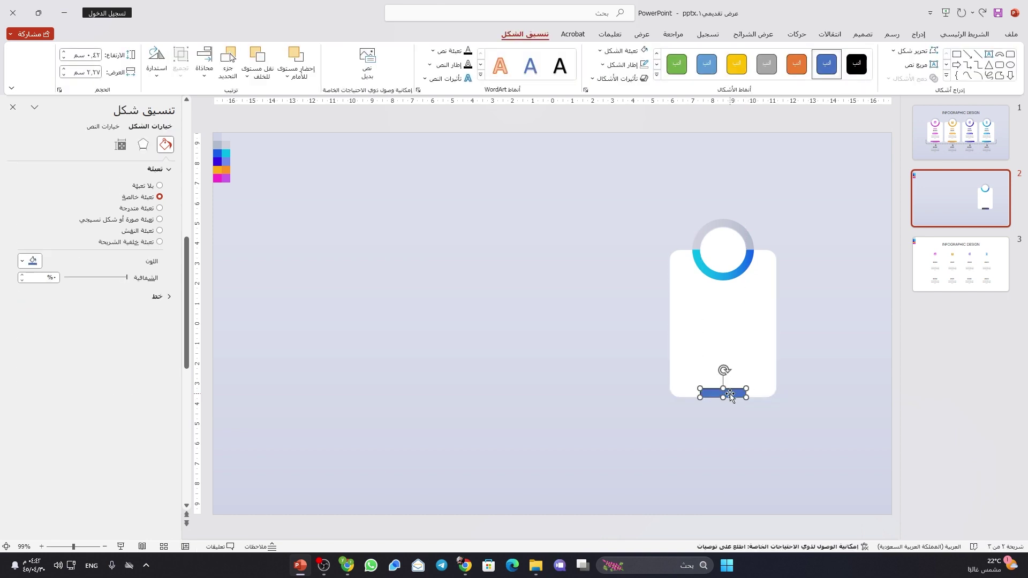
scroll(731, 395, "up", 5, "ctrl")
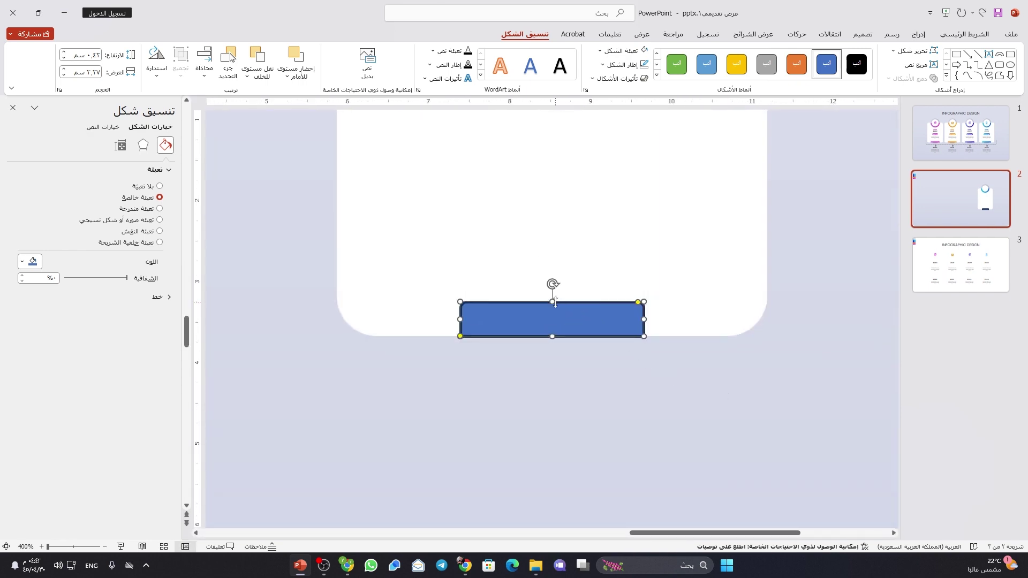
left_click_drag(553, 302, 553, 308)
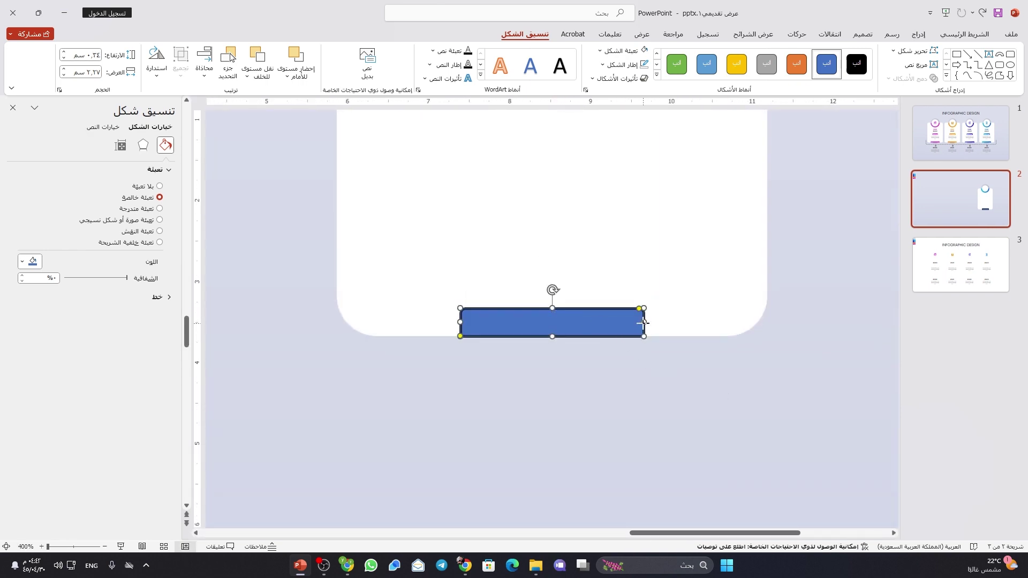
left_click_drag(645, 321, 655, 322)
- Centre the bar horizontally on the card and remove its outline
left_click(614, 283, "shift")
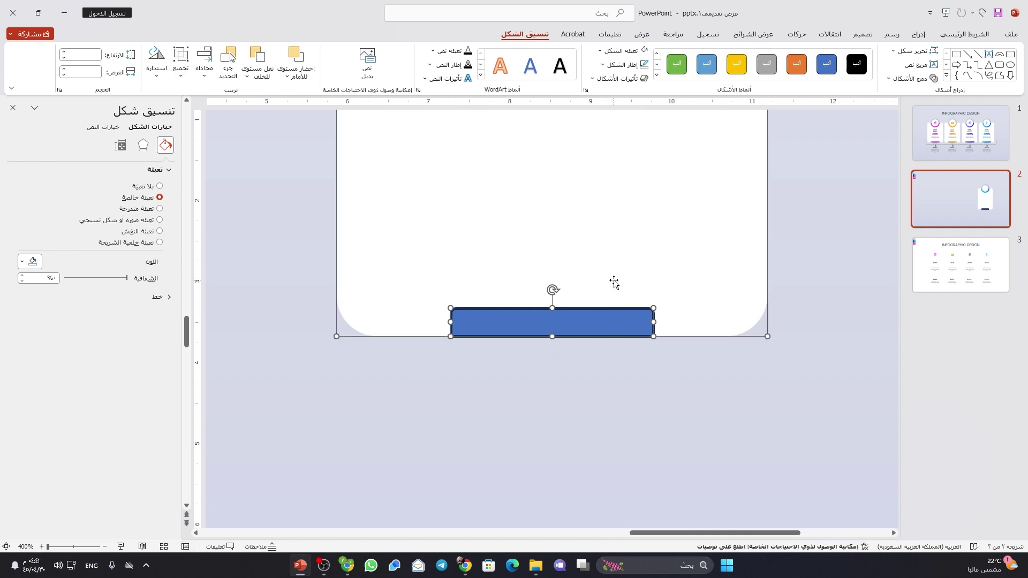
left_click(204, 64)
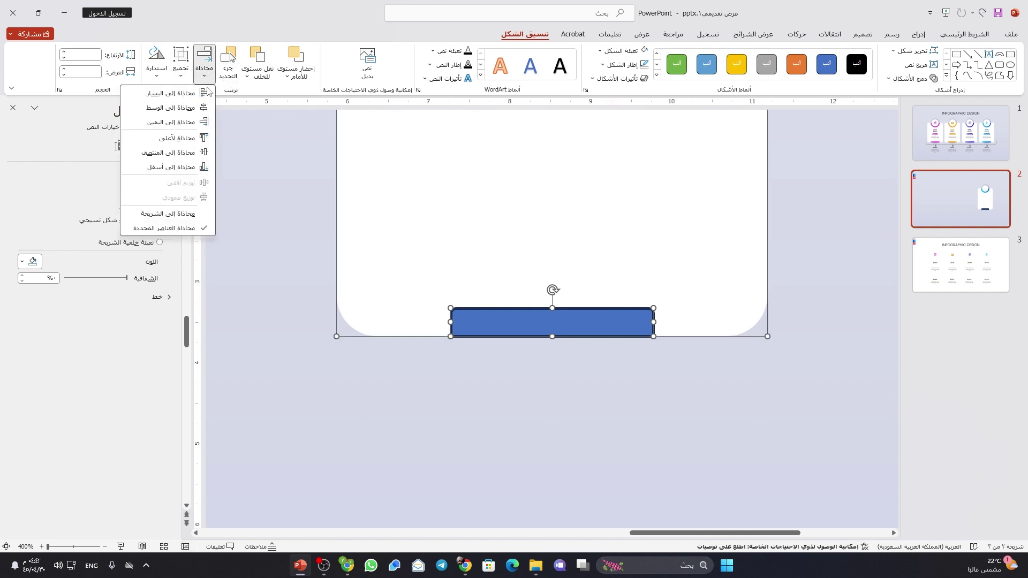
left_click(204, 109)
left_click(282, 223)
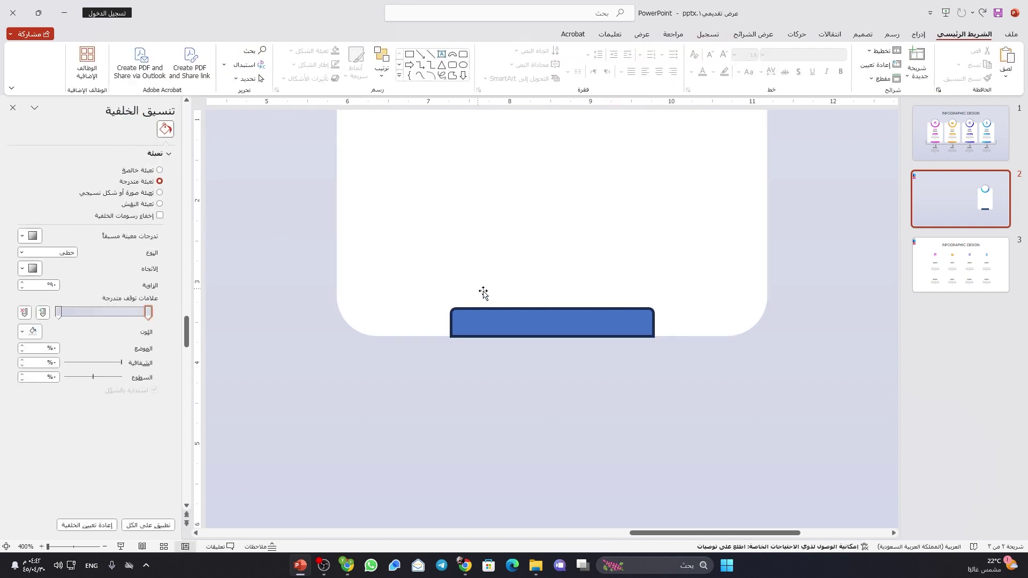
left_click(512, 317)
left_click(621, 65)
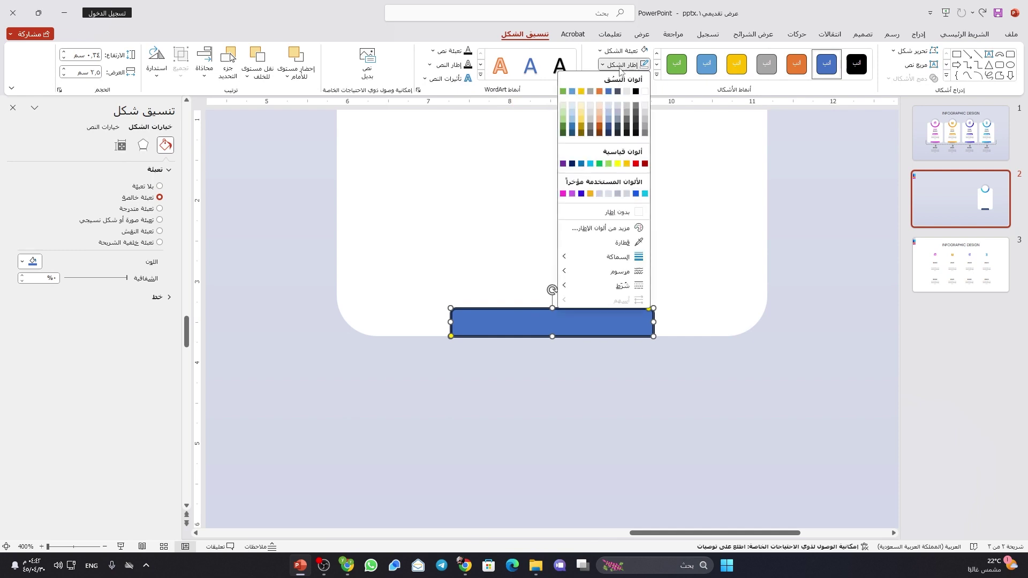
left_click(621, 213)
left_click(572, 348)
scroll(574, 343, "down", 5)
- Fill the bar with a horizontal gradient from dark blue on the left to cyan on the right
scroll(573, 343, "down", 3)
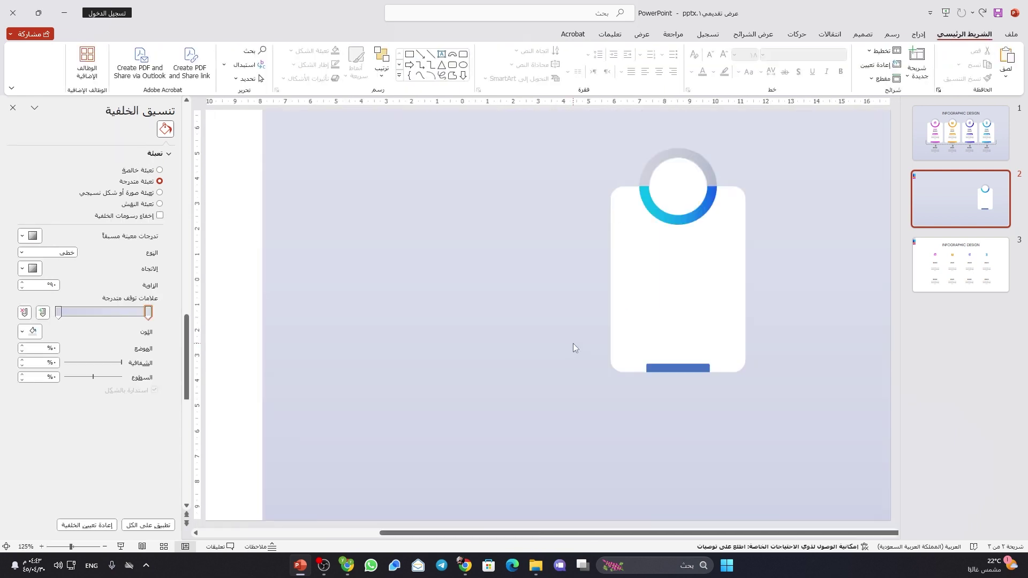
scroll(574, 345, "down", 1)
left_click(712, 396)
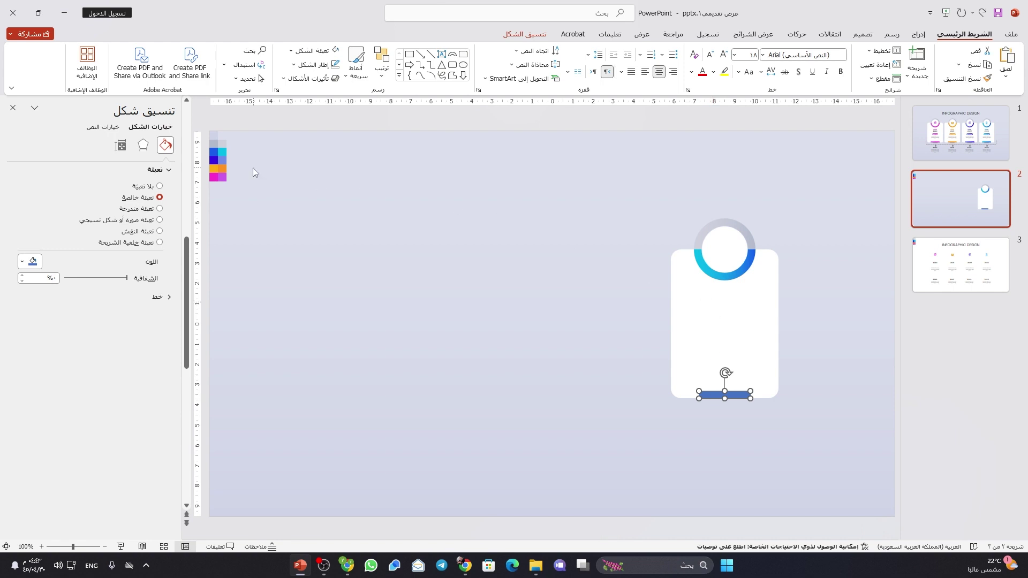
left_click(158, 209)
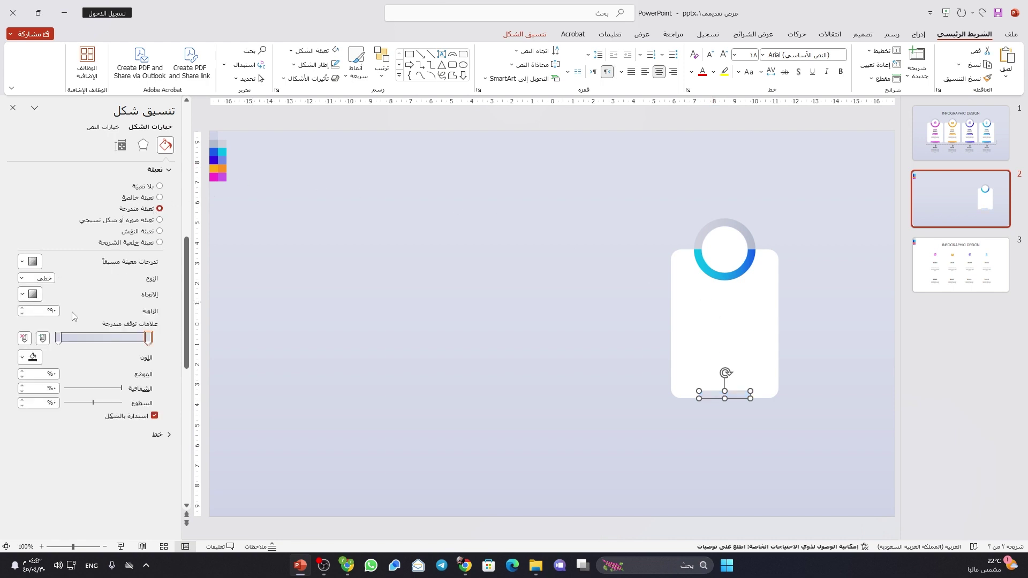
left_click(58, 338)
left_click(35, 356)
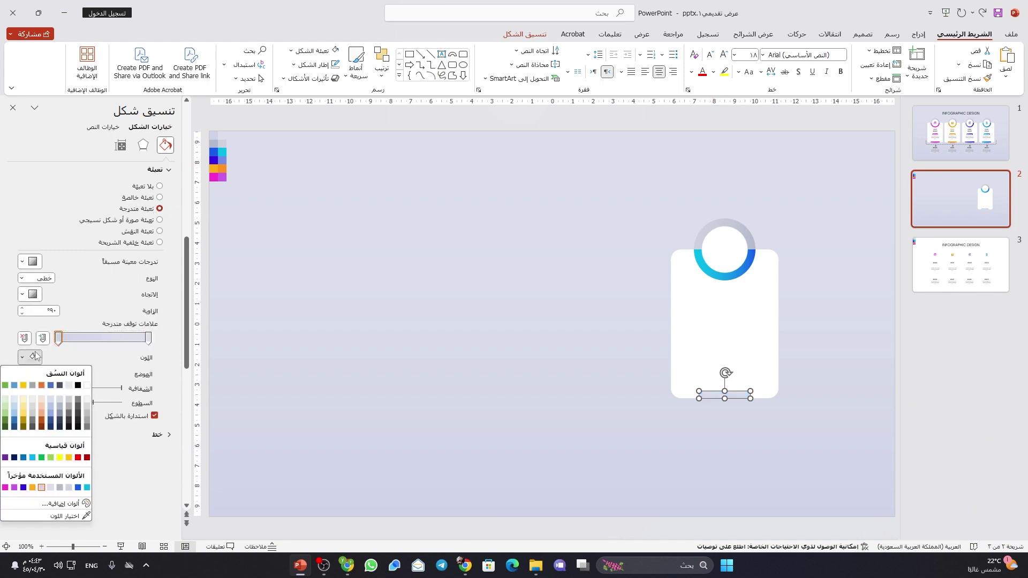
left_click(78, 488)
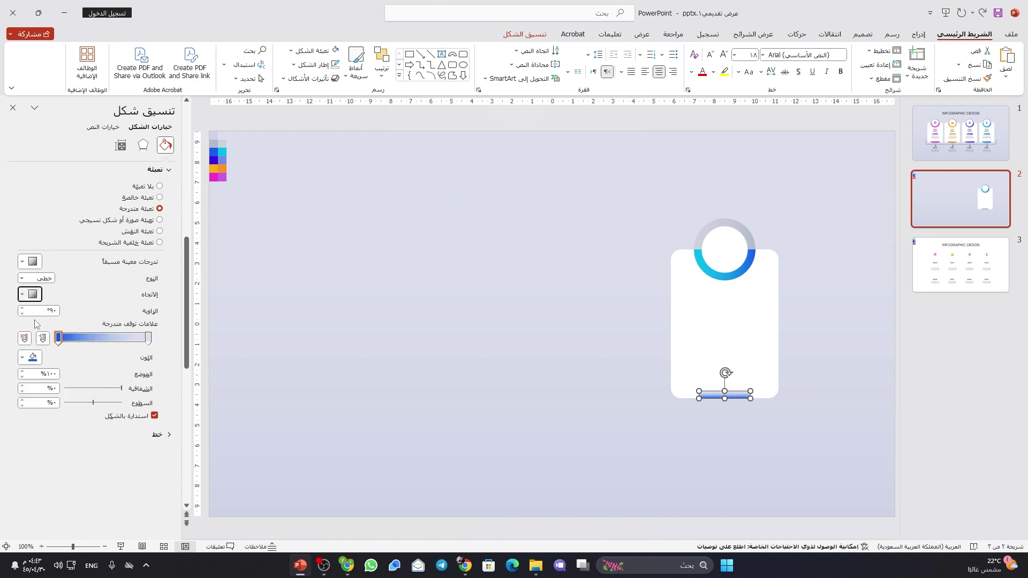
left_click(30, 294)
left_click(61, 330)
left_click(149, 339)
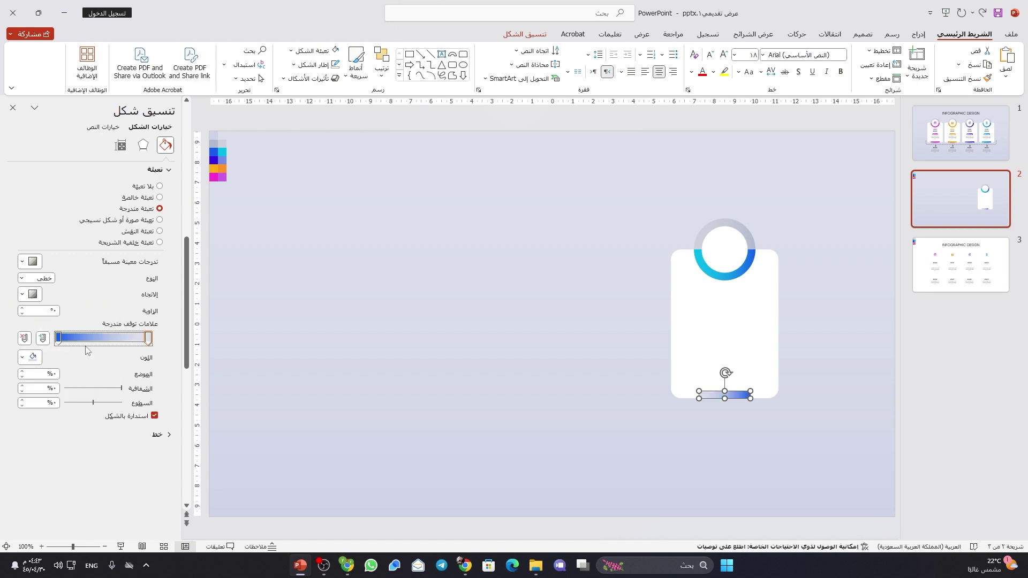
left_click(33, 357)
left_click(78, 488)
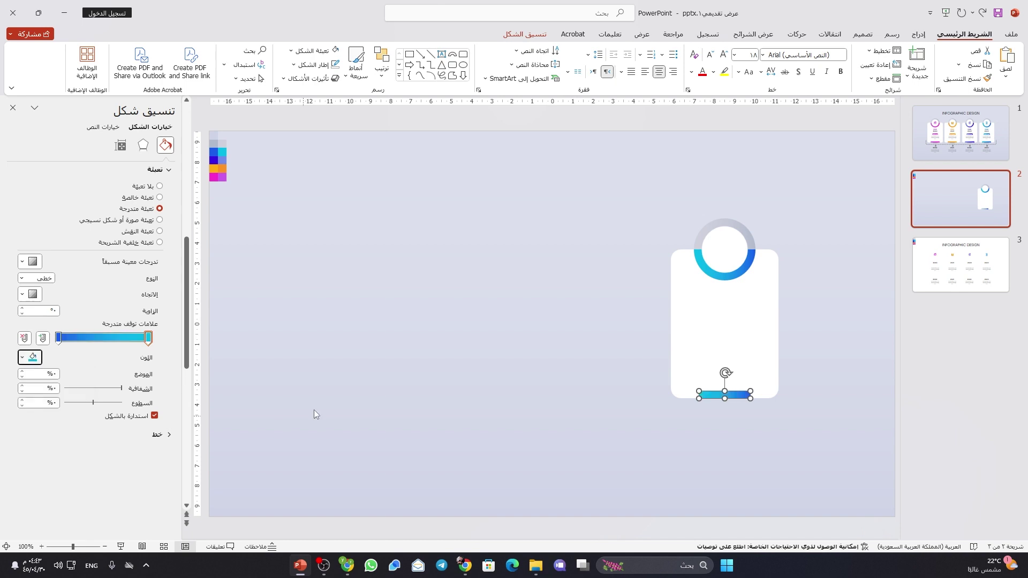
left_click(333, 385)
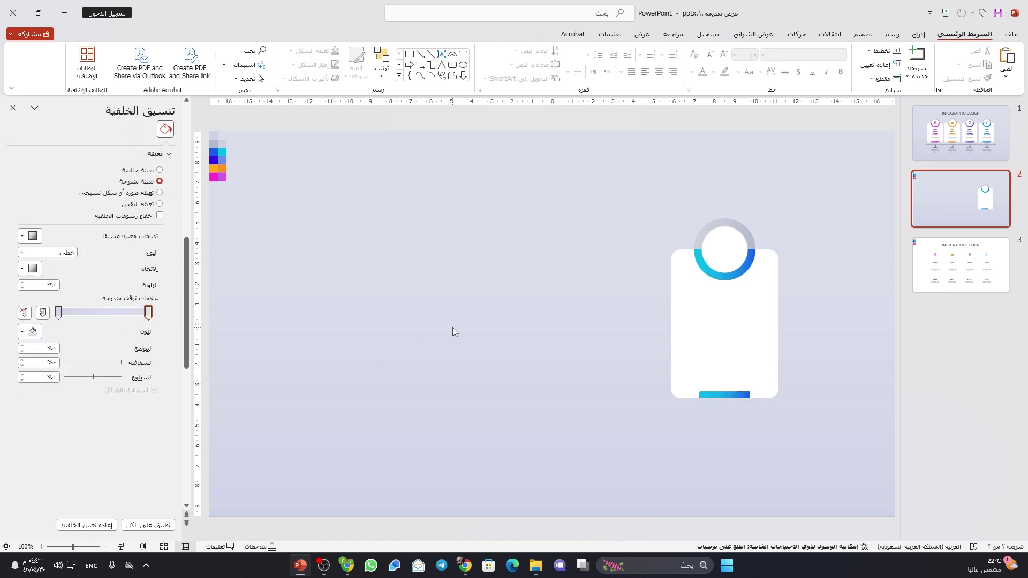
- Draw a rectangle inside the white card and centre it below the ring using the smart guides
left_click(919, 33)
left_click(841, 70)
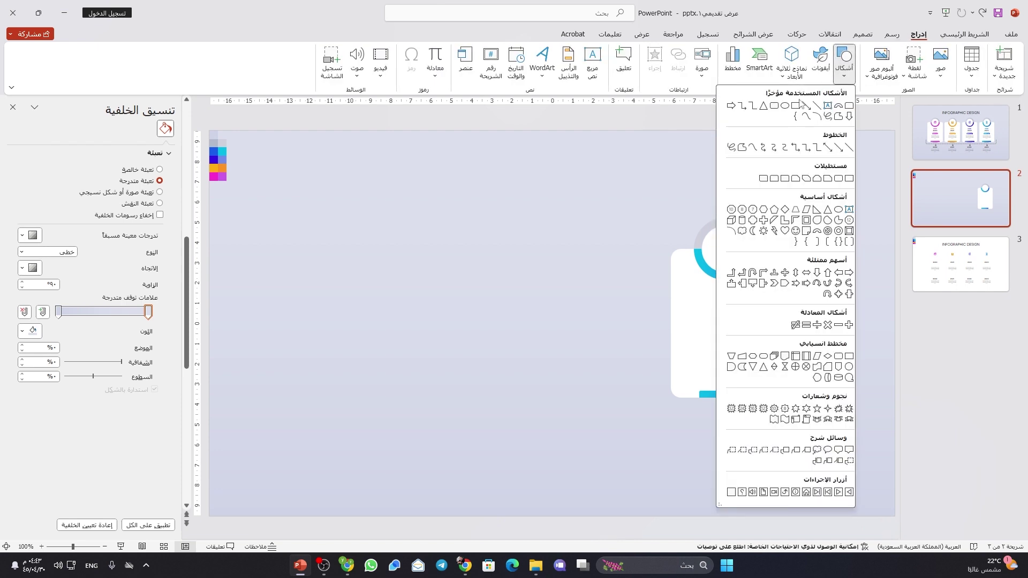
left_click(797, 106)
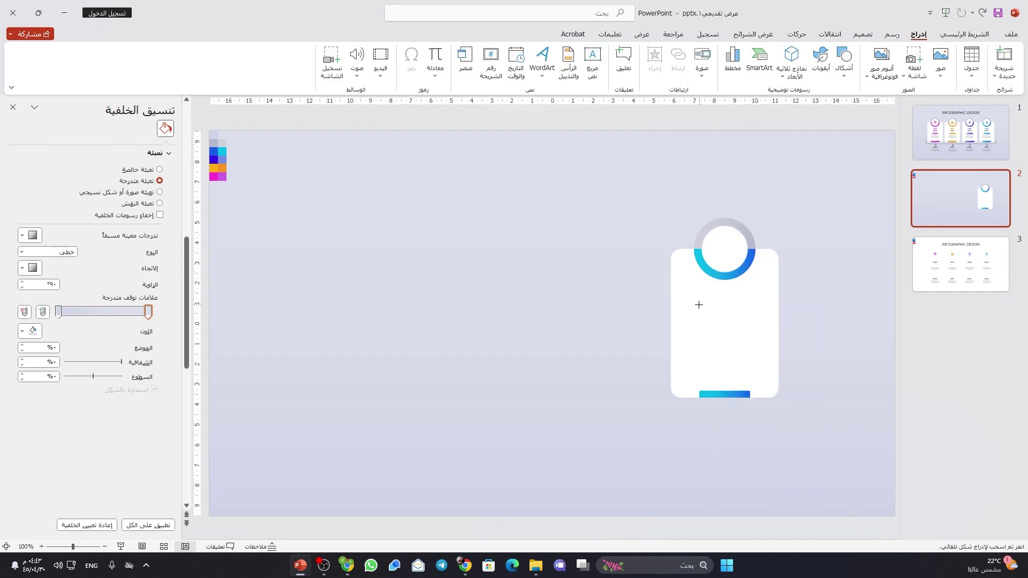
left_click_drag(695, 306, 761, 352)
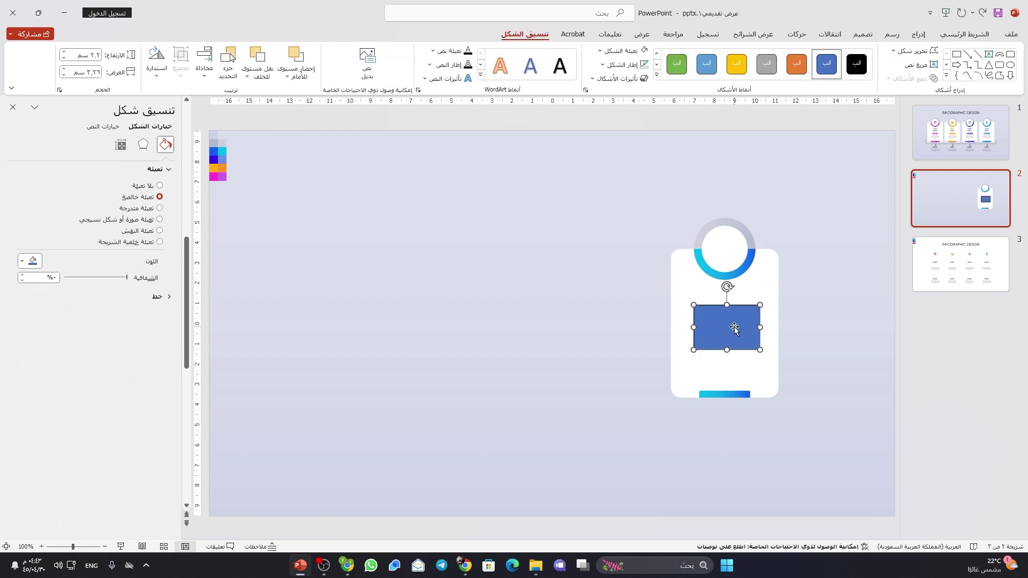
left_click_drag(735, 329, 732, 328)
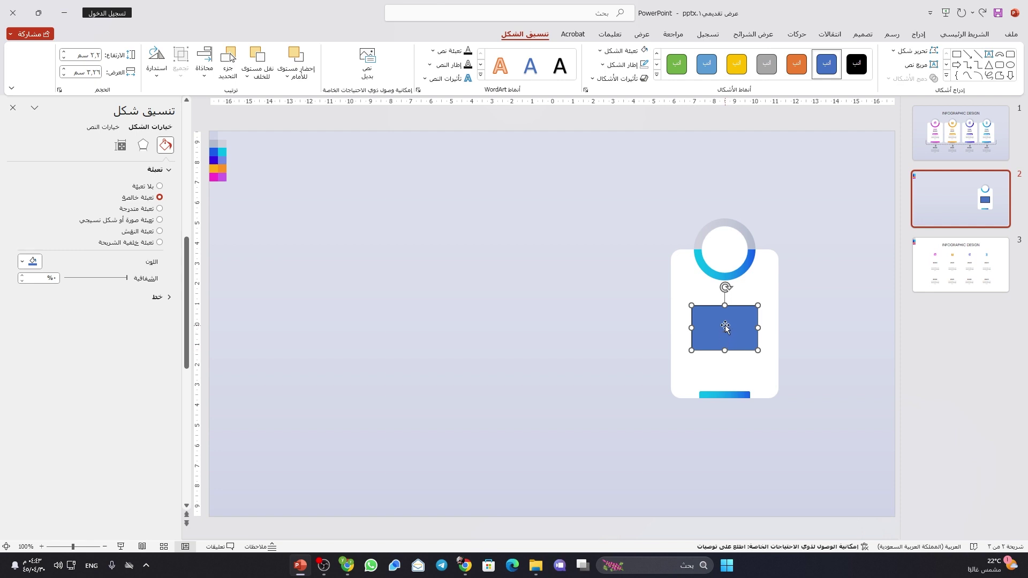
mouse_move(725, 325)
left_mouse_down()
mouse_move(725, 359)
mouse_move(732, 331)
left_mouse_up()
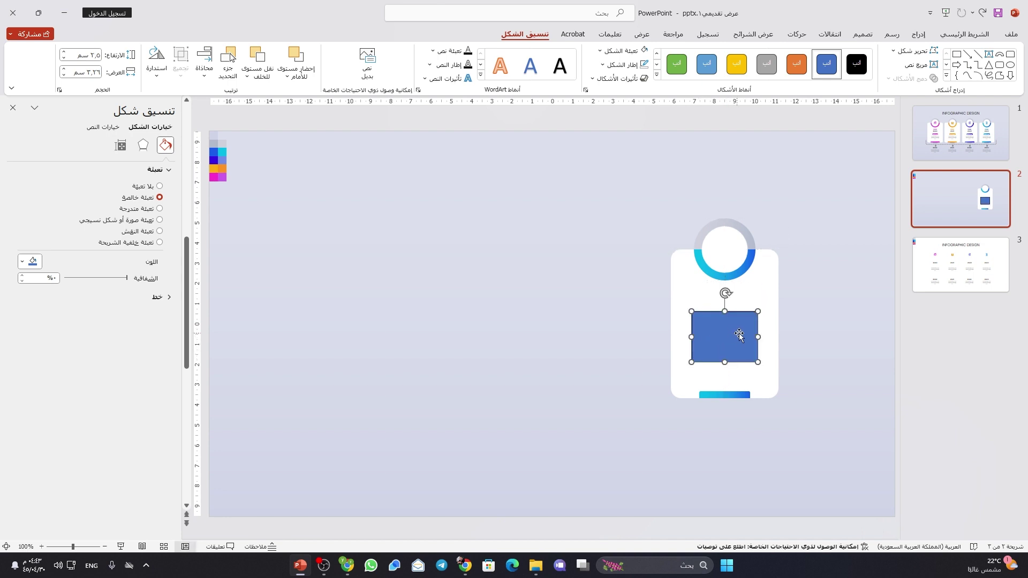
- Remove the inner rectangle's solid blue fill
left_click(621, 51)
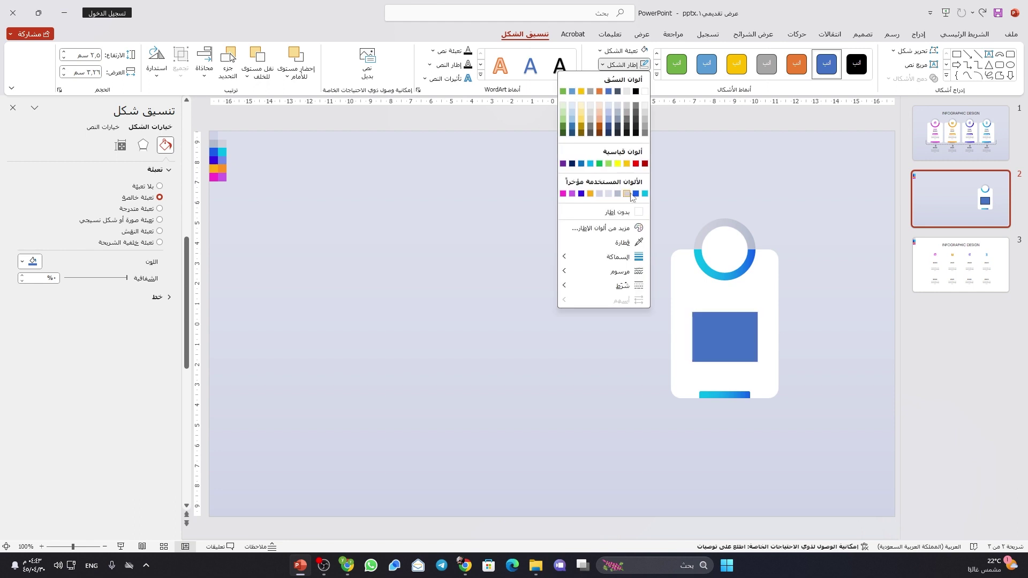
left_click(629, 197)
left_click(621, 51)
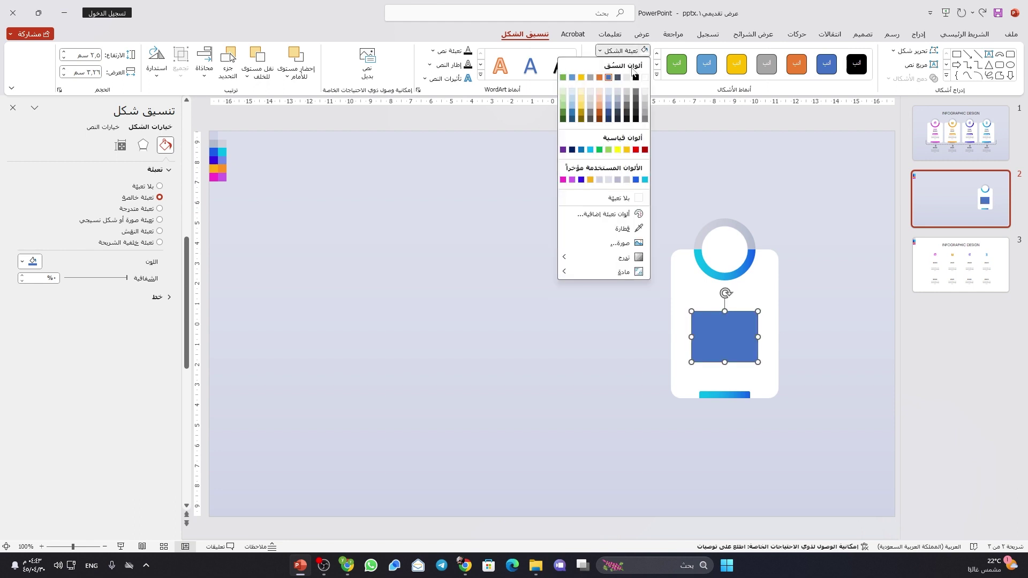
left_click(626, 195)
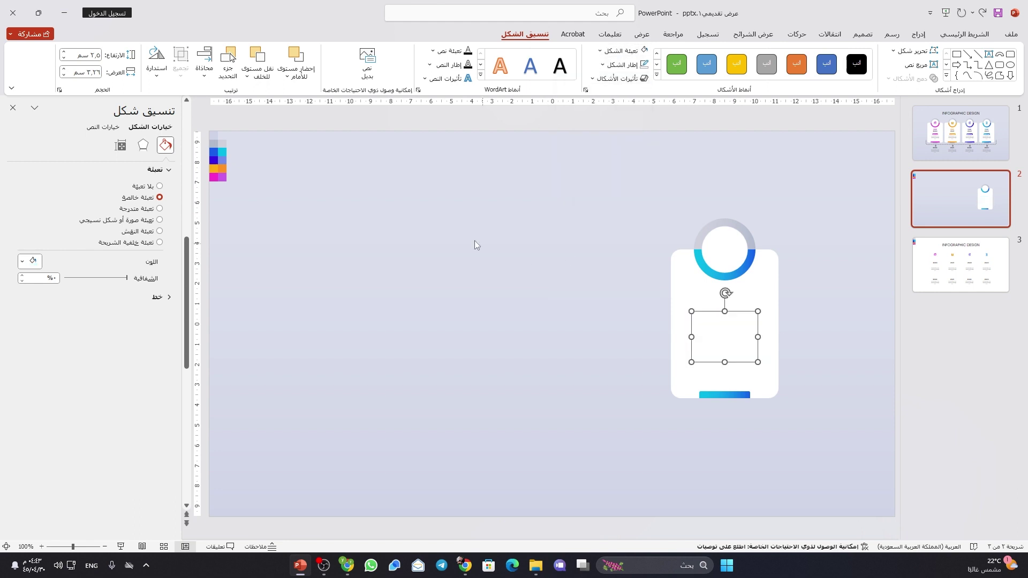
- Give the inner box an outer drop shadow with a slightly smaller size and distance
left_click(143, 144)
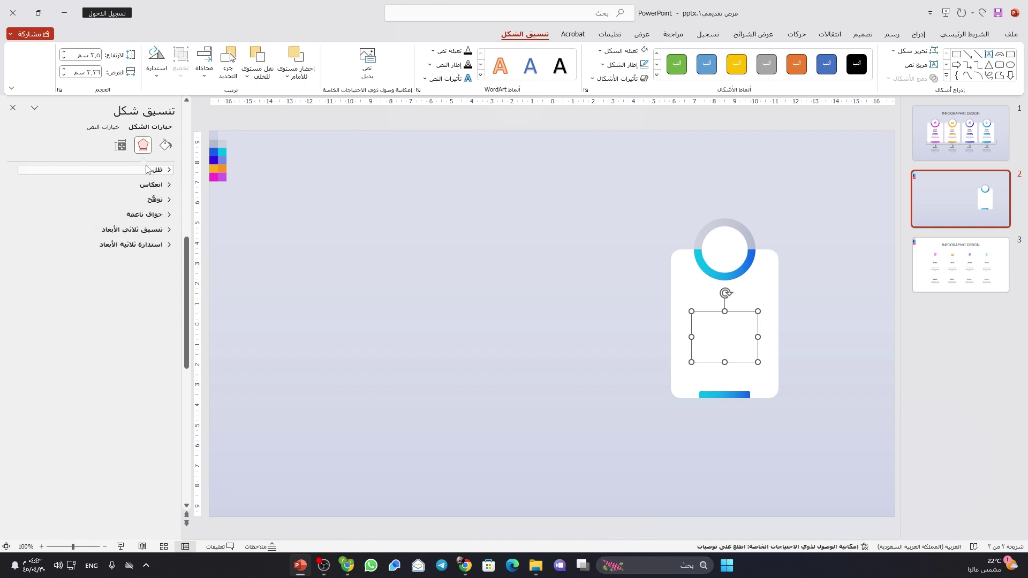
left_click(135, 171)
left_click(29, 185)
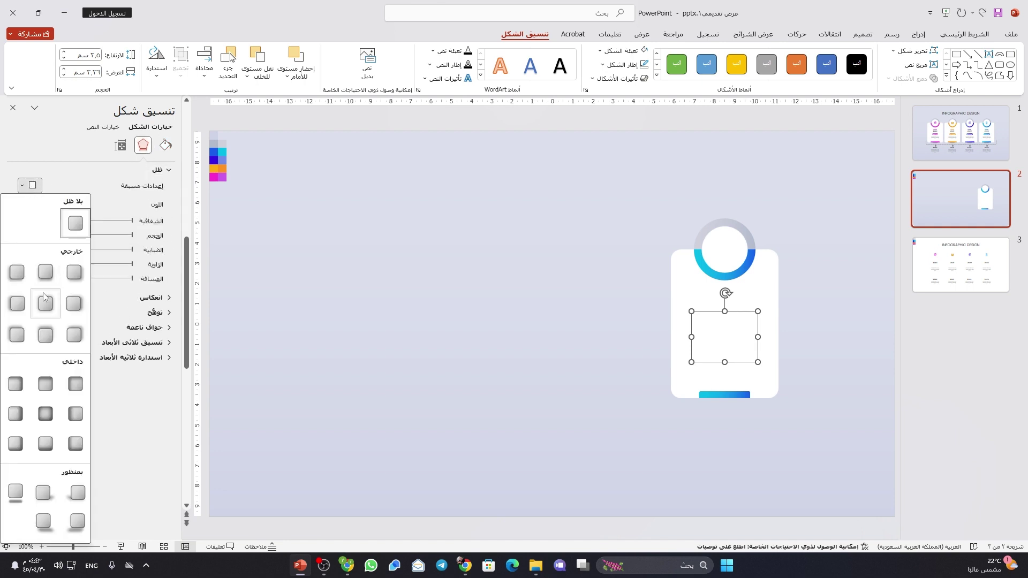
left_click(45, 335)
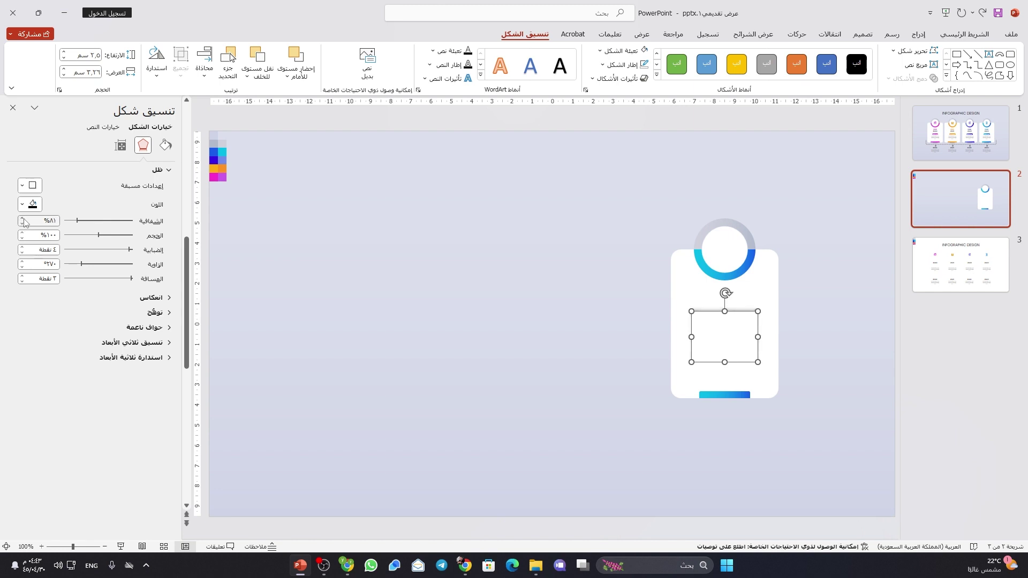
left_click(22, 239)
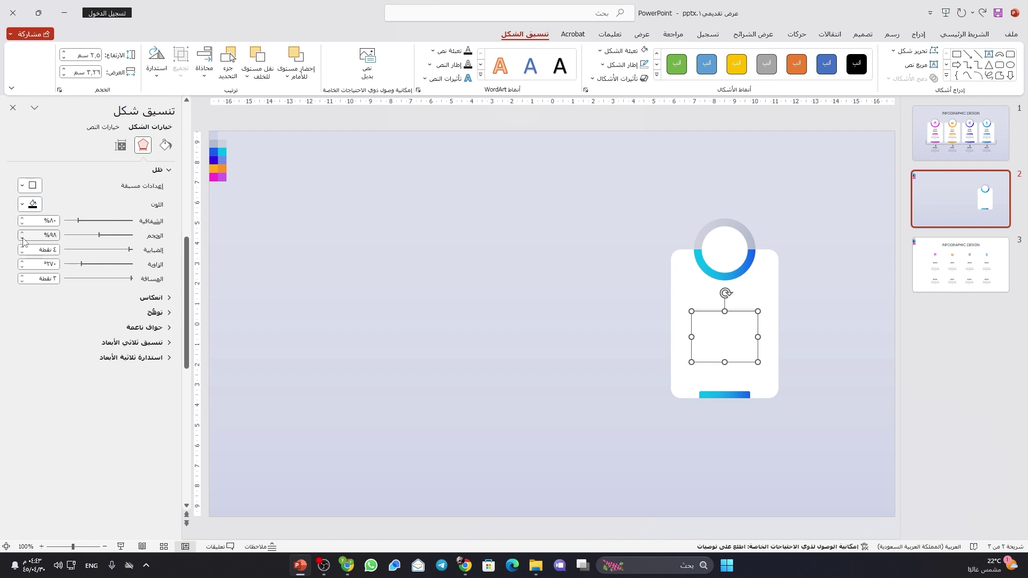
left_click(22, 281)
- Widen the inner box slightly inside the card
left_click(380, 332)
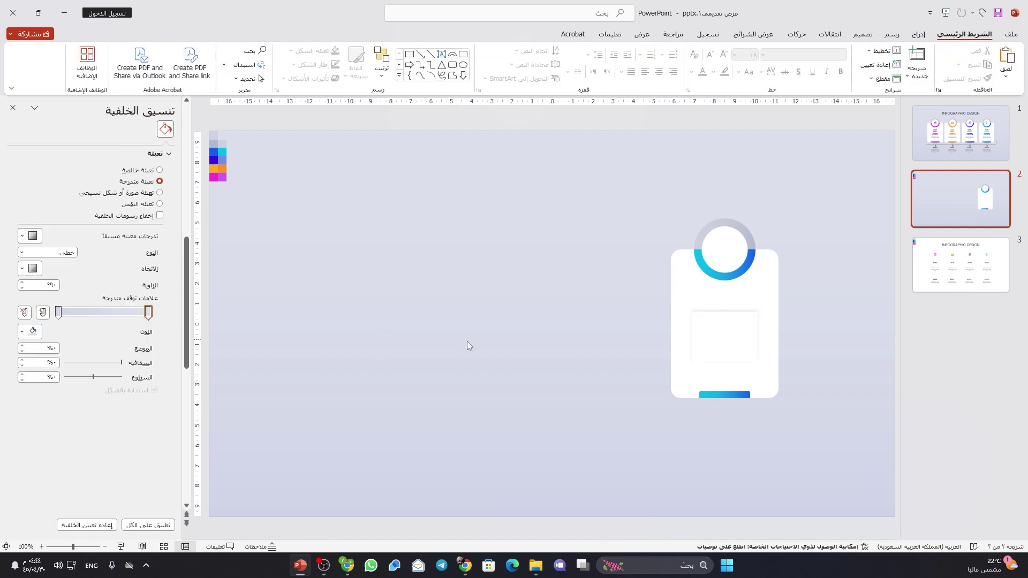
left_click(703, 342)
left_click_drag(757, 337, 763, 337)
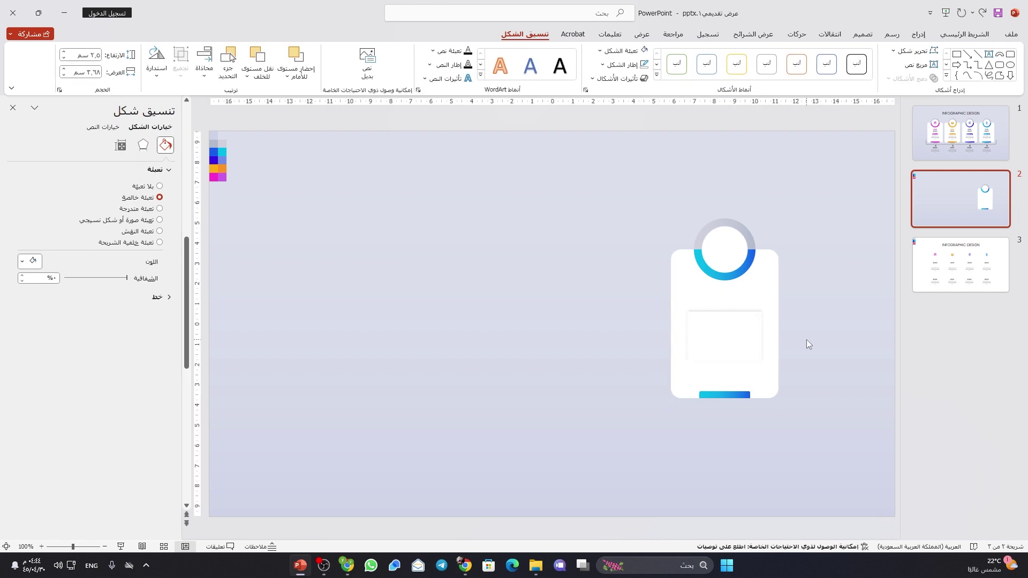
left_click(804, 339)
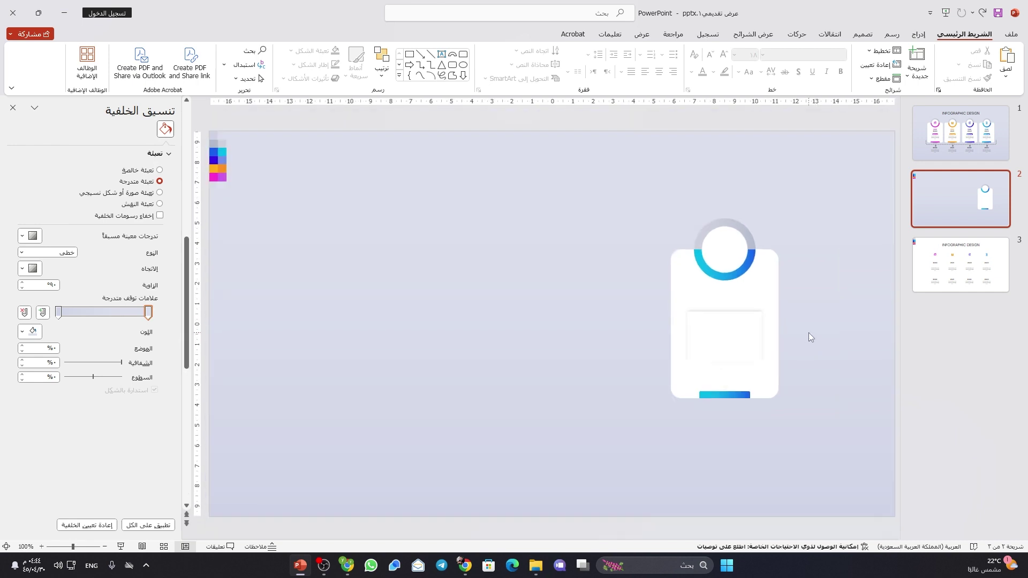
- Draw a small rounded rectangle in the inner box and round its corners fully into a pill
left_click(918, 34)
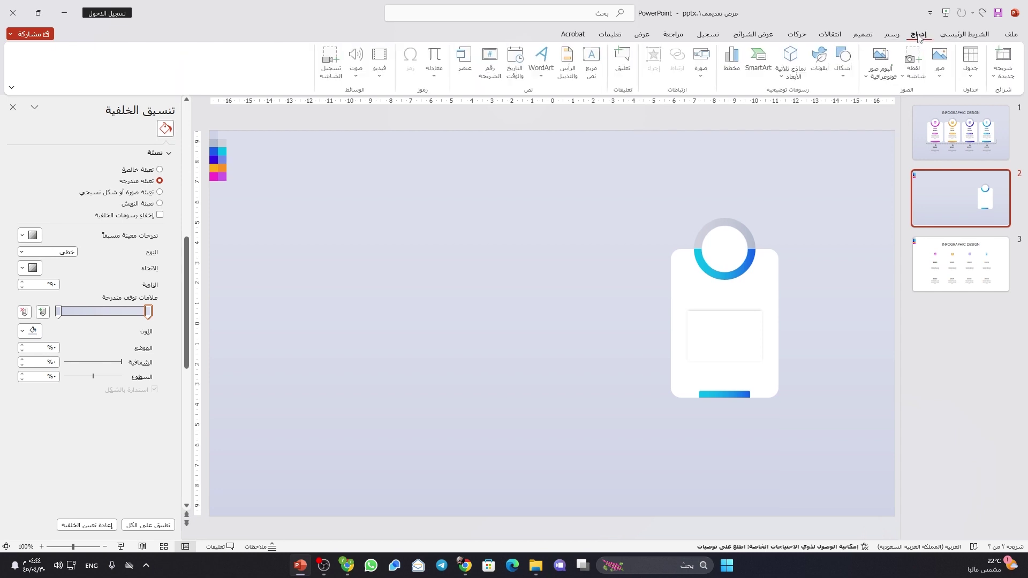
left_click(844, 61)
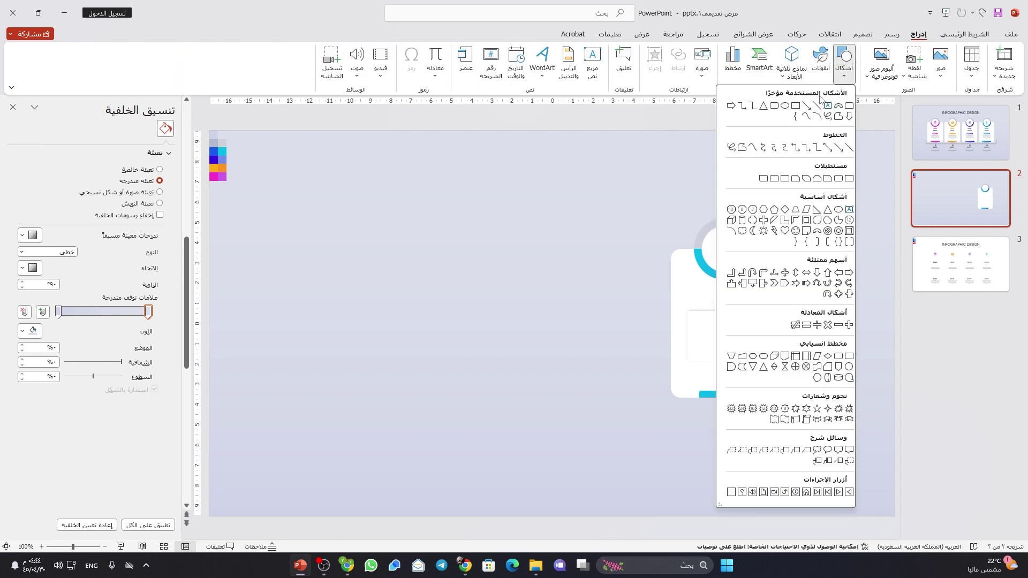
left_click(775, 106)
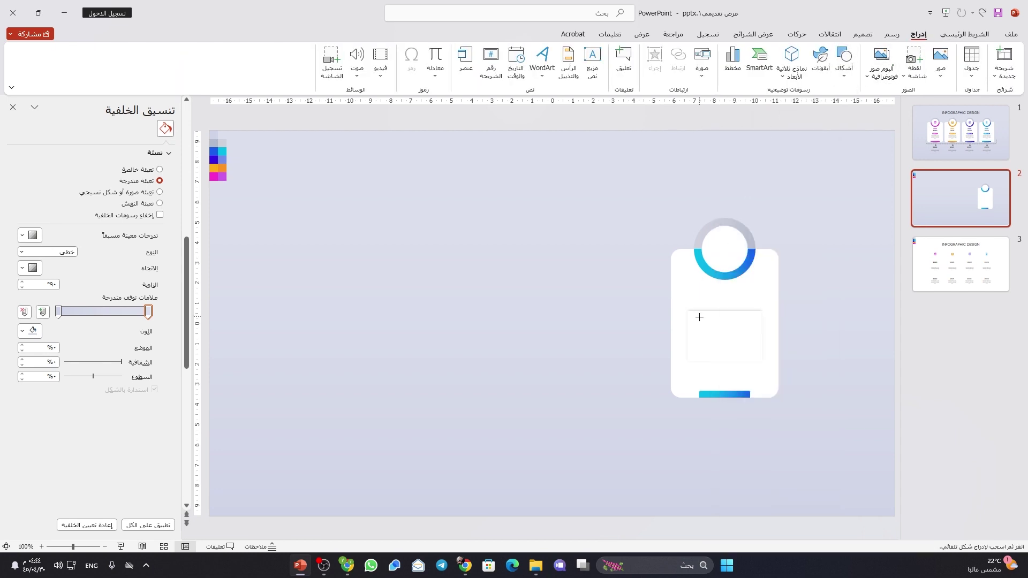
mouse_move(696, 316)
left_mouse_down()
mouse_move(748, 329)
mouse_move(723, 328)
left_mouse_up()
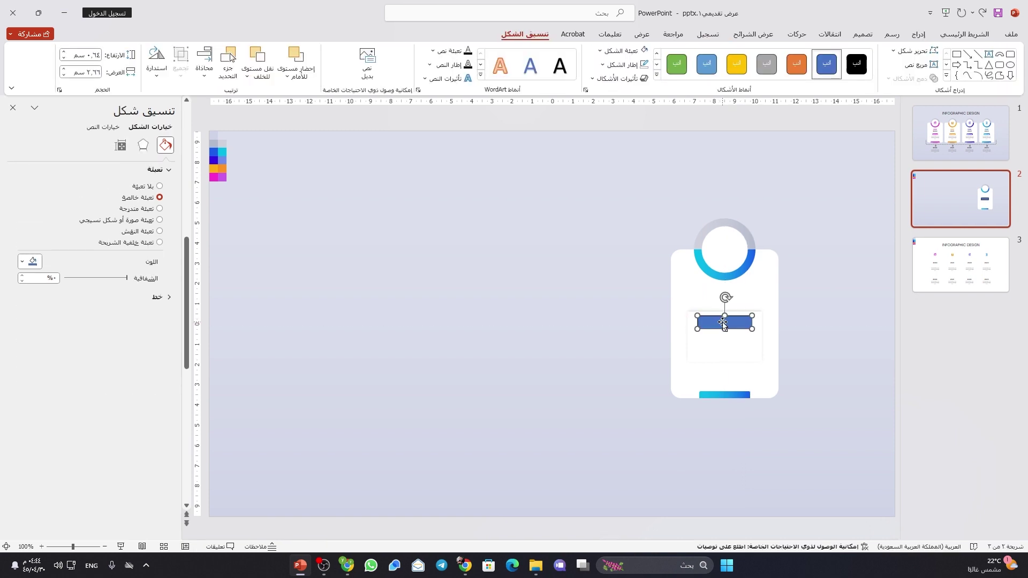
scroll(723, 328, "up", 10, "ctrl")
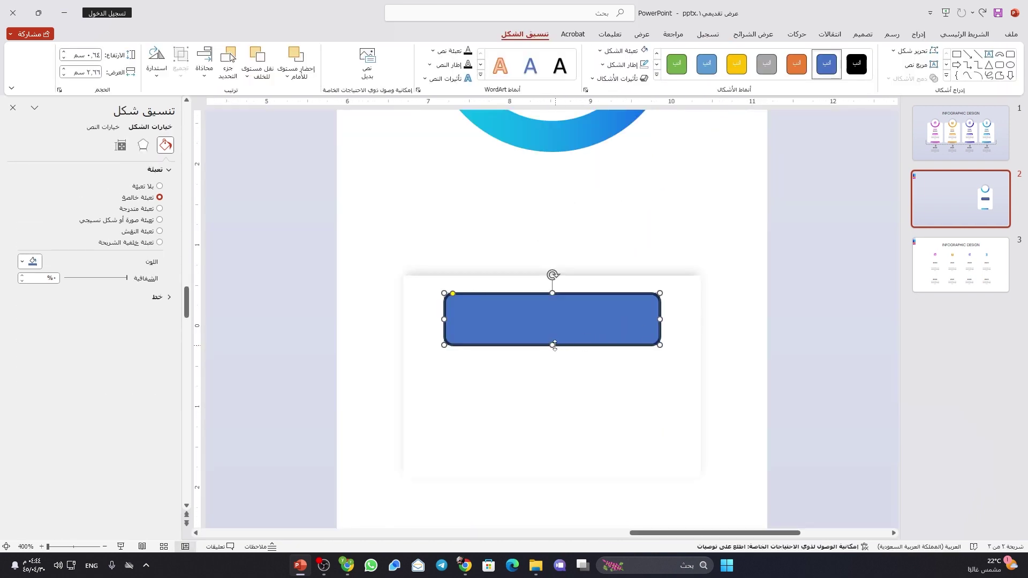
left_click_drag(554, 352, 553, 356)
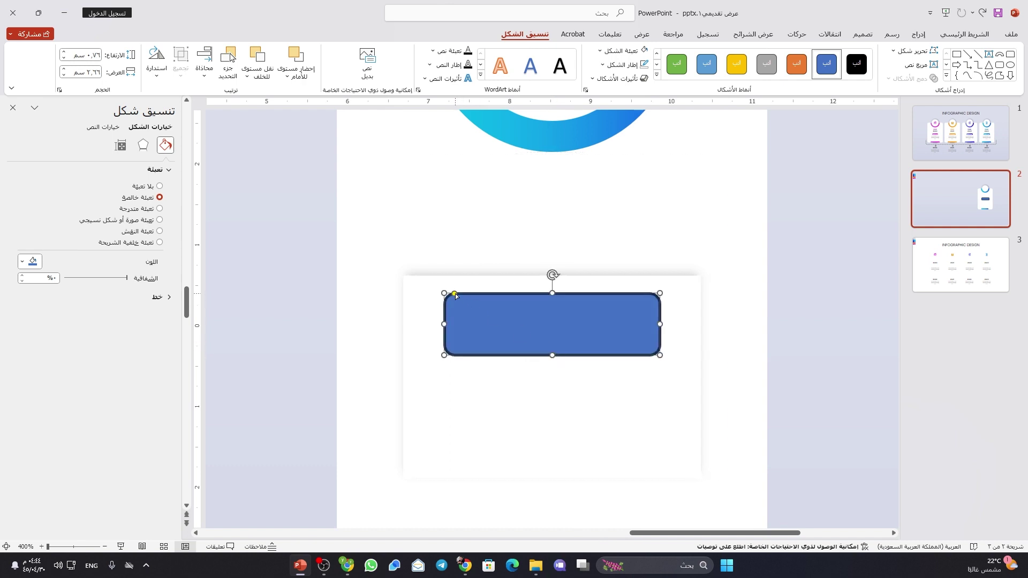
left_click_drag(455, 294, 506, 298)
- Remove the pill's outline and select the gradient bar at the card's bottom
left_click(623, 64)
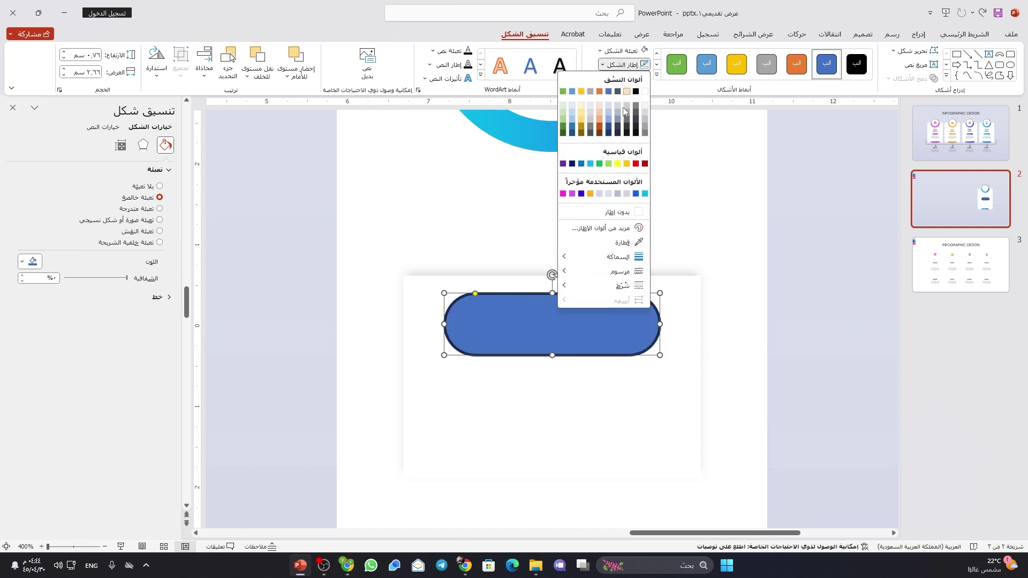
left_click(616, 213)
scroll(592, 316, "down", 3, "ctrl")
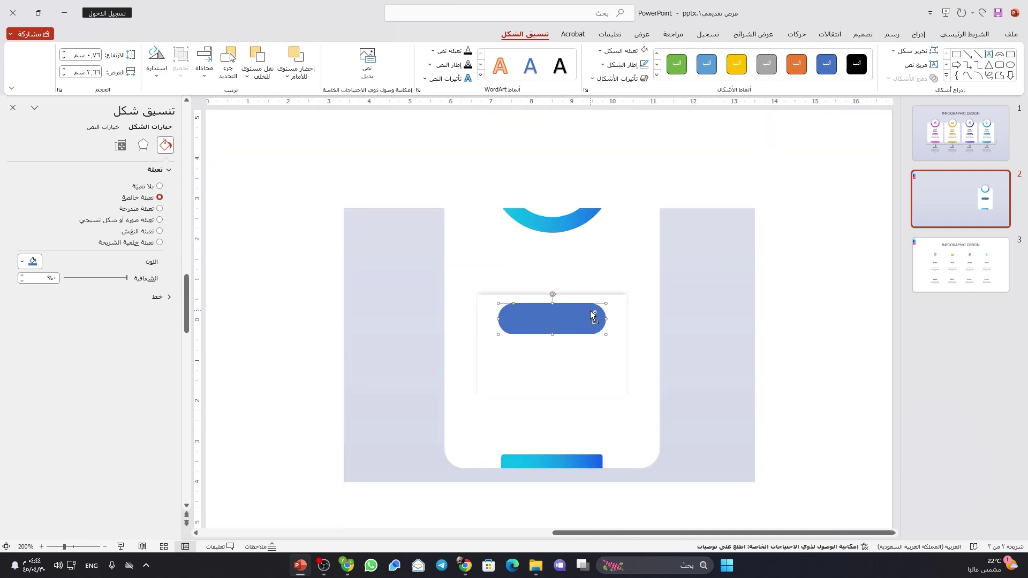
scroll(592, 316, "down", 3, "ctrl")
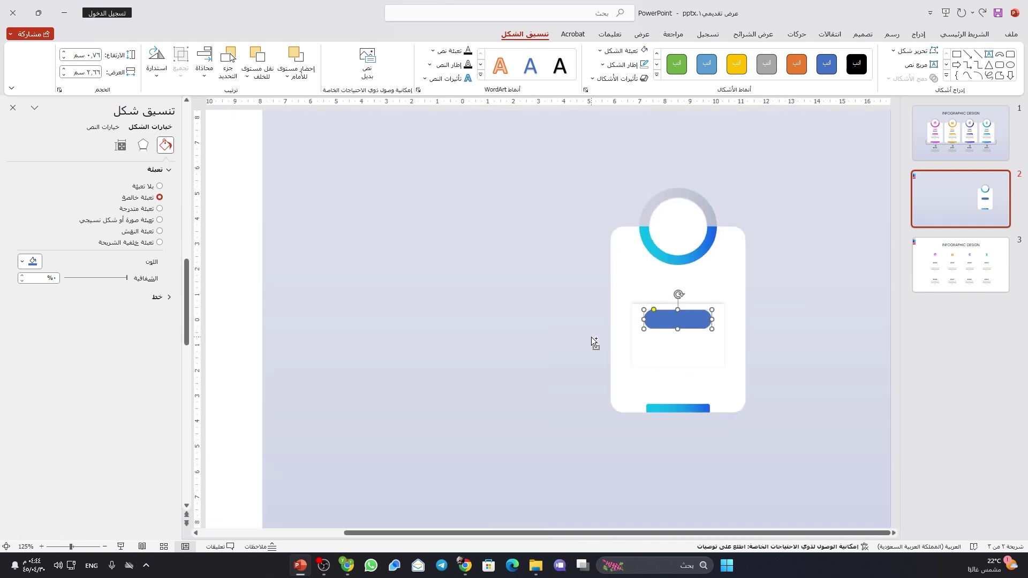
scroll(592, 338, "down", 1, "ctrl")
left_click(704, 394)
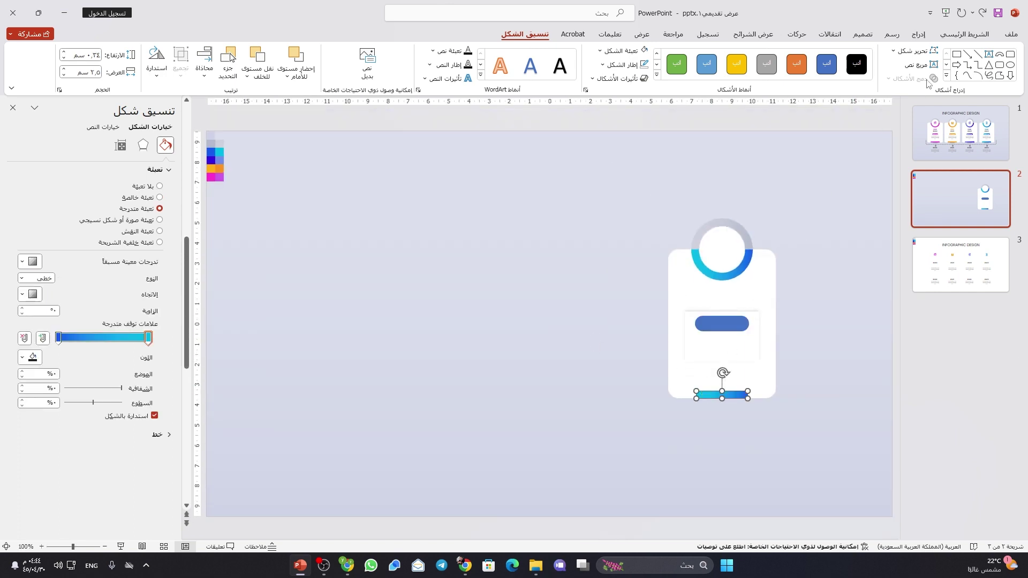
- Copy the bottom bar's gradient onto the blue pill with Format Painter
left_click(964, 34)
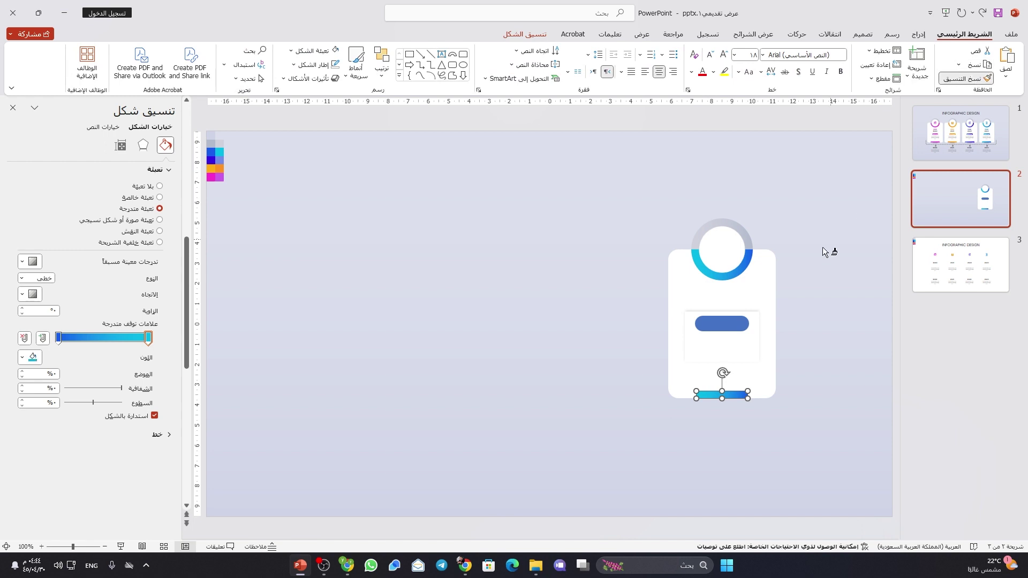
left_click(738, 324)
left_click(823, 304)
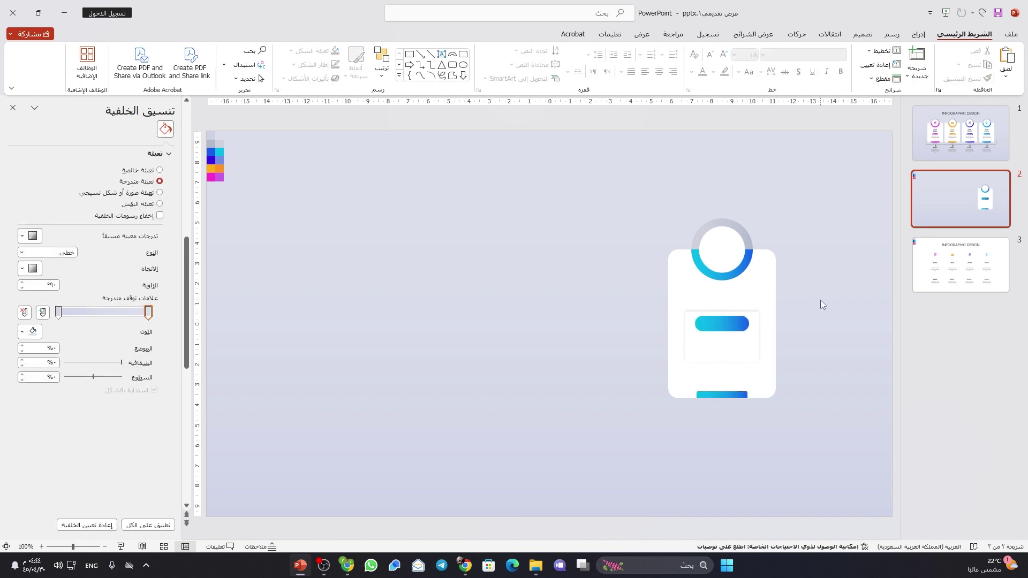
- Duplicate the bottom gradient bar and shrink it into a short thin line centred under the ring
left_click(731, 395)
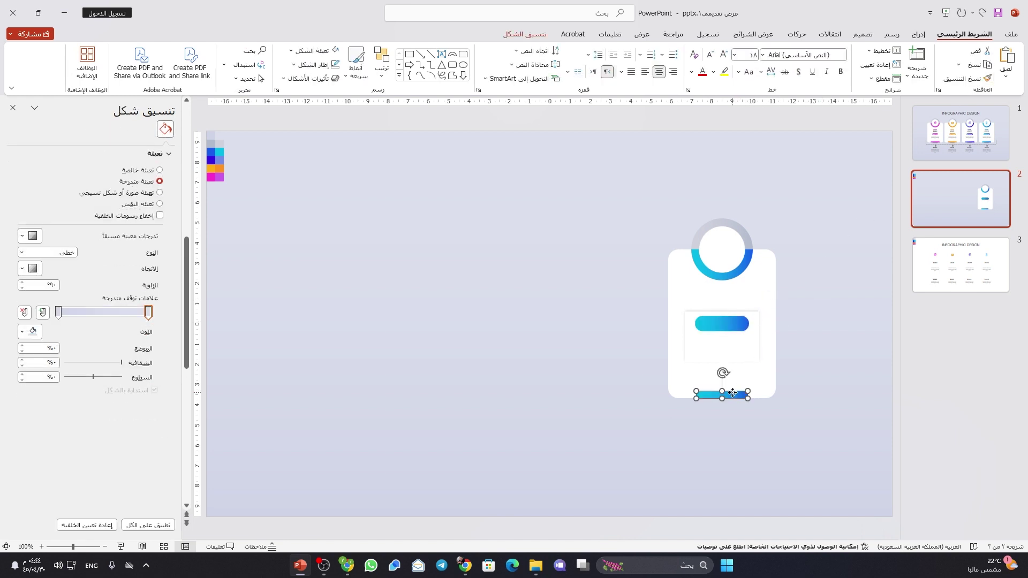
left_click_drag(731, 396, 733, 292)
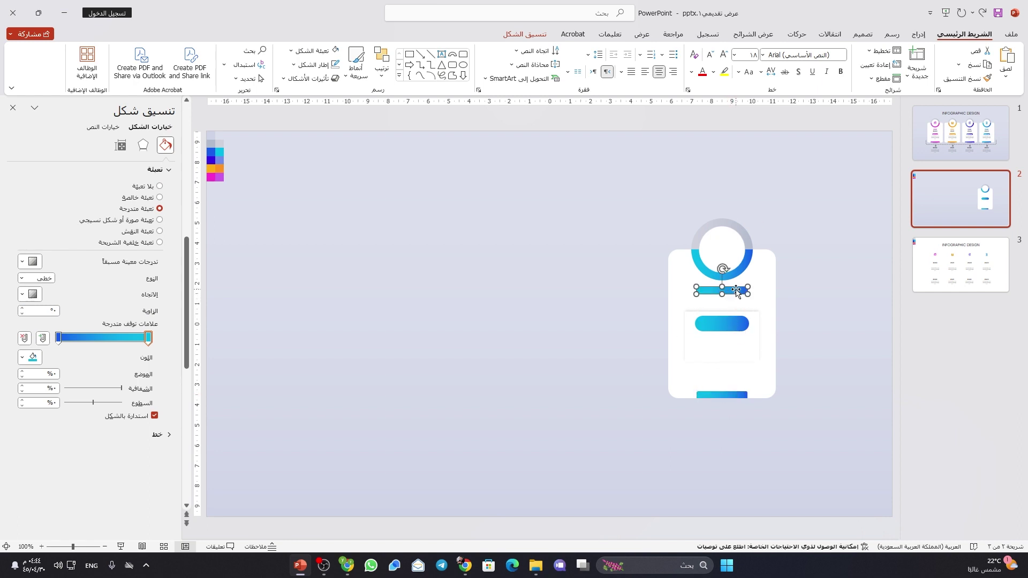
scroll(723, 332, "up", 5)
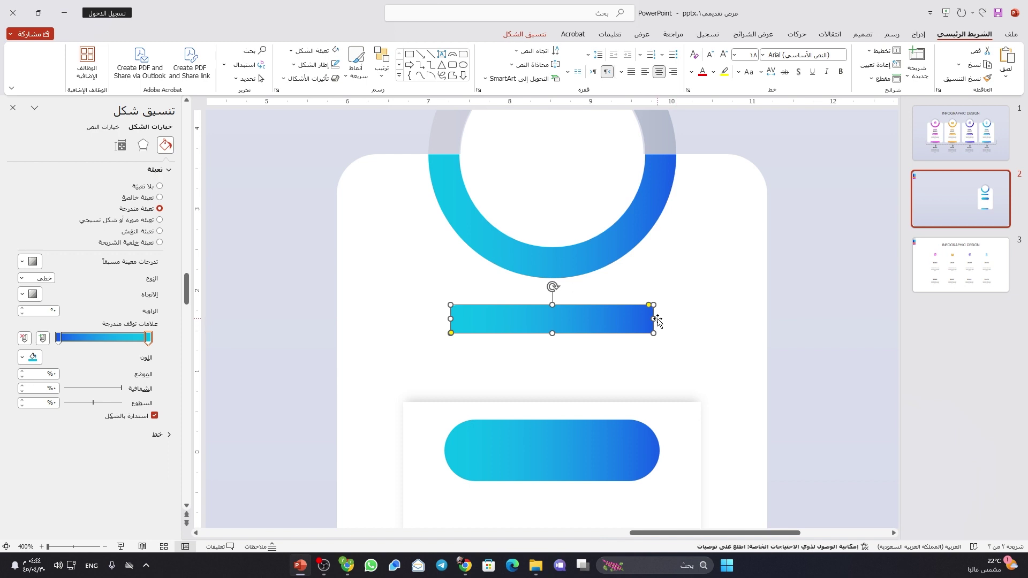
key("Escape")
left_click_drag(618, 317, 619, 319)
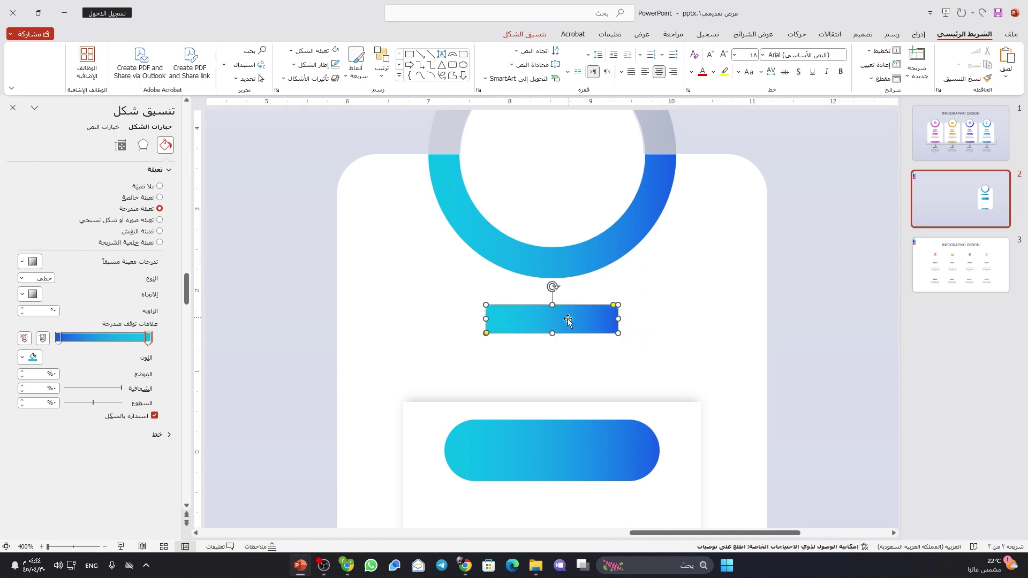
left_click_drag(552, 320, 596, 311)
scroll(593, 313, "down", 5, "ctrl")
scroll(593, 313, "down", 3, "ctrl")
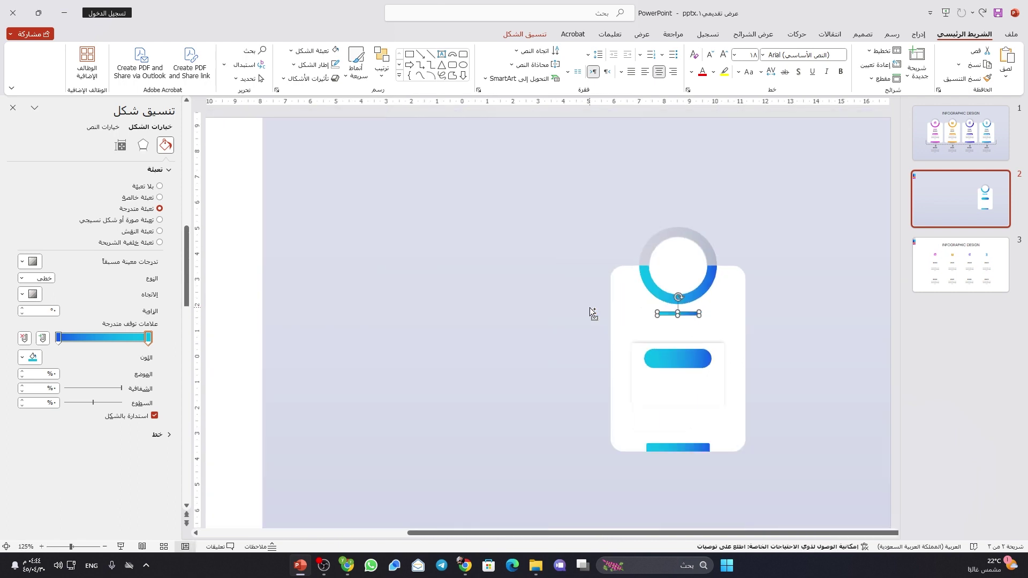
left_click_drag(700, 317, 693, 316)
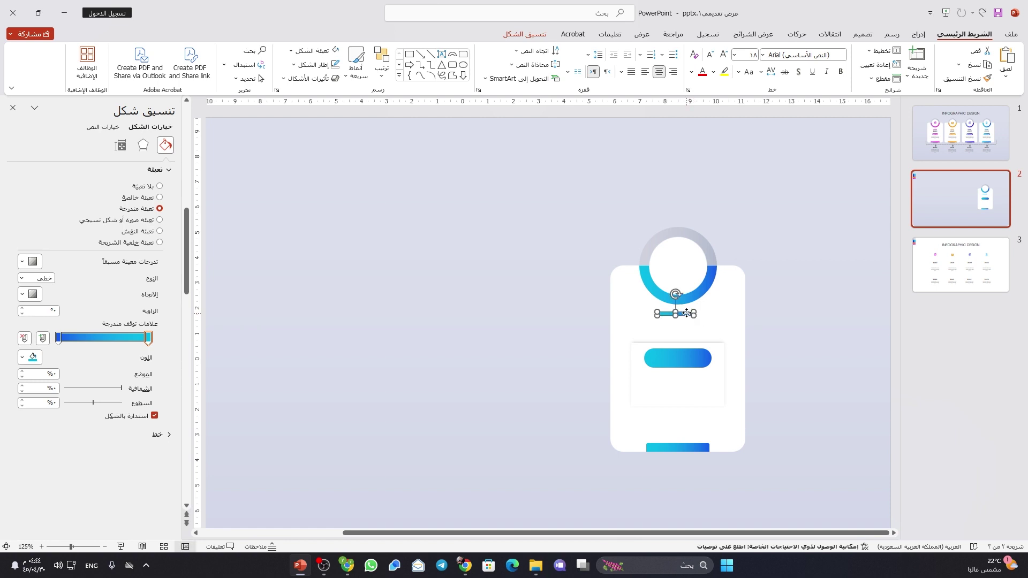
left_click(772, 331)
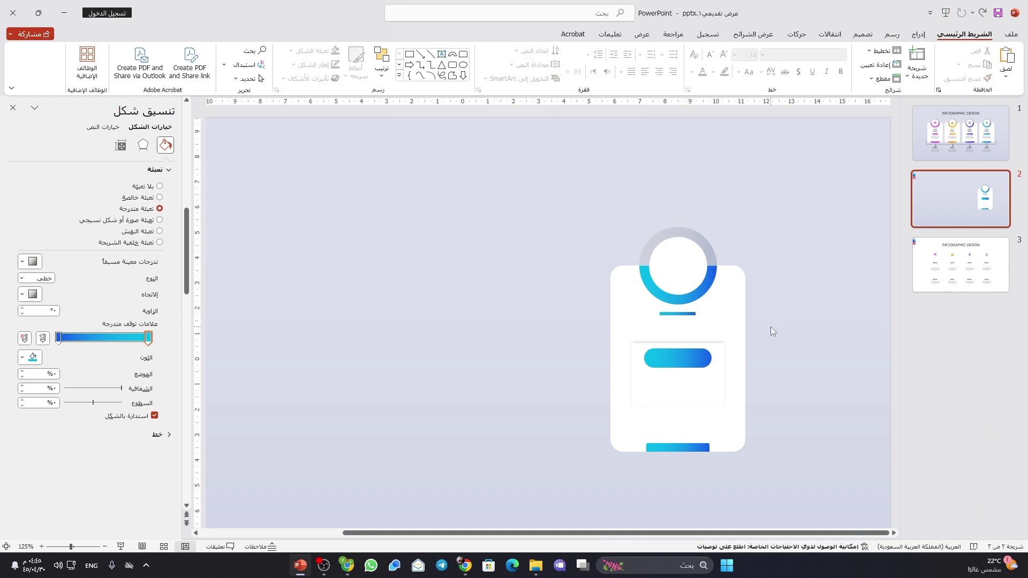
- Draw a wide rounded rectangle across the lower slide beneath the card
scroll(772, 331, "down", 5, "ctrl")
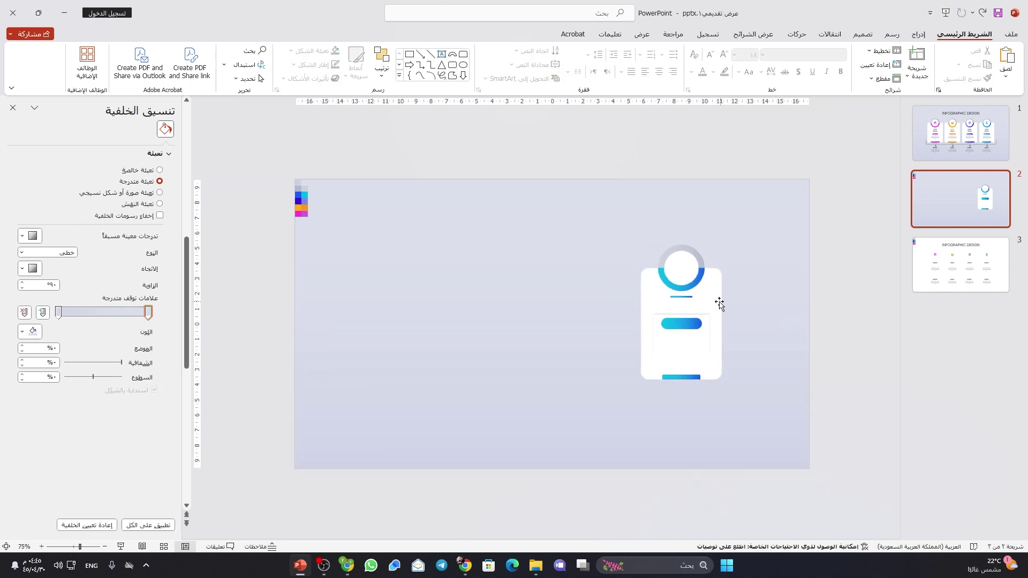
scroll(719, 304, "up", 3, "ctrl")
left_click(723, 288)
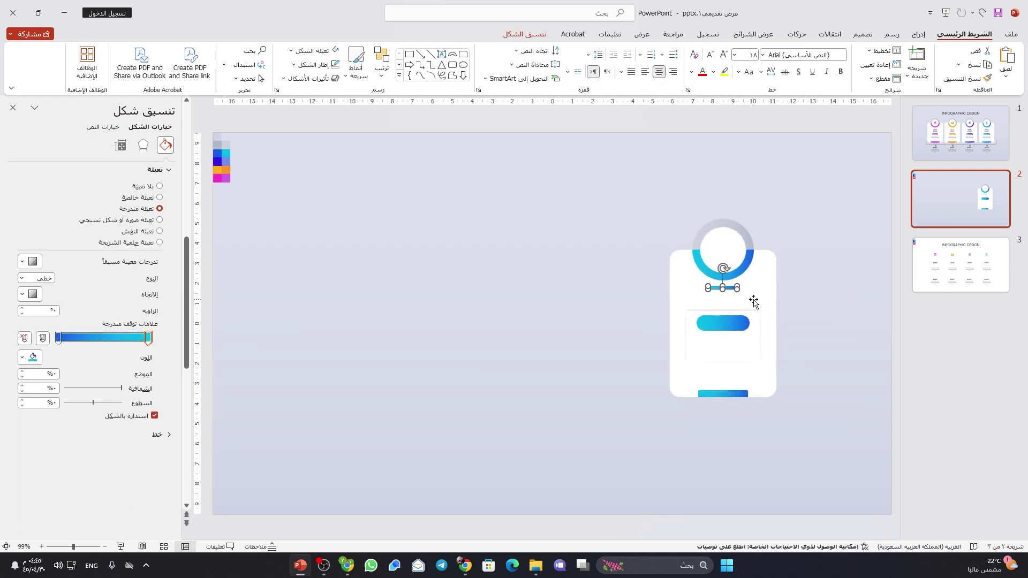
left_click(809, 310)
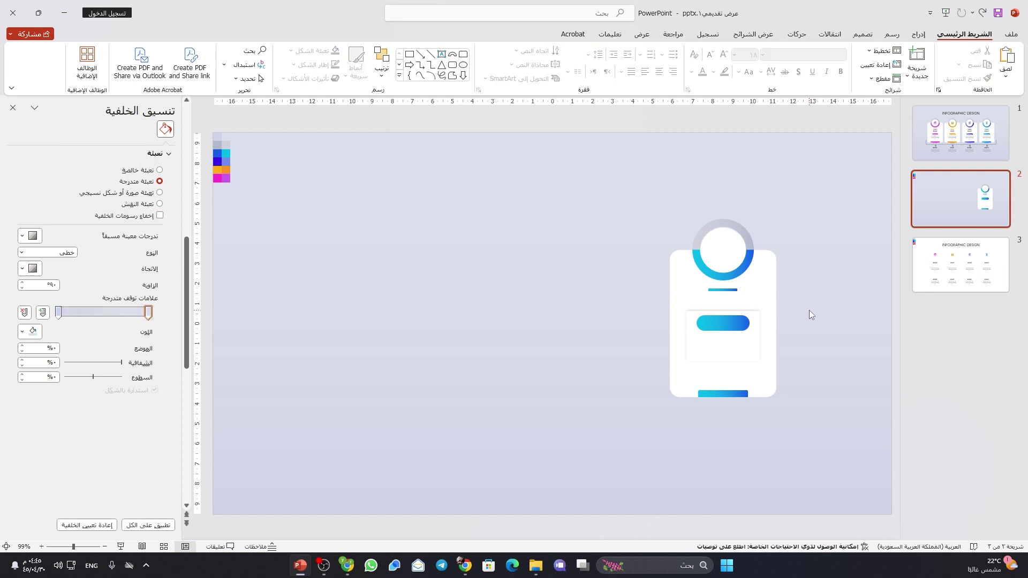
left_click(919, 34)
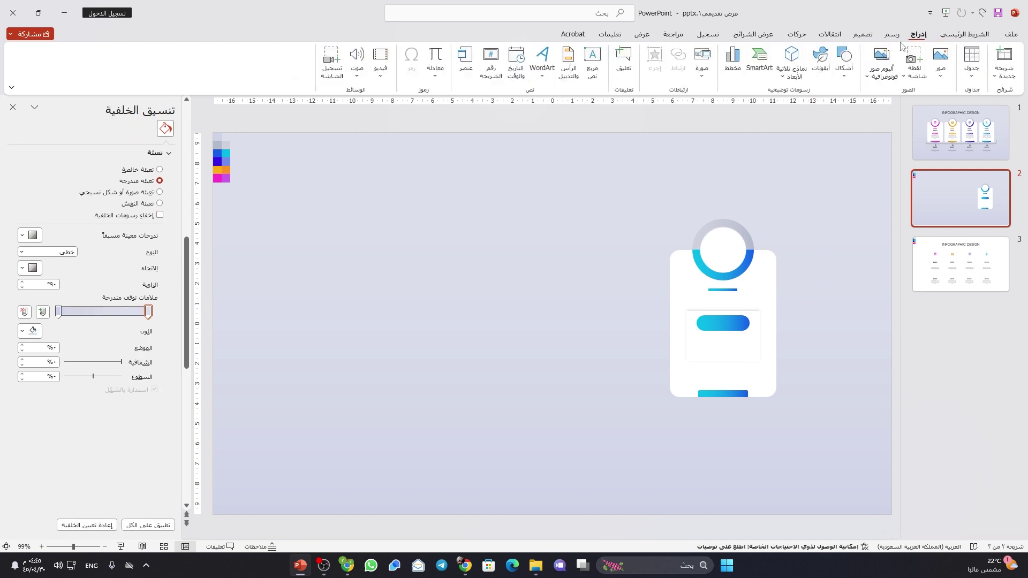
left_click(845, 60)
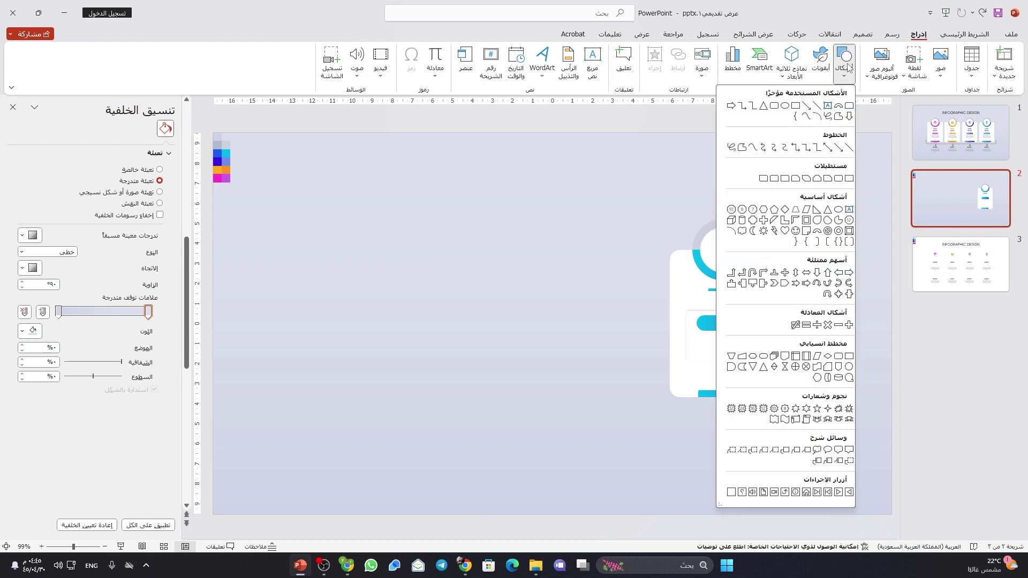
left_click(775, 178)
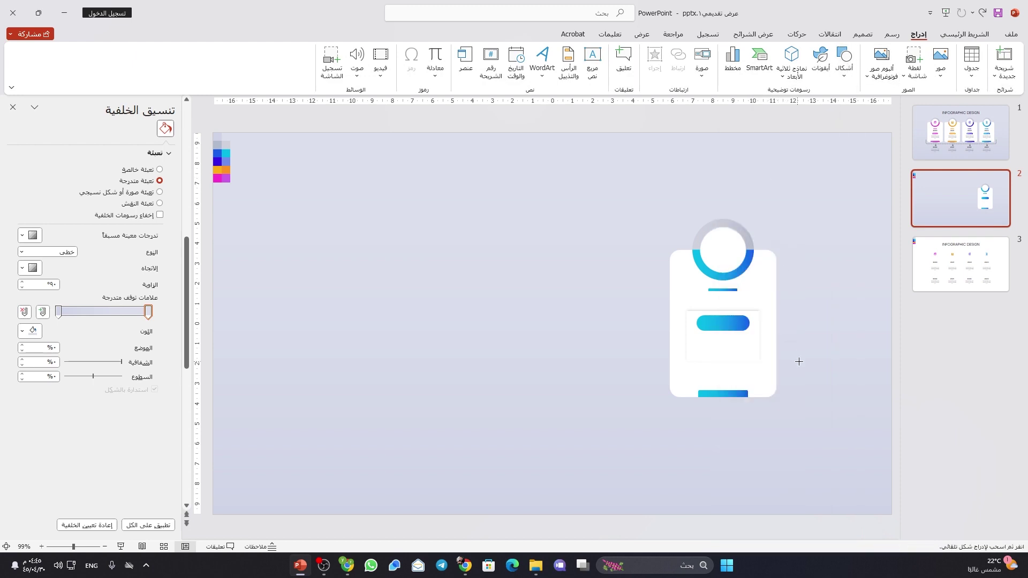
left_click_drag(822, 372, 313, 423)
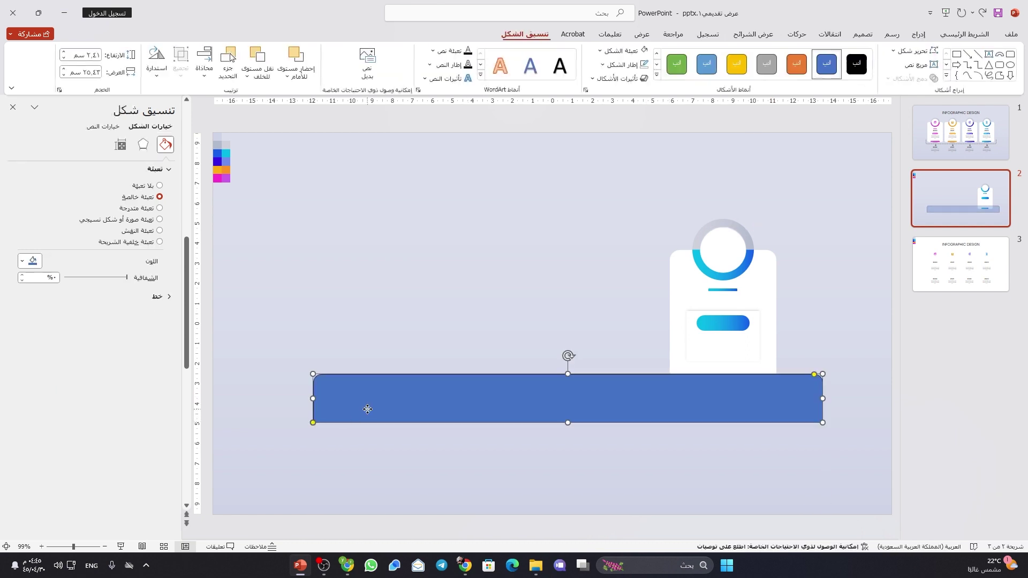
- Centre the wide bar horizontally on the slide and flip it vertically
left_click(205, 61)
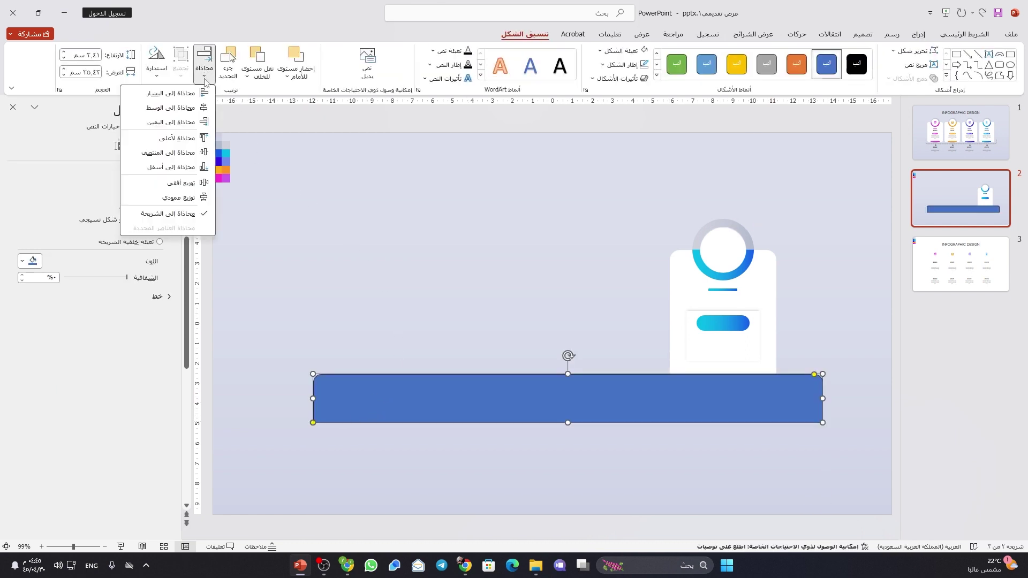
left_click(199, 110)
left_click(157, 62)
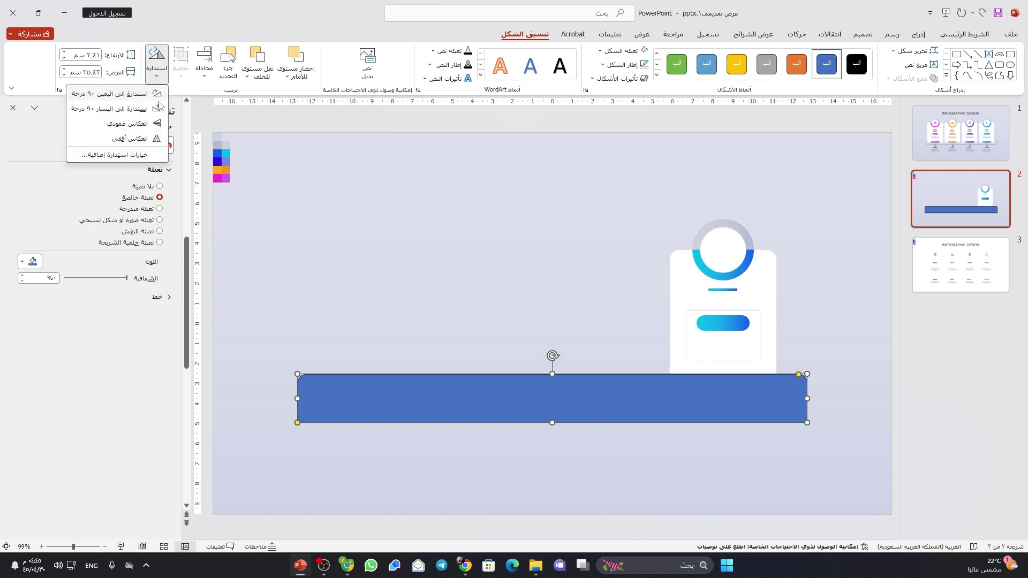
left_click(154, 123)
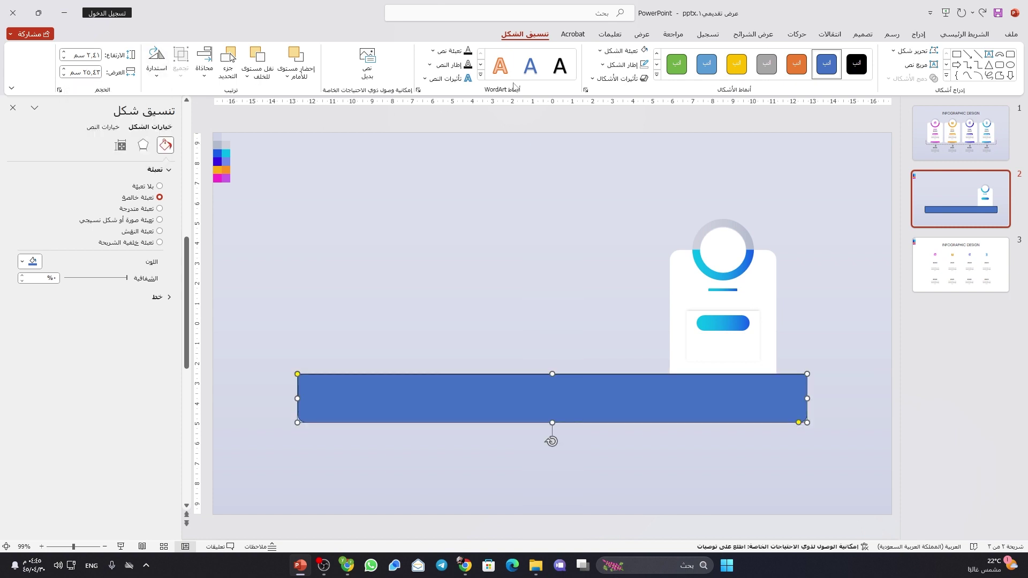
- Remove the bar's fill and shorten it to about 1.86 cm tall
left_click(621, 51)
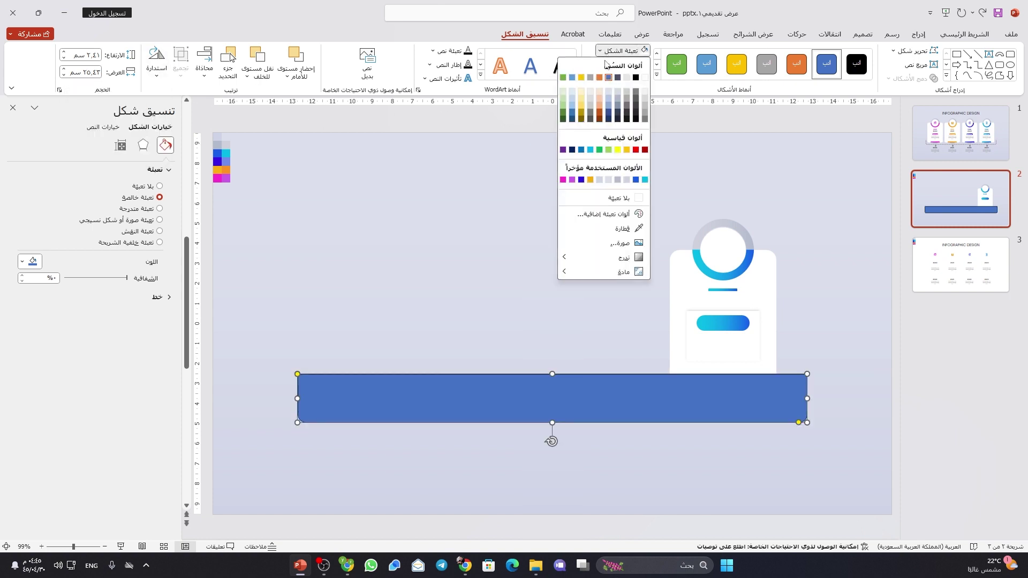
left_click(630, 200)
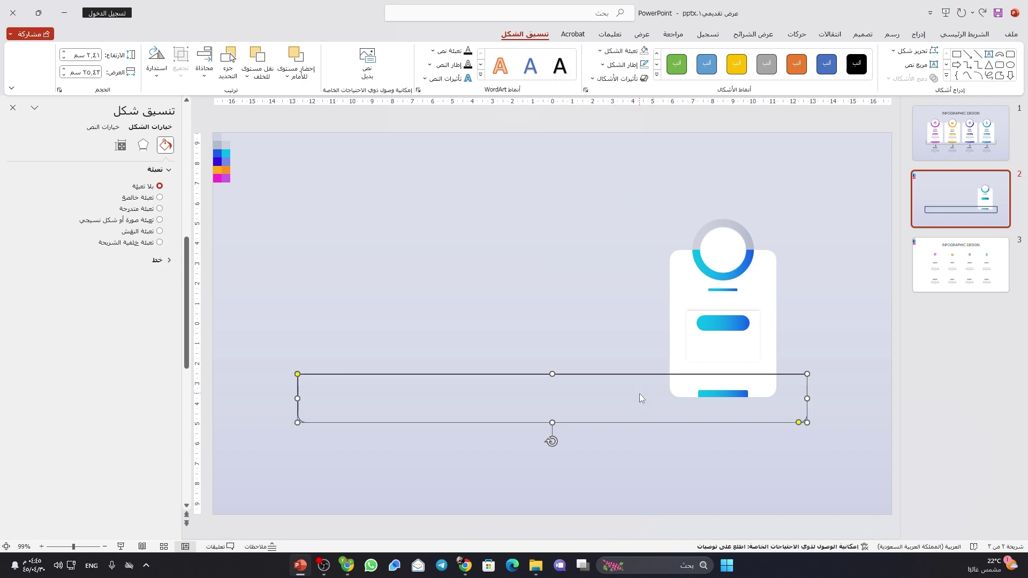
left_click_drag(634, 420, 631, 409)
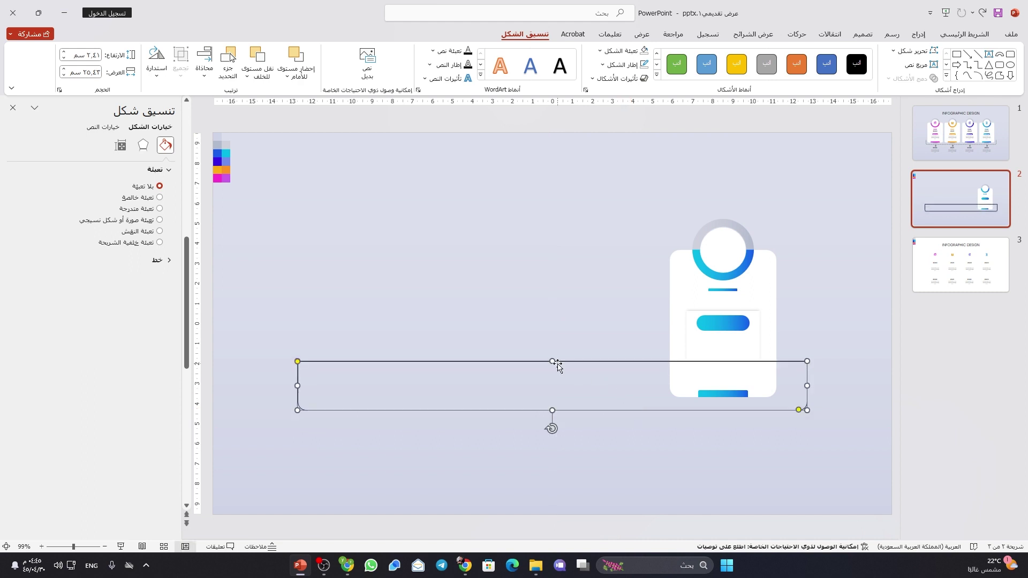
left_click_drag(556, 361, 554, 373)
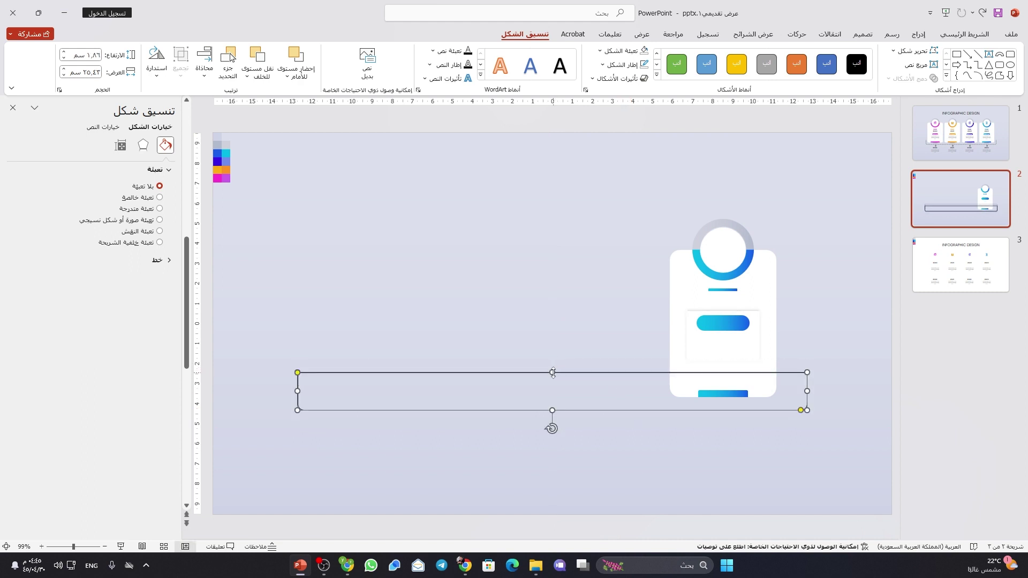
- Use Edit Points to open the rectangle's path and delete its top edge, leaving a U-shaped bracket
right_click(554, 374)
left_click(534, 183)
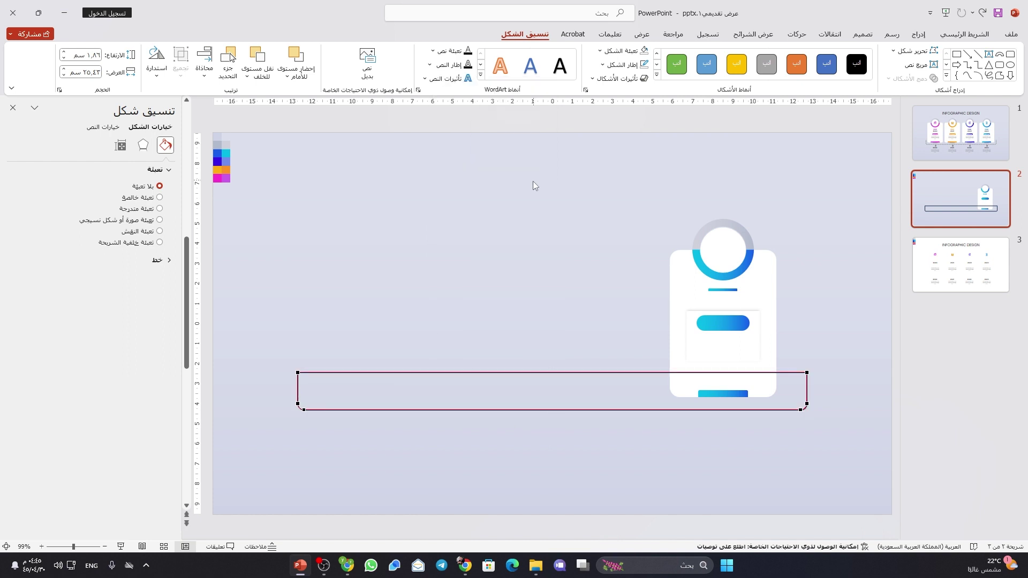
right_click(299, 374)
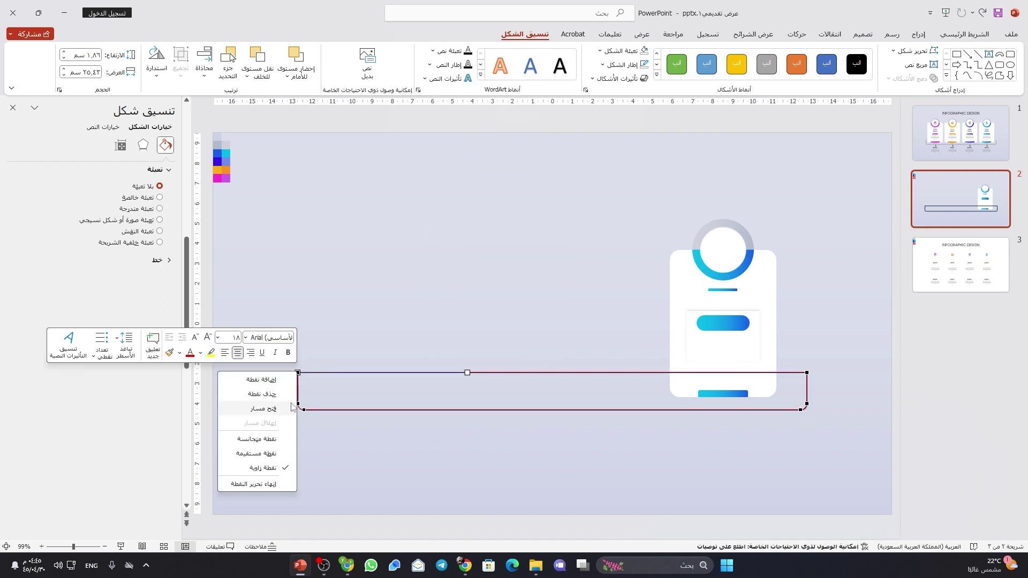
left_click(285, 407)
right_click(303, 370)
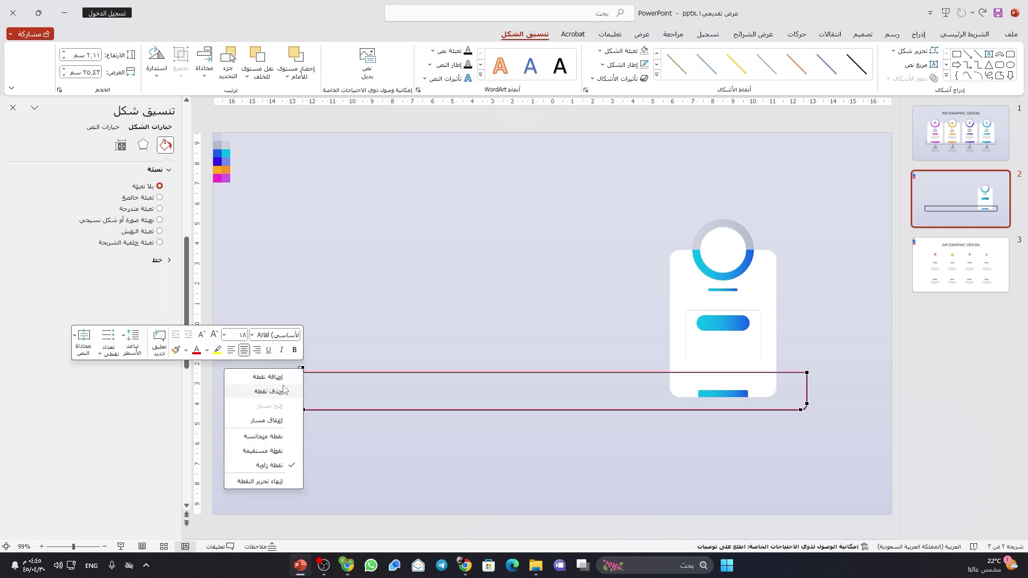
left_click(270, 392)
right_click(297, 373)
left_click(274, 395)
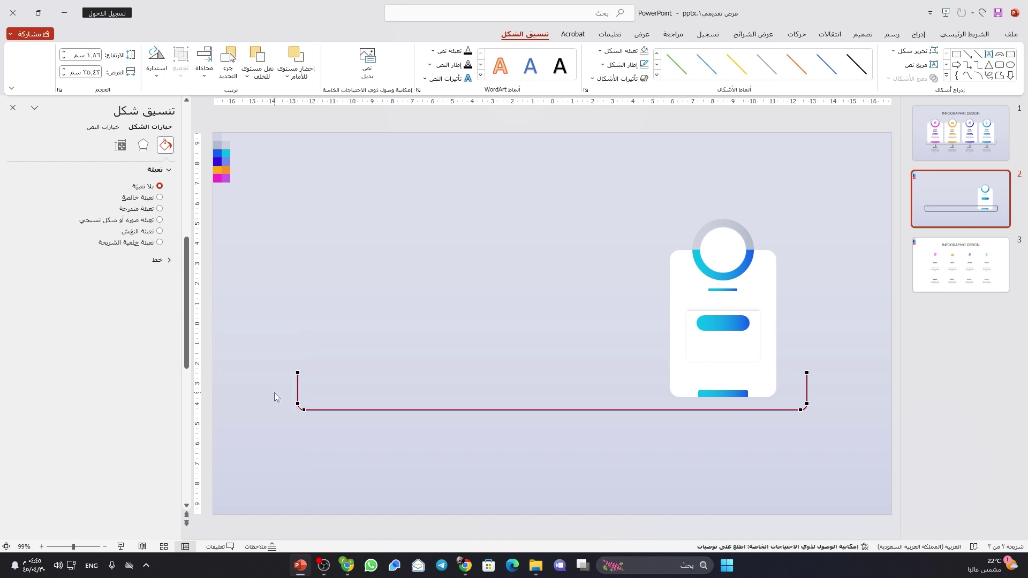
left_click(474, 366)
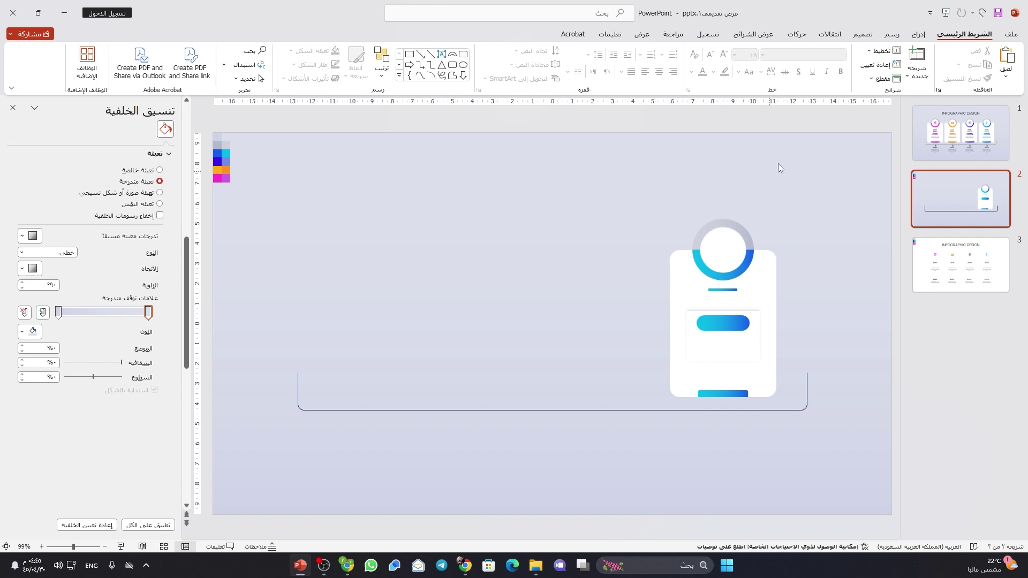
- Draw a short vertical tick line below the bracket and copy it further left
left_click(919, 34)
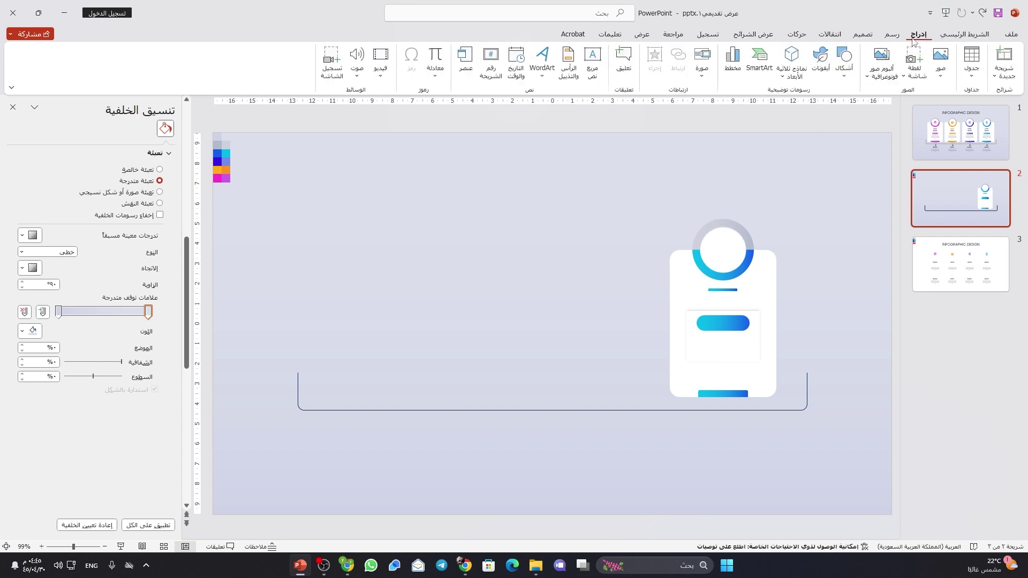
left_click(848, 65)
left_click(818, 105)
left_click(723, 422)
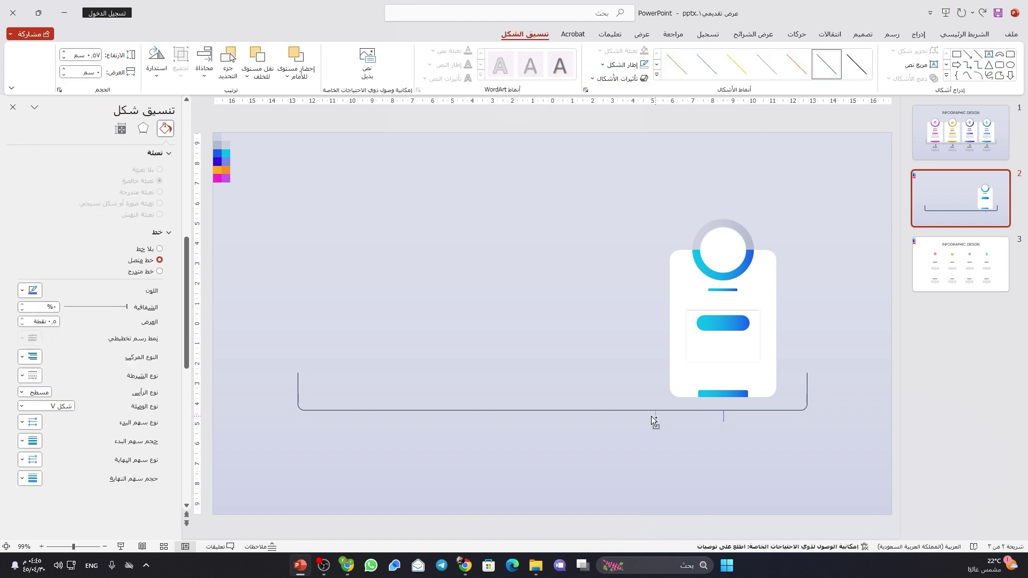
left_click_drag(602, 416, 552, 416)
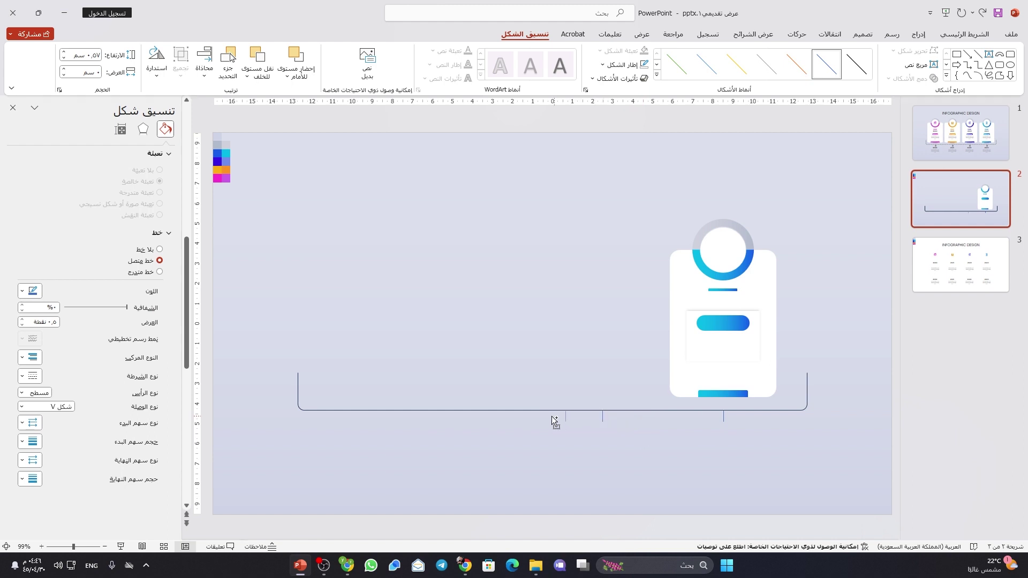
left_click_drag(479, 416, 480, 416)
- Select all four tick lines and distribute them horizontally along the bracket
left_click(374, 417)
left_click(374, 420)
left_click(379, 416)
left_click_drag(338, 448, 749, 410)
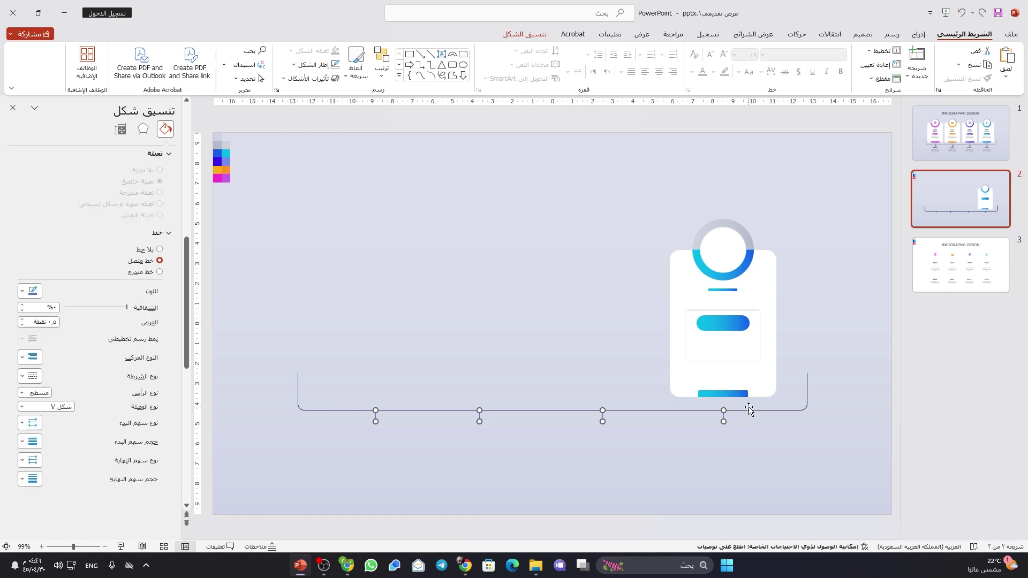
left_click(542, 36)
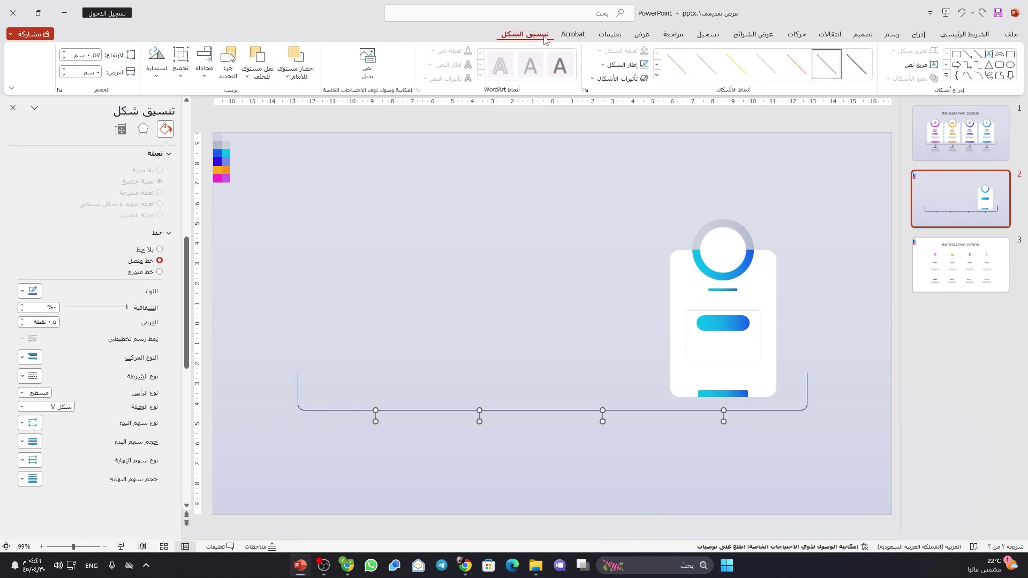
left_click(207, 71)
left_click(193, 186)
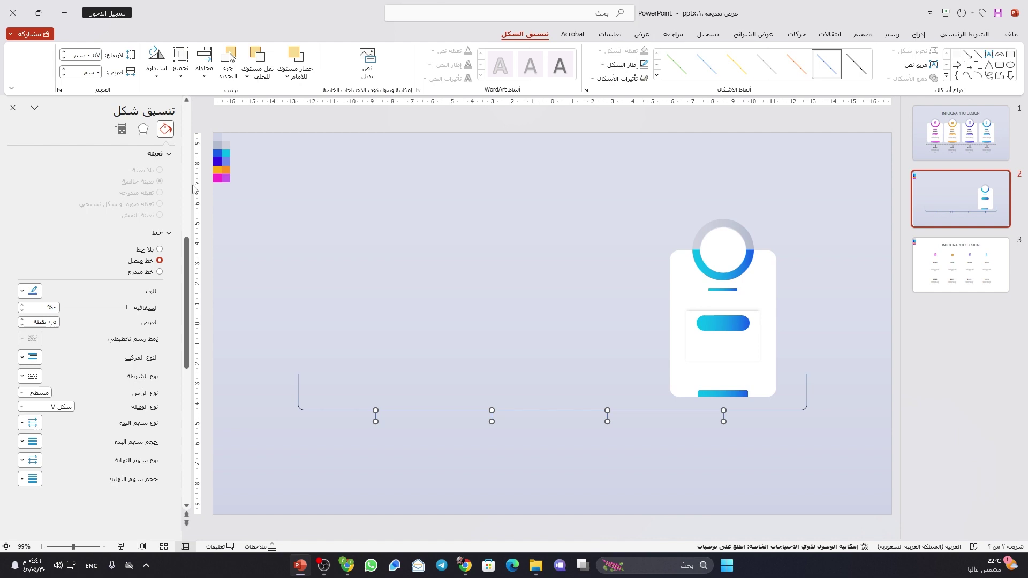
left_click(430, 349)
left_click(308, 405)
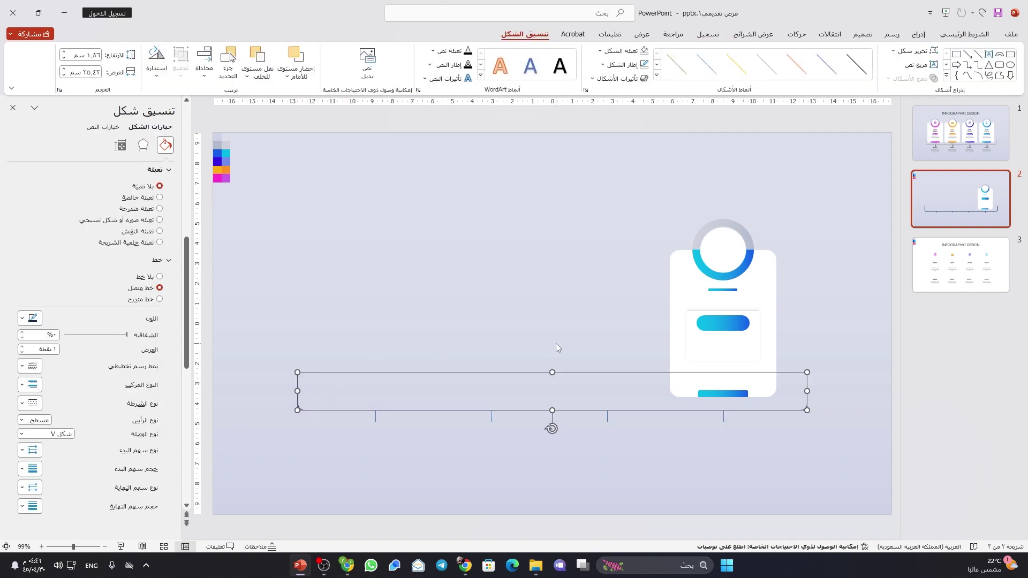
- Move all the card's pieces right over the rightmost tick and group them with Ctrl+G
left_click(677, 386)
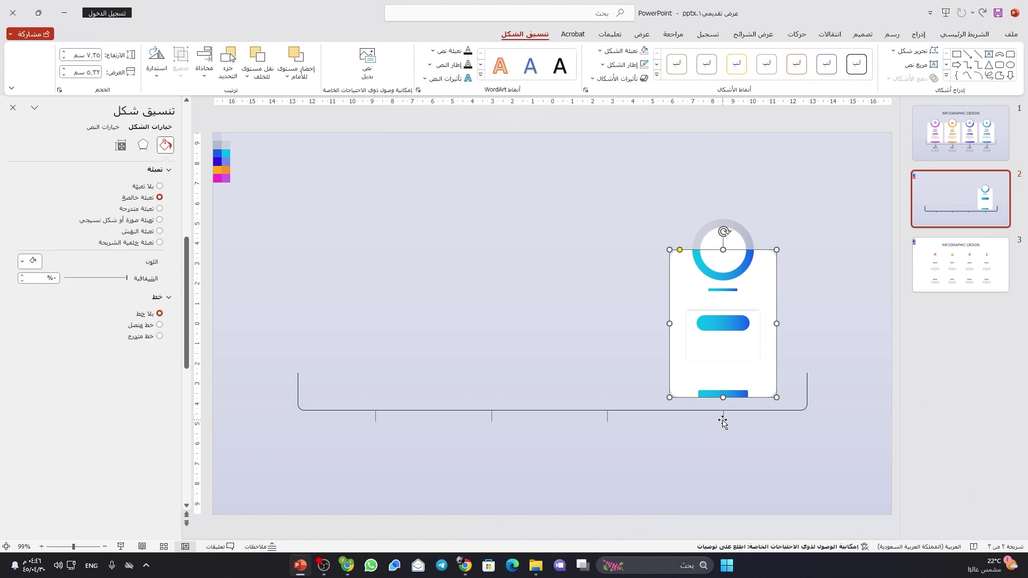
mouse_move(632, 450)
left_mouse_down()
mouse_move(807, 210)
mouse_move(812, 181)
left_mouse_up()
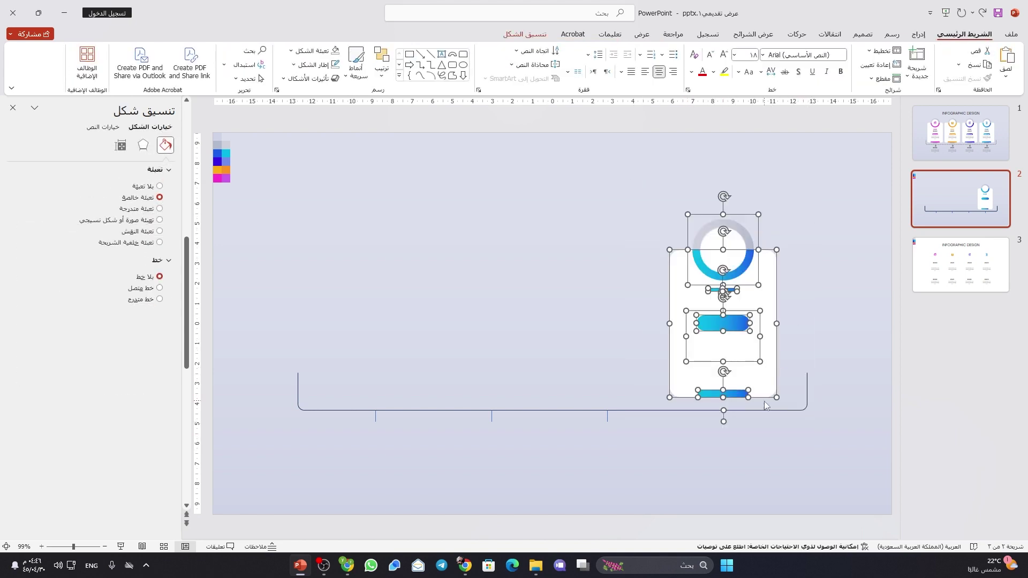
left_click_drag(762, 384, 782, 382)
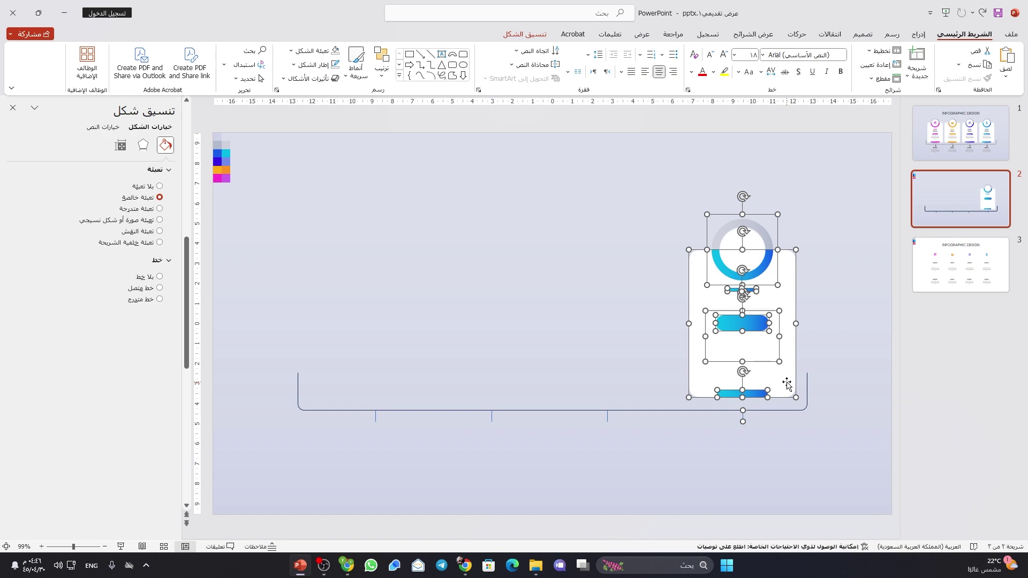
key("ctrl+g")
- Delete the three tick lines to the left of the card
left_click(699, 461)
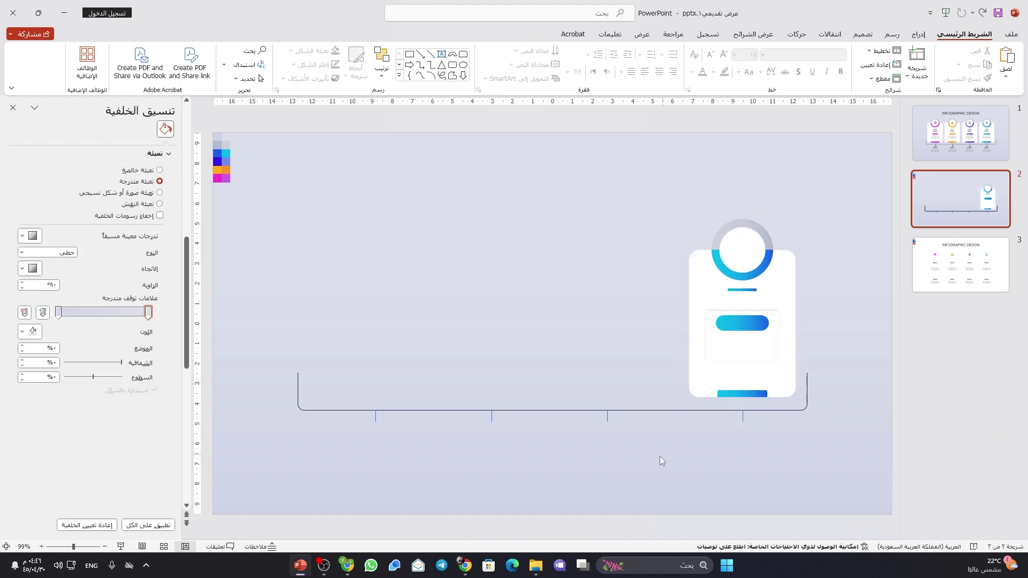
left_click_drag(652, 462, 368, 365)
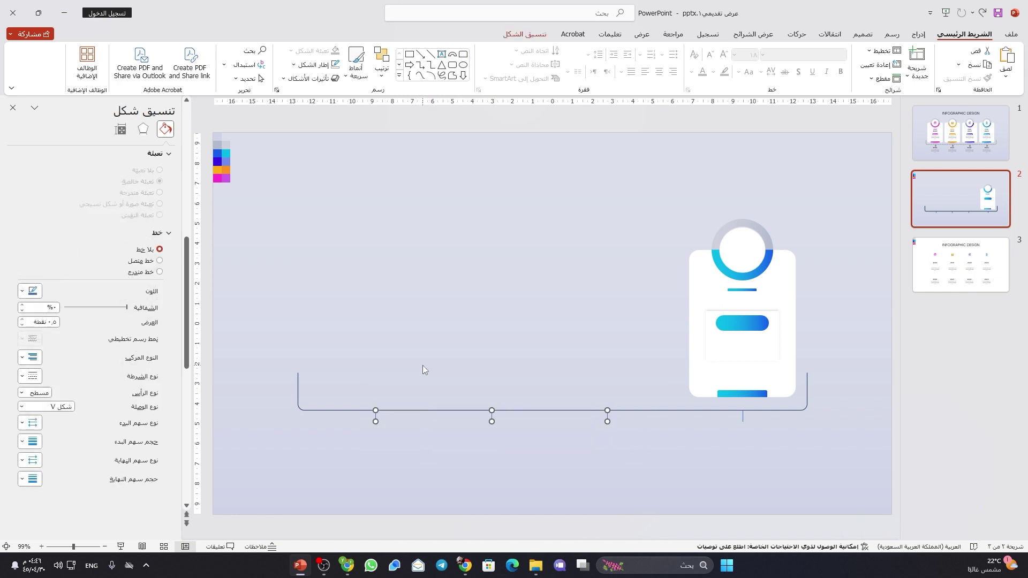
key("Delete")
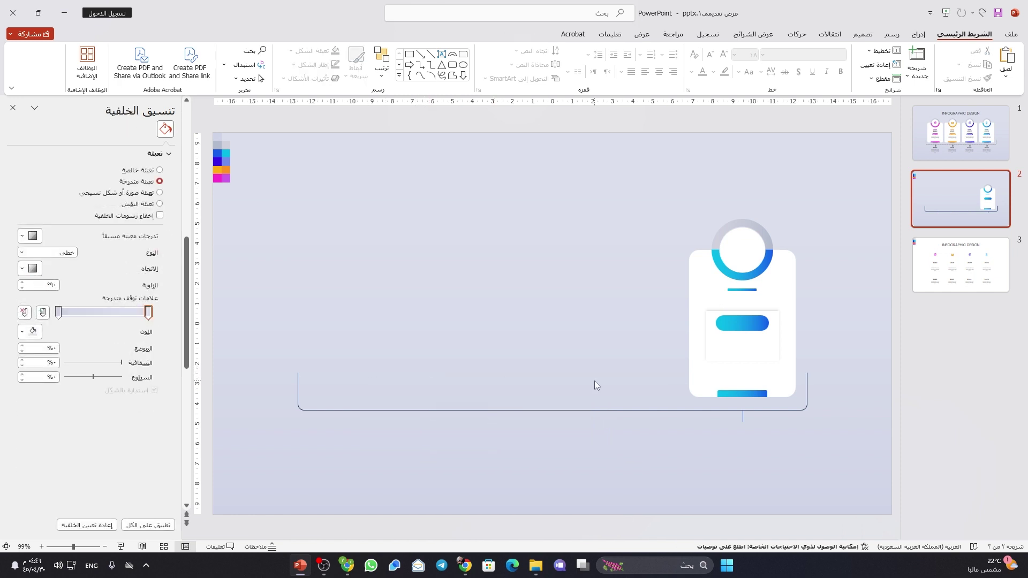
- Make the bracket outline dashed and change its colour
left_click(677, 411)
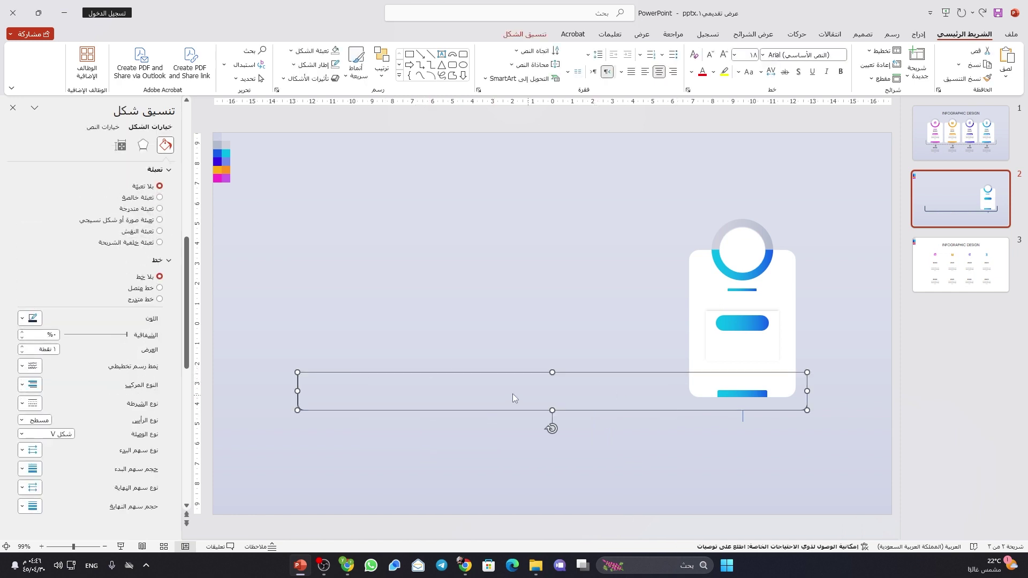
left_click(32, 404)
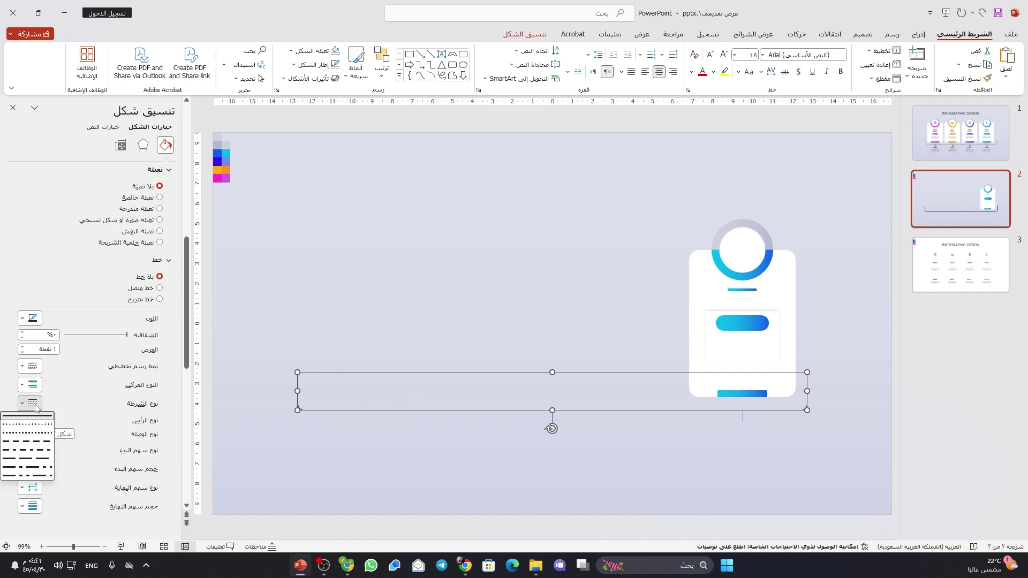
left_click(36, 443)
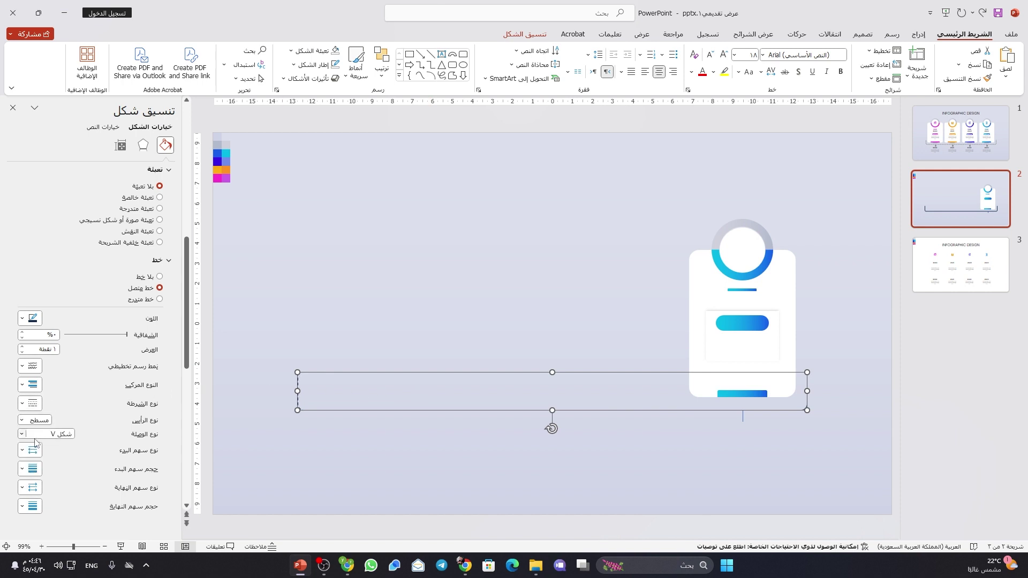
left_click(32, 318)
left_click(85, 388)
left_click(285, 330)
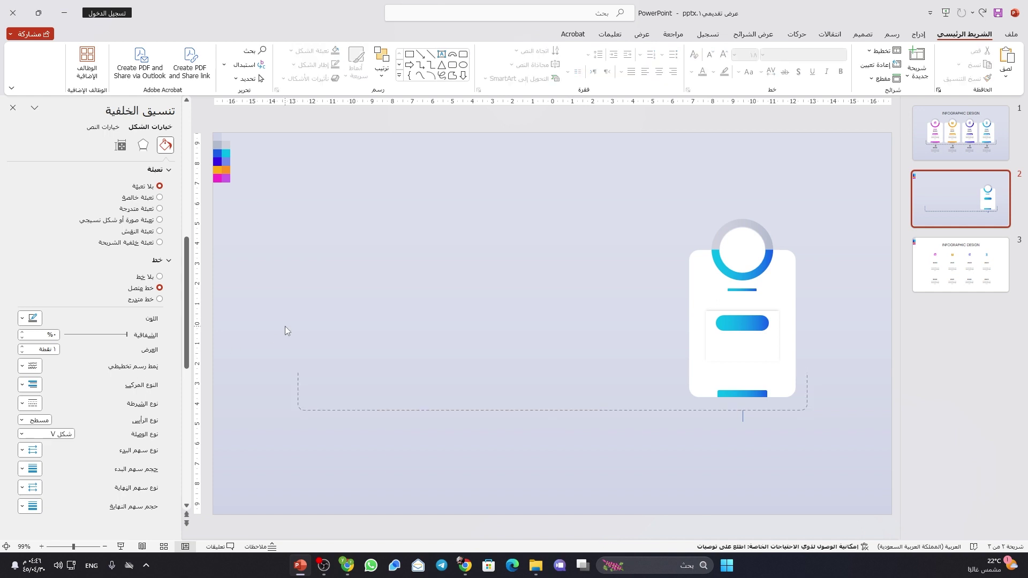
- Recolour the card's tick line and give it an oval dot end
left_click(743, 419)
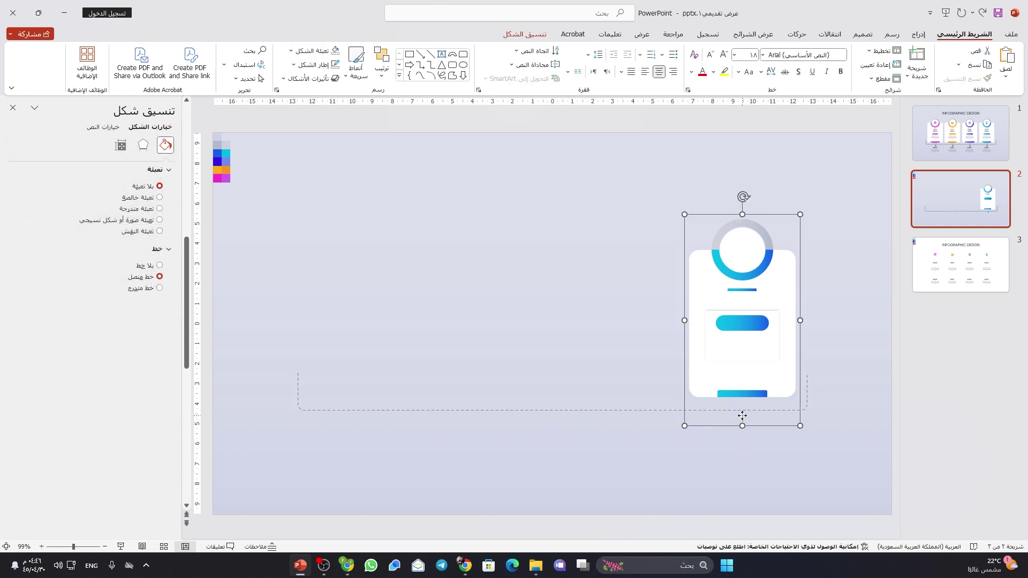
left_click(32, 290)
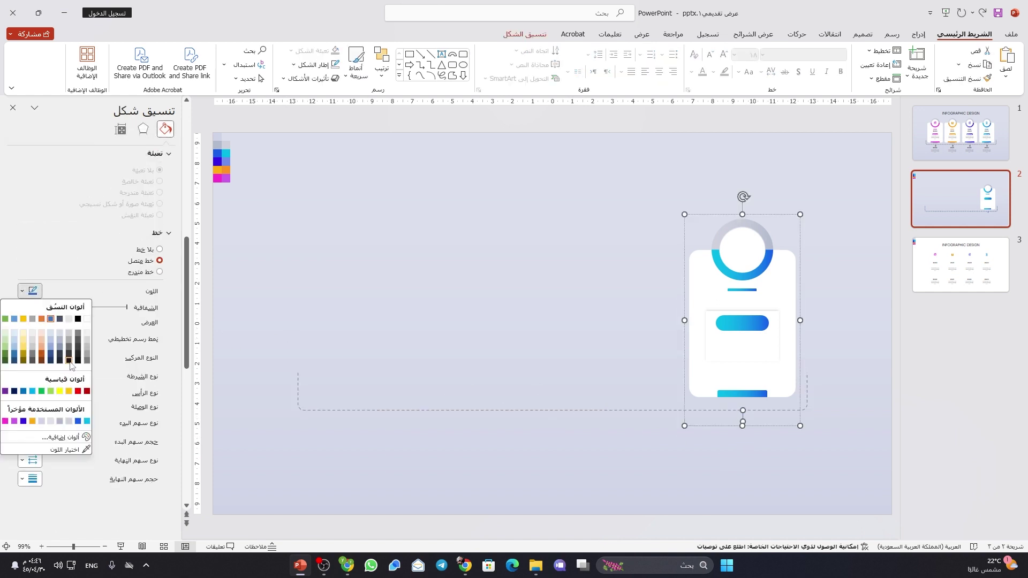
left_click(85, 362)
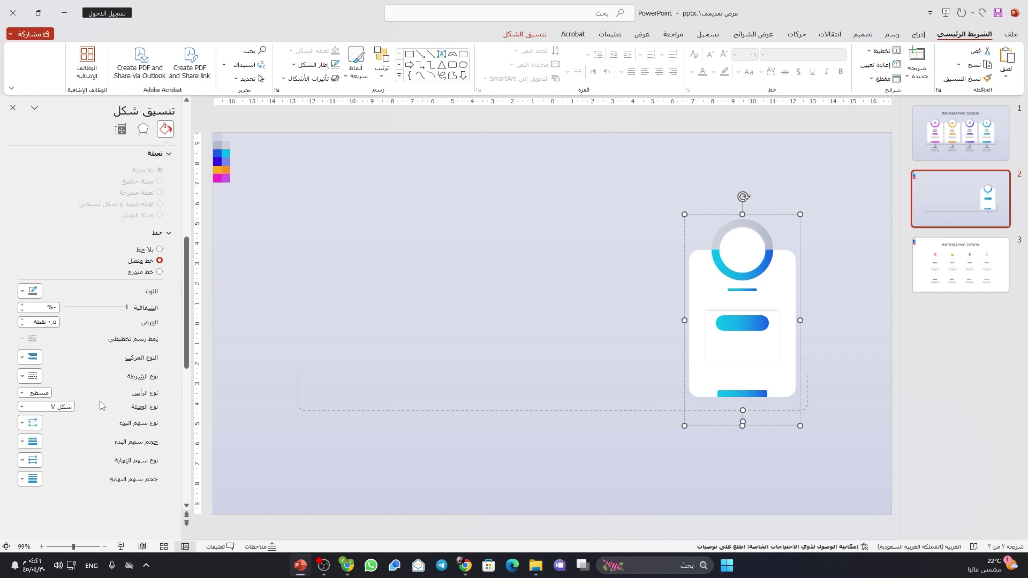
left_click(30, 376)
left_click(43, 419)
left_click(30, 460)
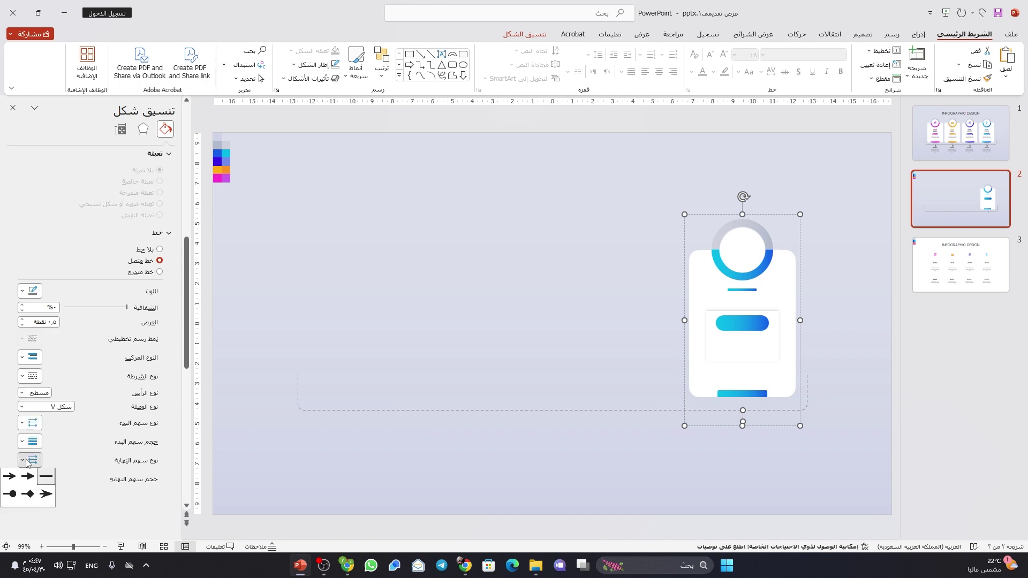
left_click(9, 494)
left_click(570, 486)
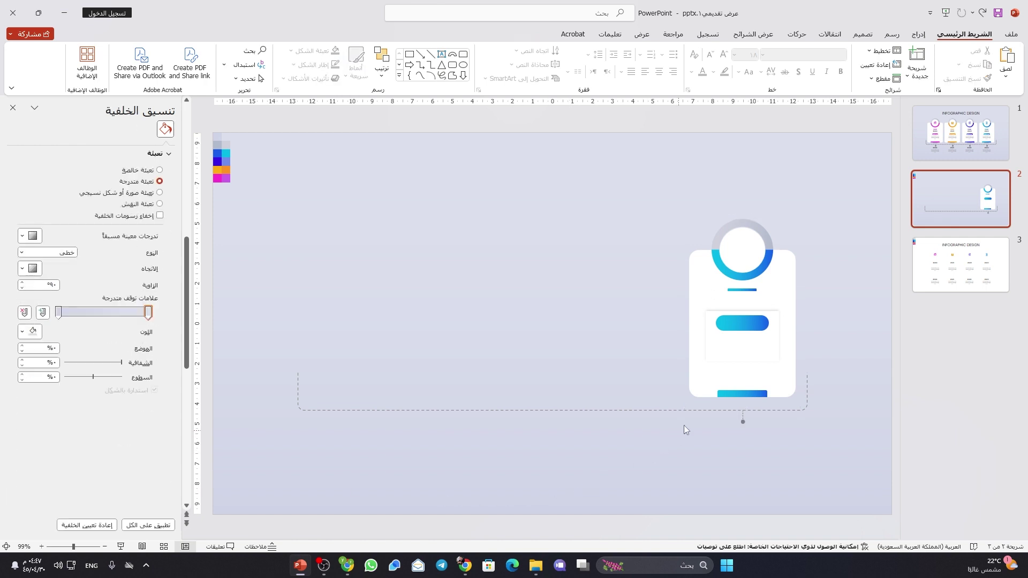
left_click(720, 381)
- Copy the card to make four along the bracket and distribute them horizontally
left_click_drag(757, 369, 406, 359)
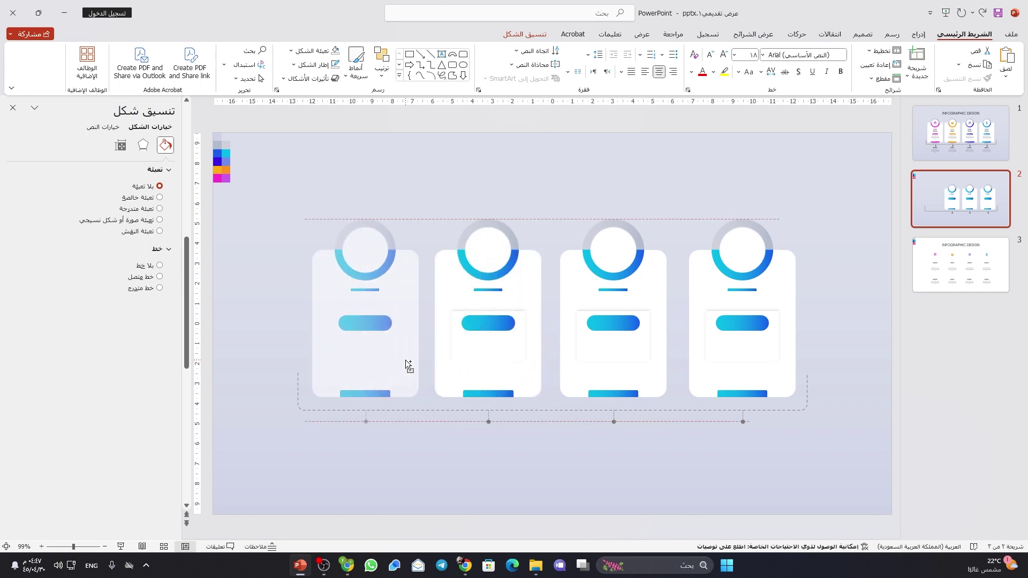
left_click_drag(406, 356, 402, 360)
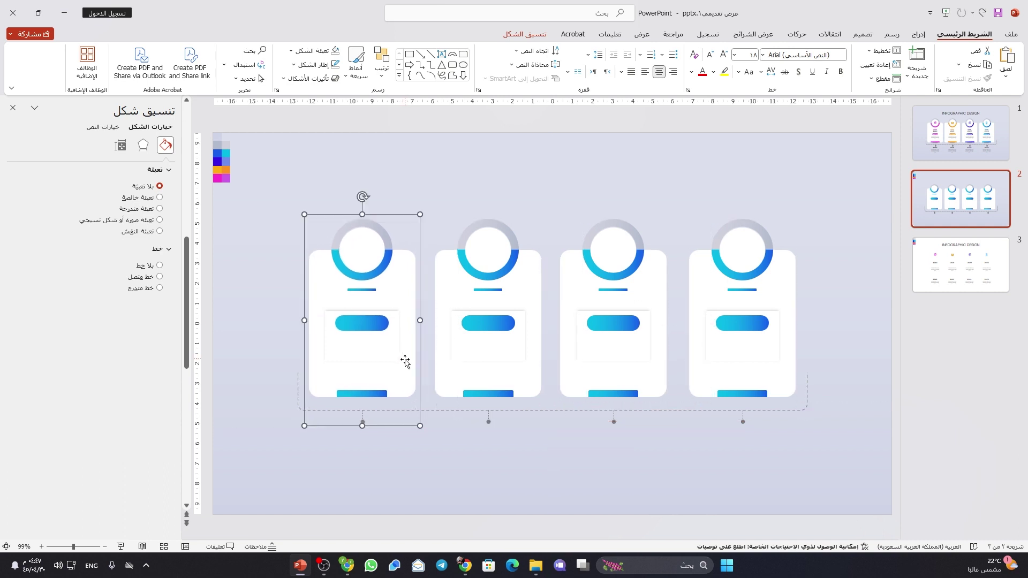
left_click(471, 374, "shift")
left_click(623, 373, "shift")
left_click(738, 373, "shift")
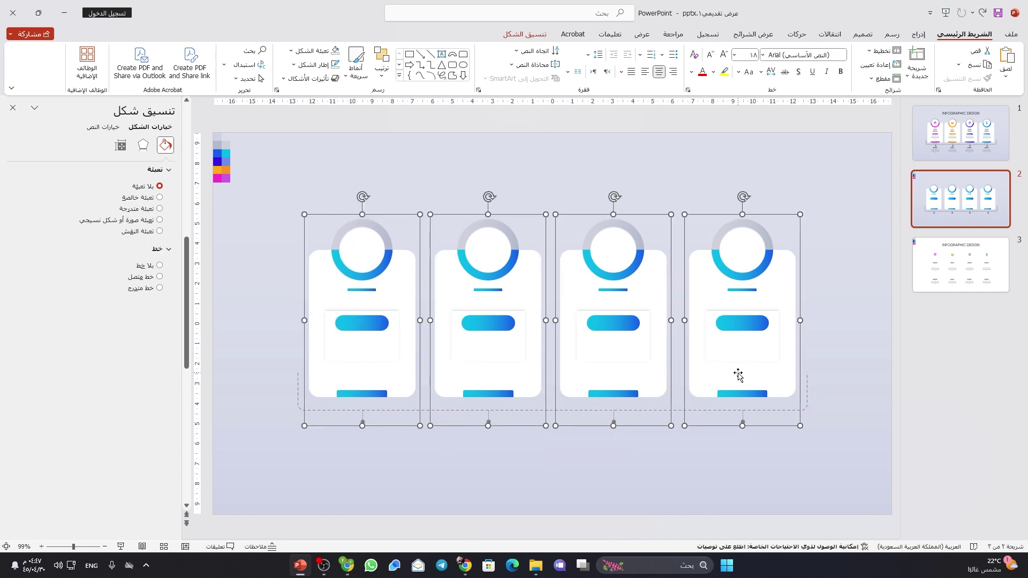
left_click(525, 34)
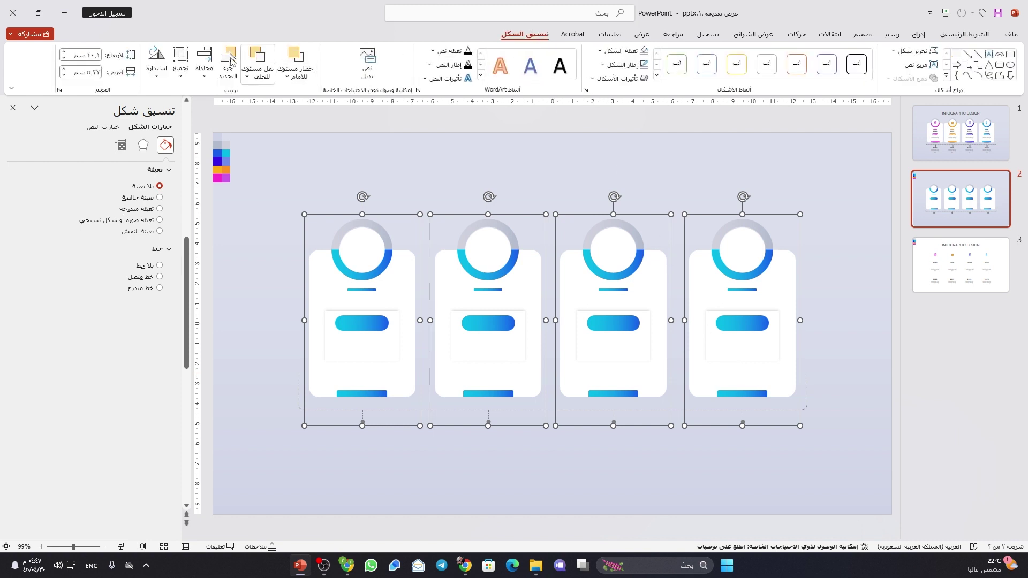
left_click(204, 64)
left_click(182, 182)
left_click(374, 178)
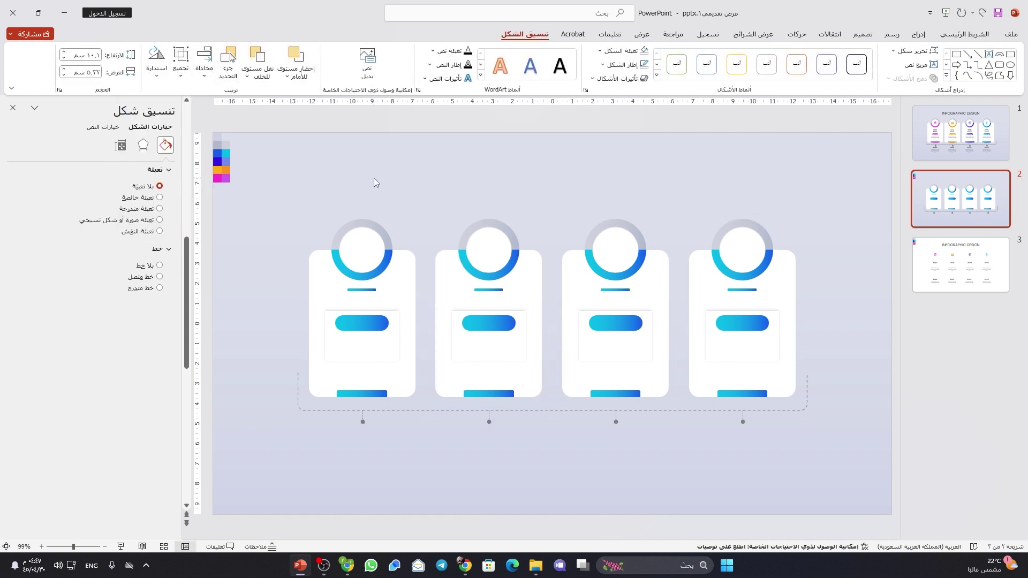
- Group the four cards and the dashed bracket together
left_click(720, 266)
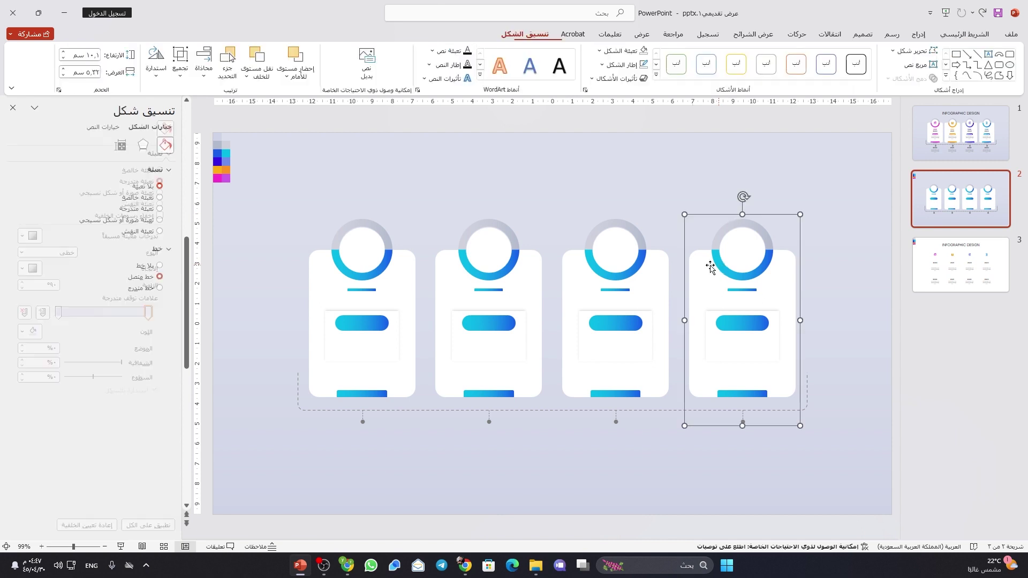
left_click(613, 267, "shift")
left_click(520, 274, "shift")
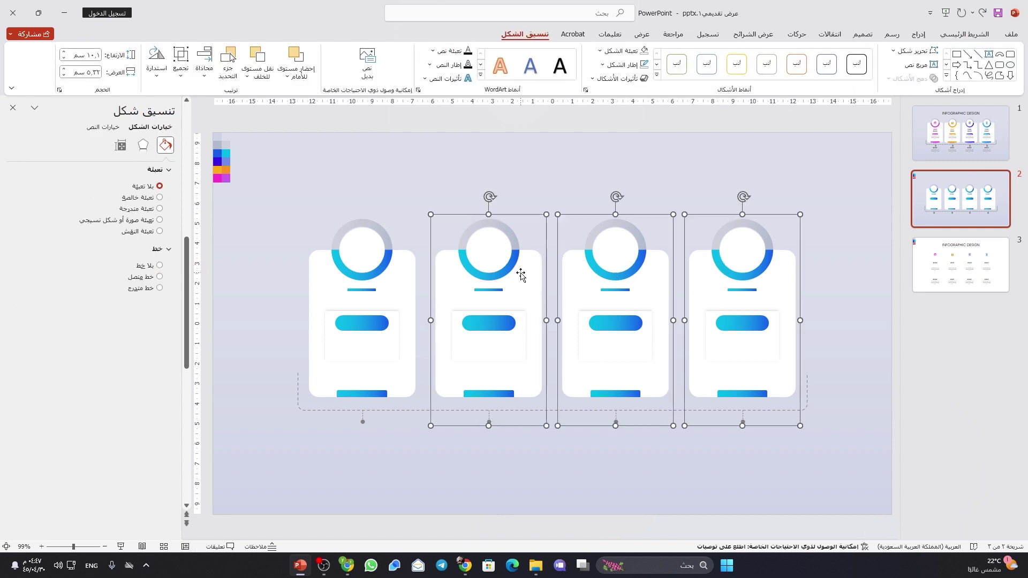
left_click(385, 259, "shift")
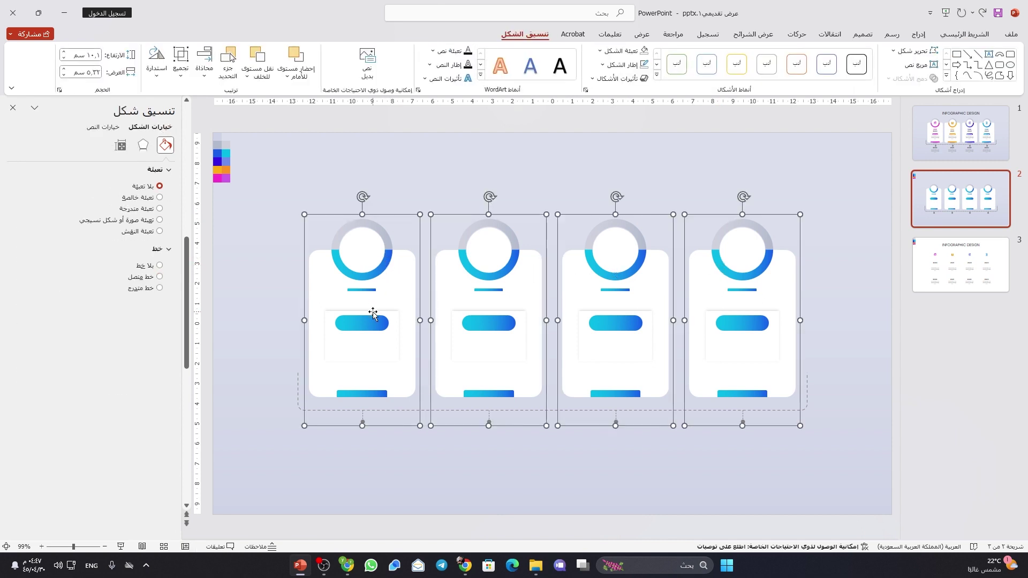
left_click(299, 384, "shift")
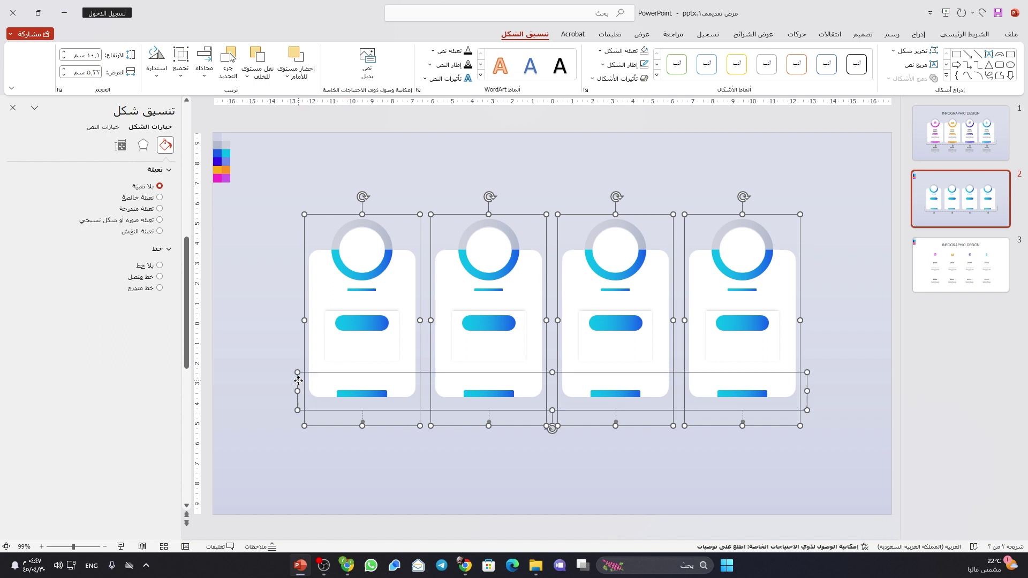
key("ctrl+g")
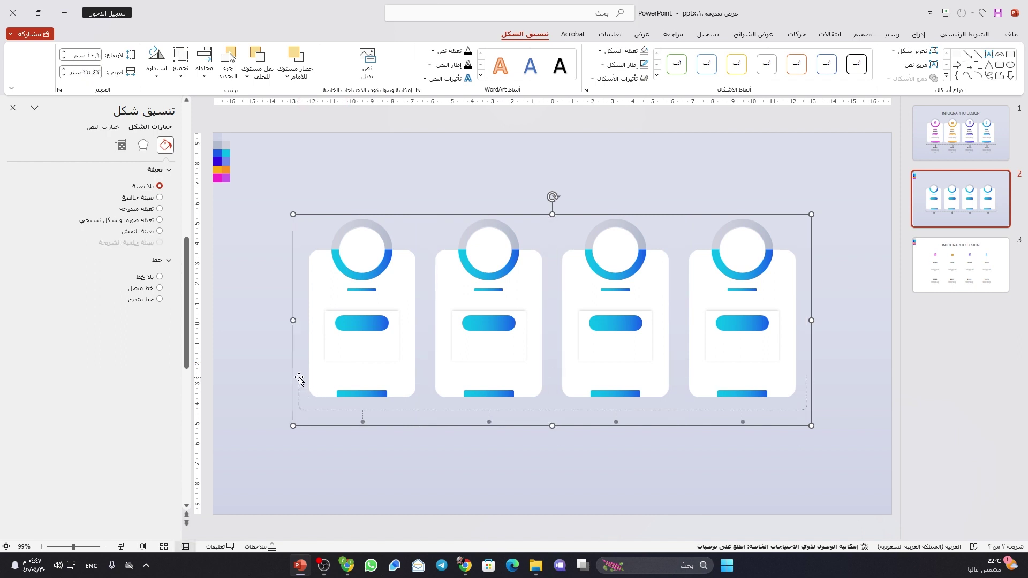
- Align the group to the slide's vertical middle, then ungroup it again
left_click(204, 63)
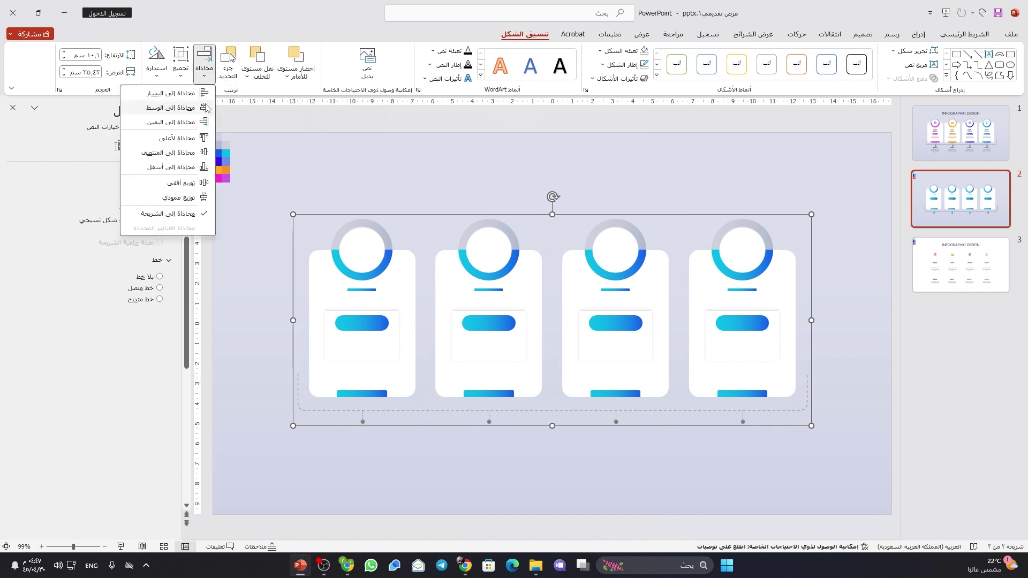
left_click(316, 160)
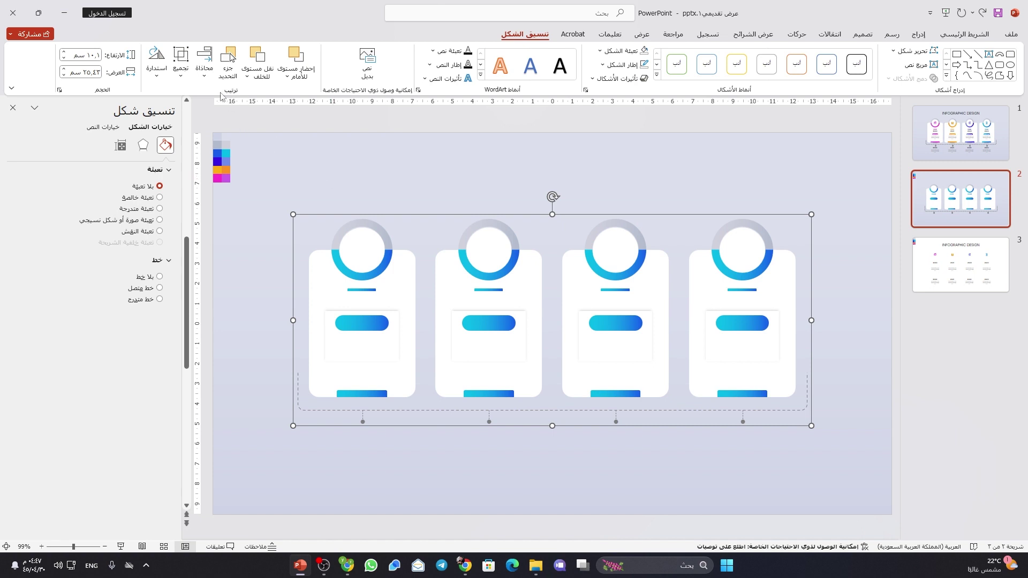
left_click(204, 62)
left_click(201, 153)
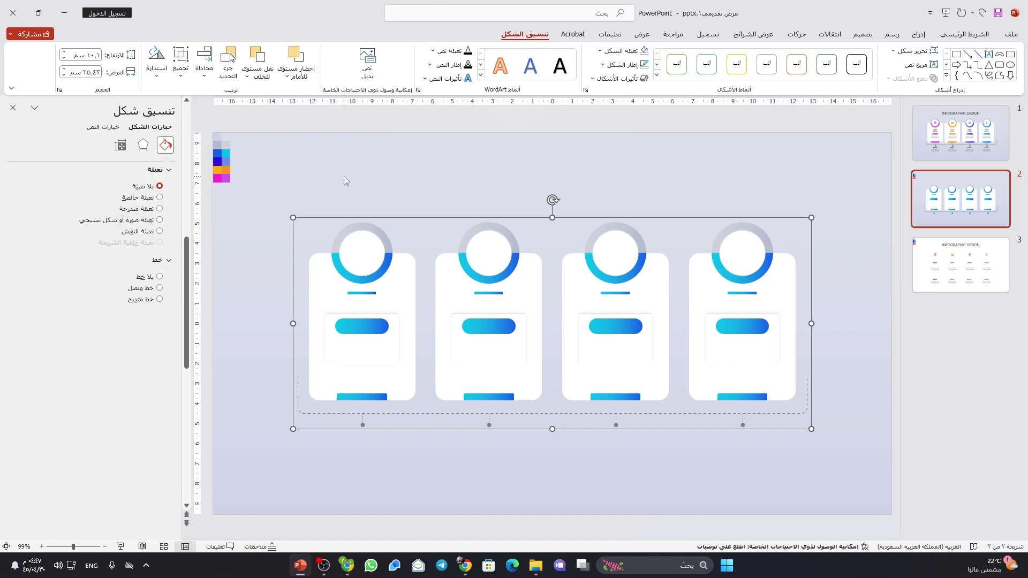
key("ctrl+shift+g")
left_click(407, 185)
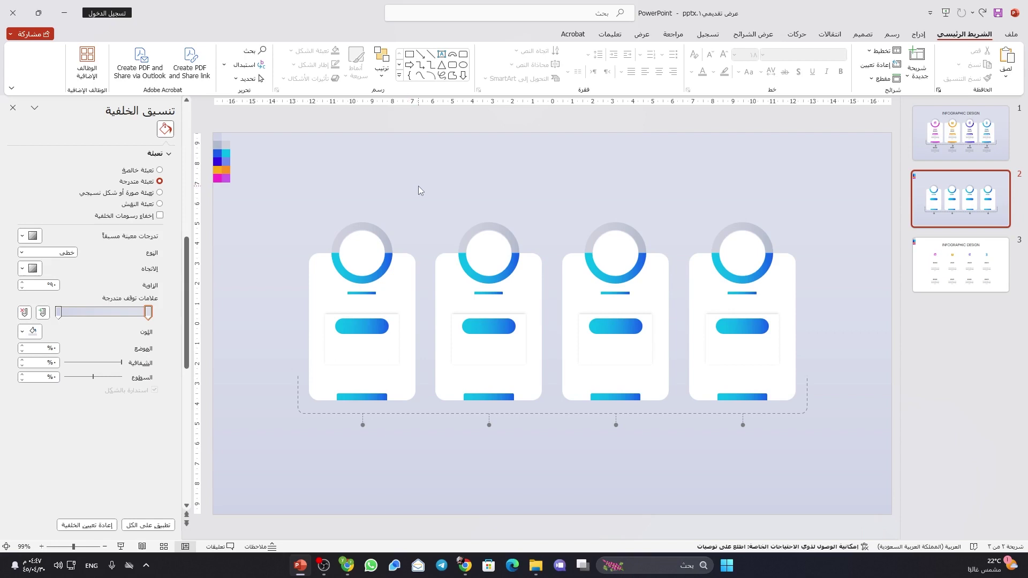
- Select the third card's gradient ring, small bar, pill and bottom bar
left_click(631, 271)
left_click(616, 276)
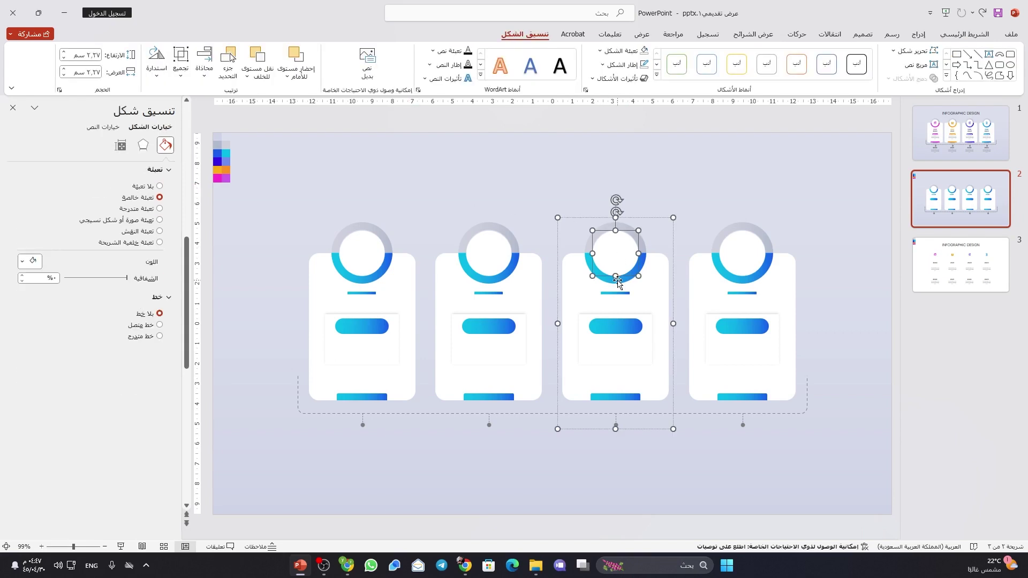
left_click(618, 283)
left_click(625, 293, "shift")
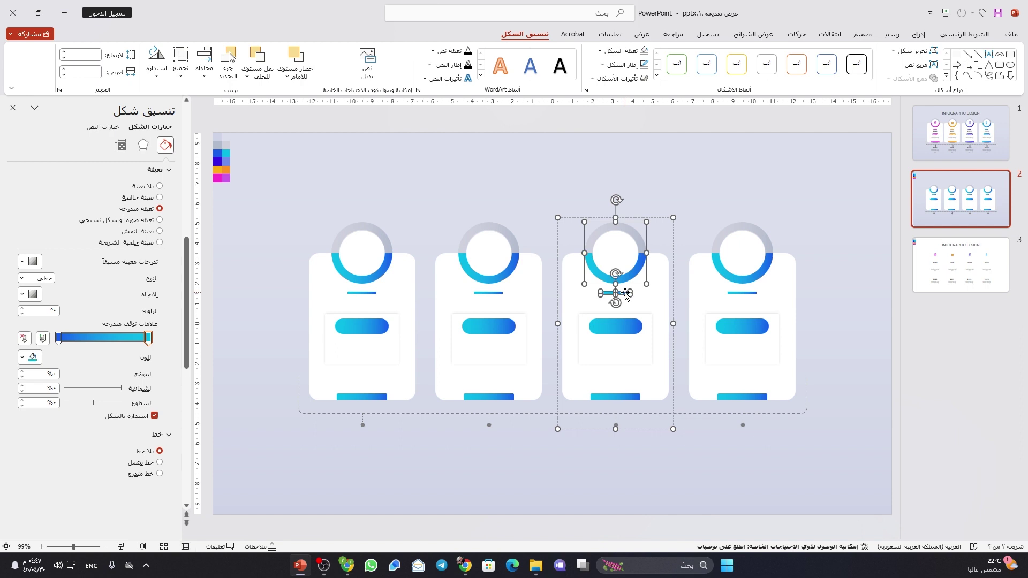
left_click(625, 326, "shift")
left_click(622, 397, "shift")
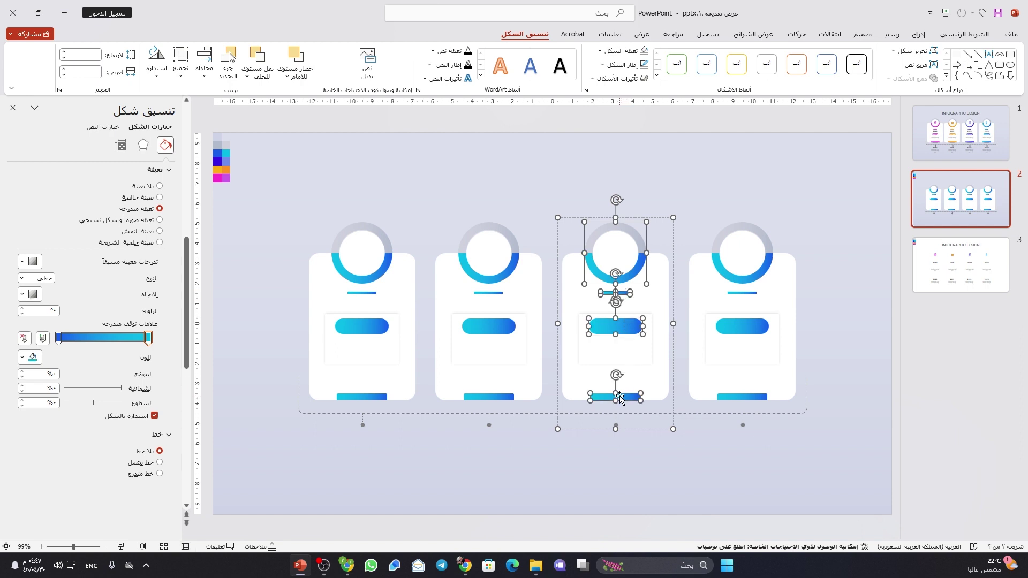
- Set the gradient's left stop to dark indigo using the eyedropper
left_click(59, 337)
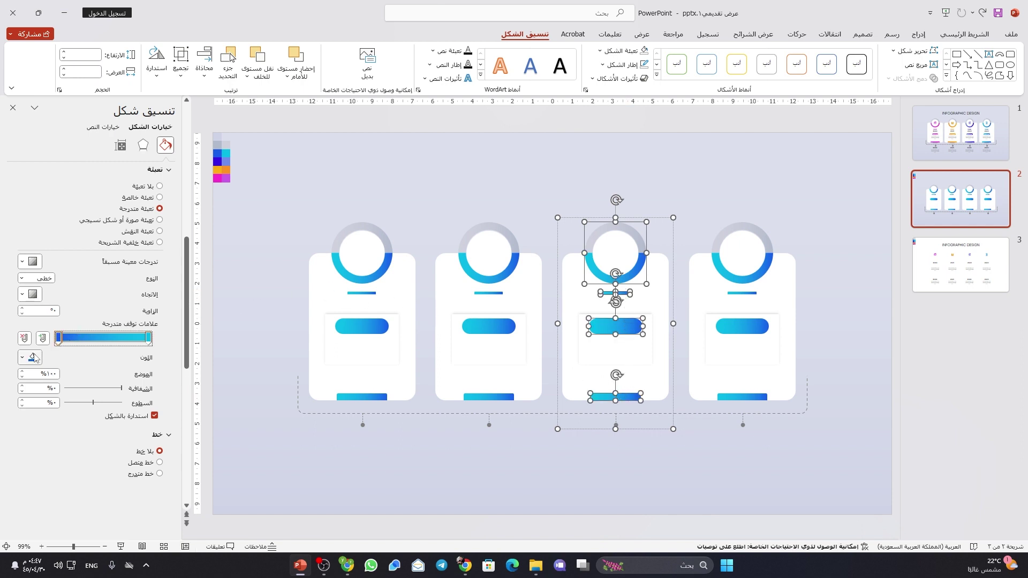
left_click(27, 358)
left_click(83, 516)
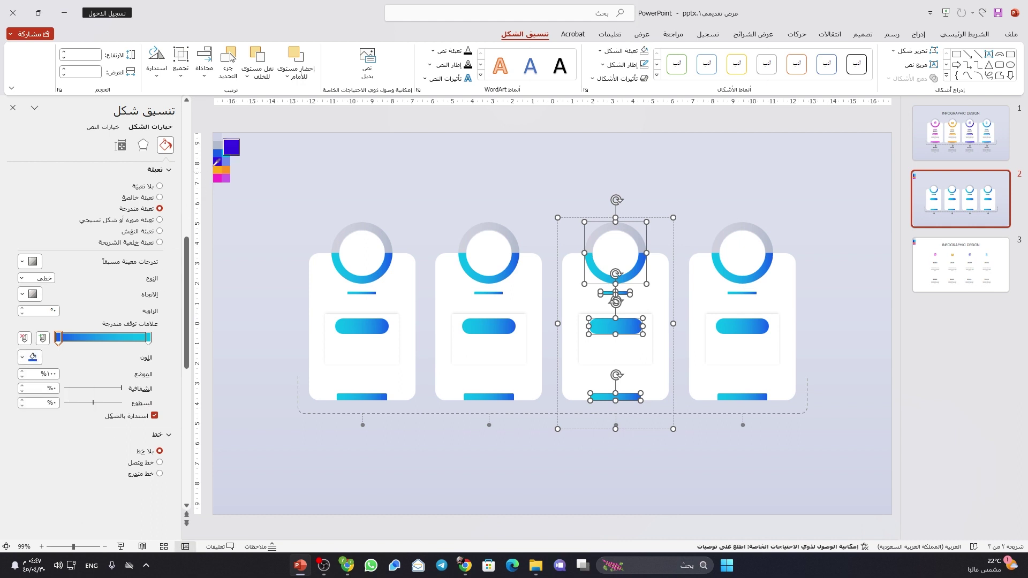
left_click(217, 161)
- Set the gradient's right stop to periwinkle using the eyedropper
left_click(148, 337)
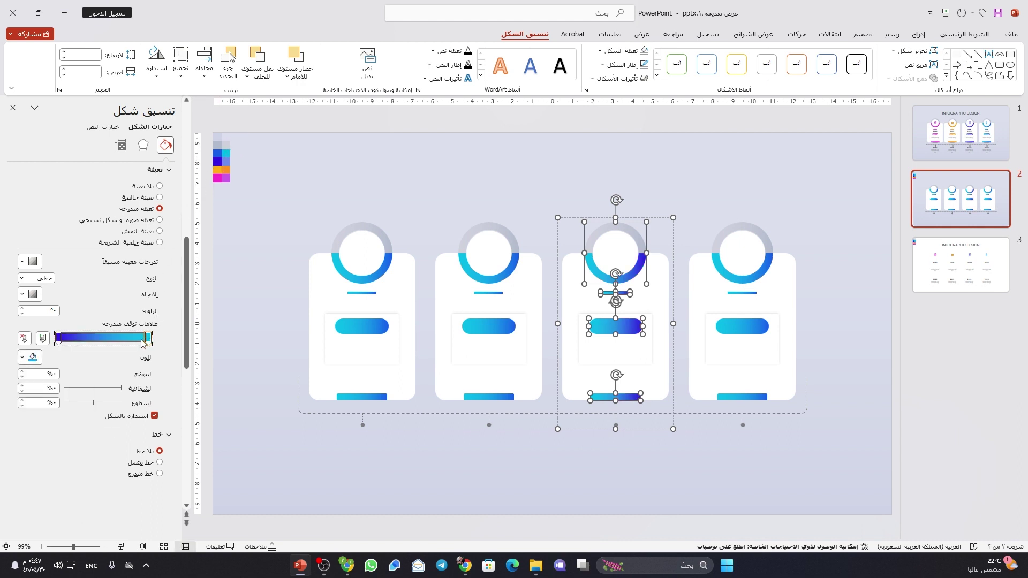
left_click(28, 357)
left_click(75, 515)
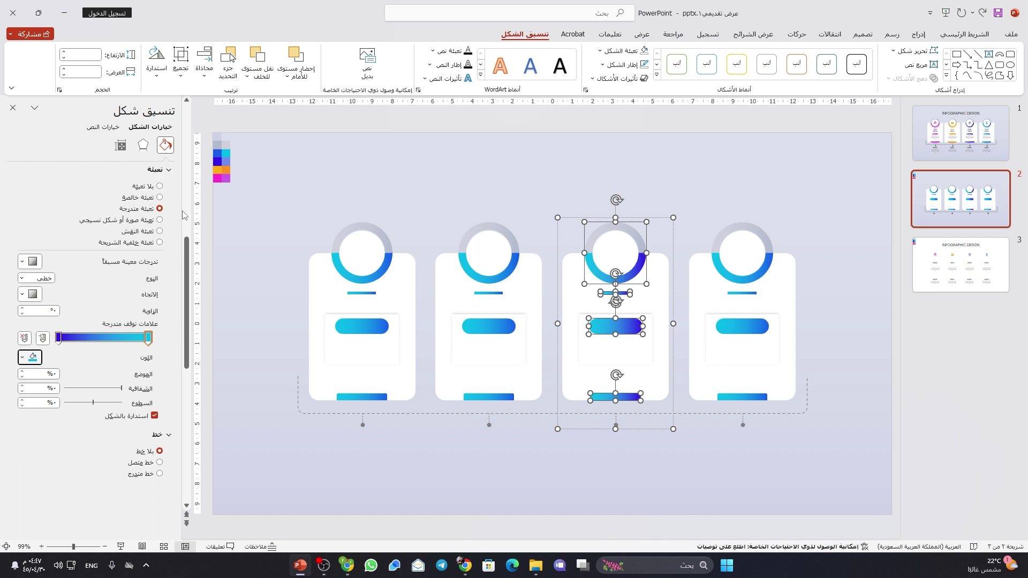
left_click(227, 161)
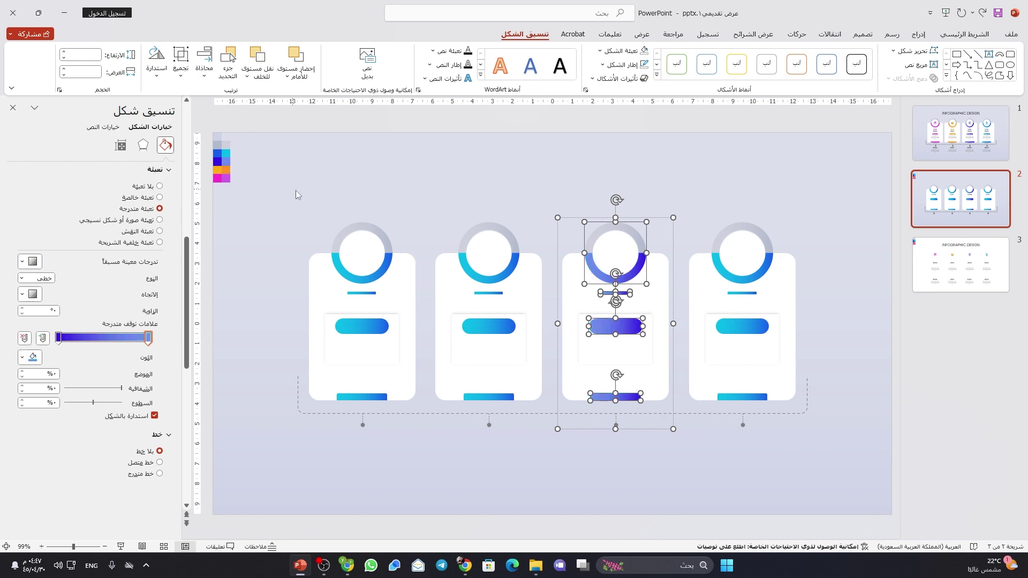
left_click(486, 280)
- Make both gradient stops of the second card's ring, line, pill and bottom bar orange
left_click(489, 294, "shift")
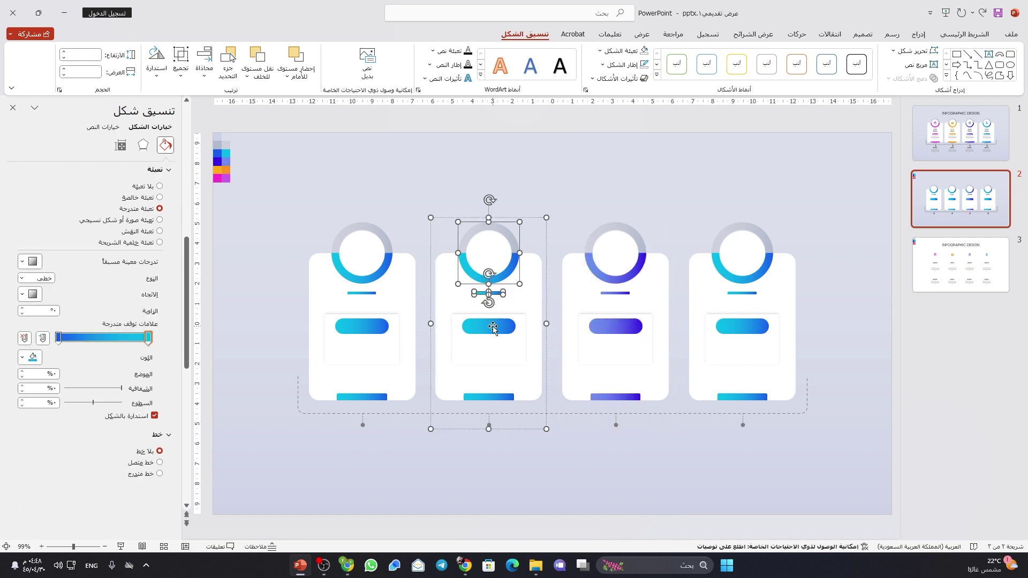
left_click(493, 328, "shift")
left_click(489, 395, "shift")
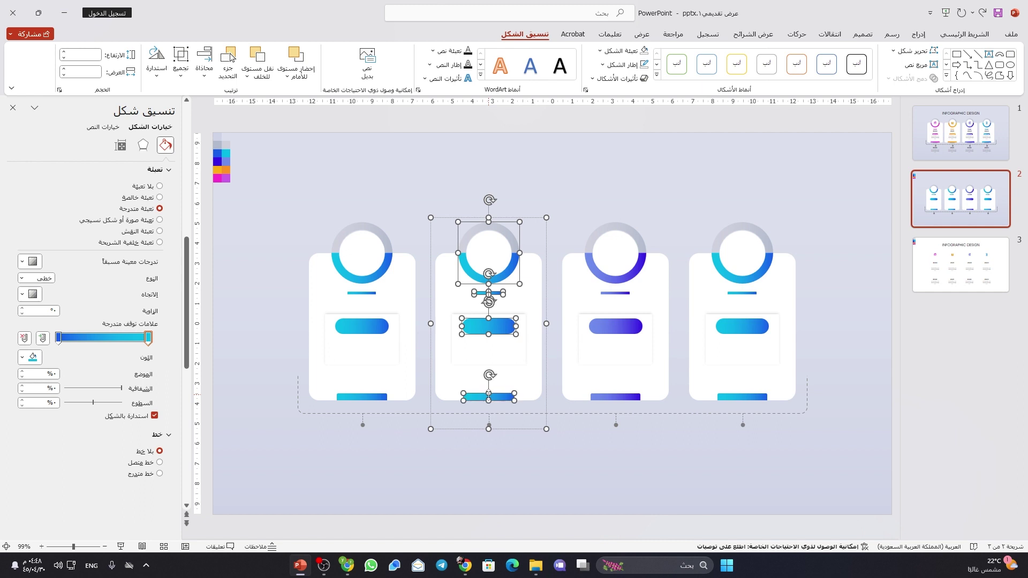
left_click(58, 337)
left_click(27, 357)
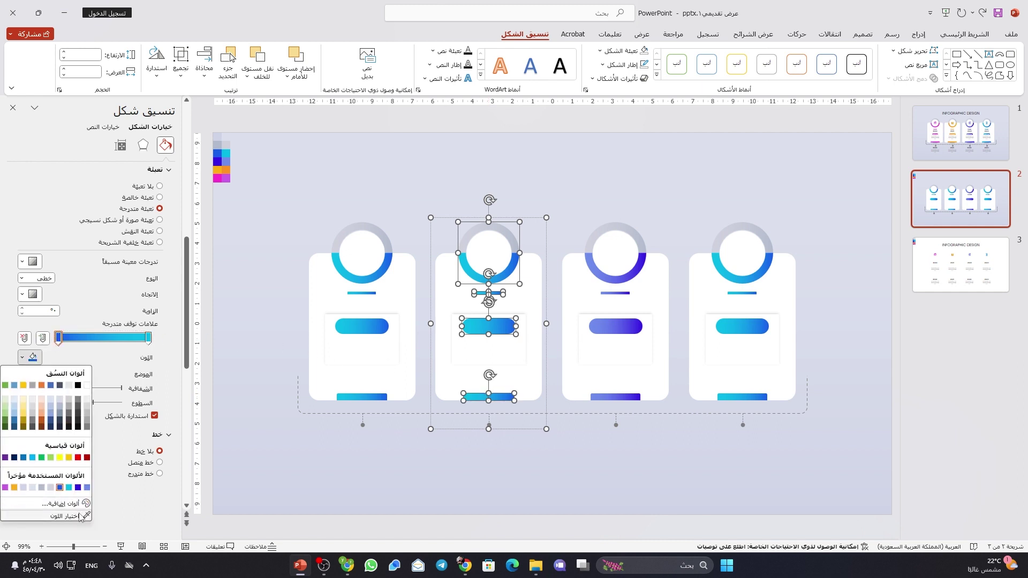
left_click(80, 515)
left_click(219, 170)
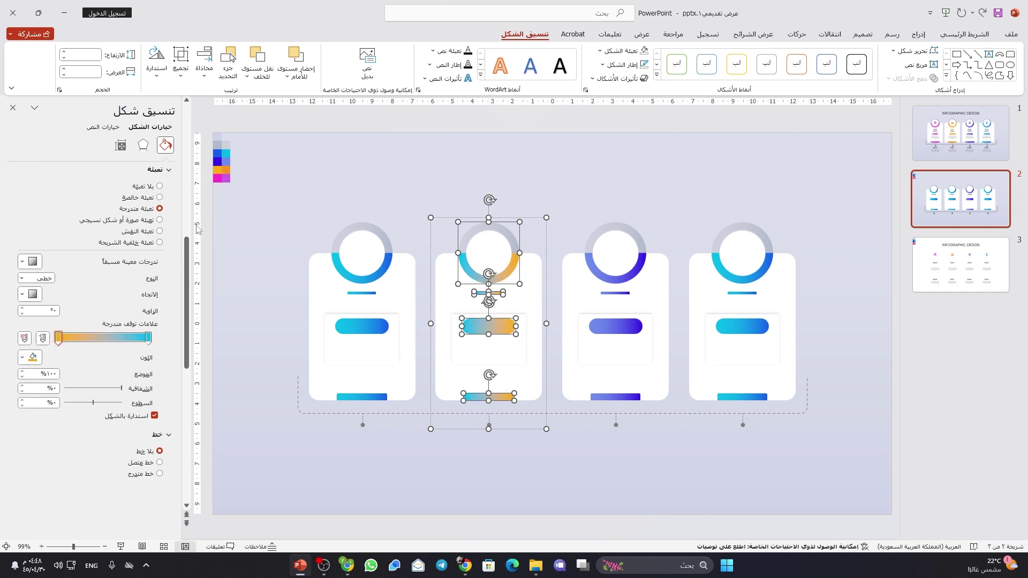
left_click(148, 337)
left_click(27, 357)
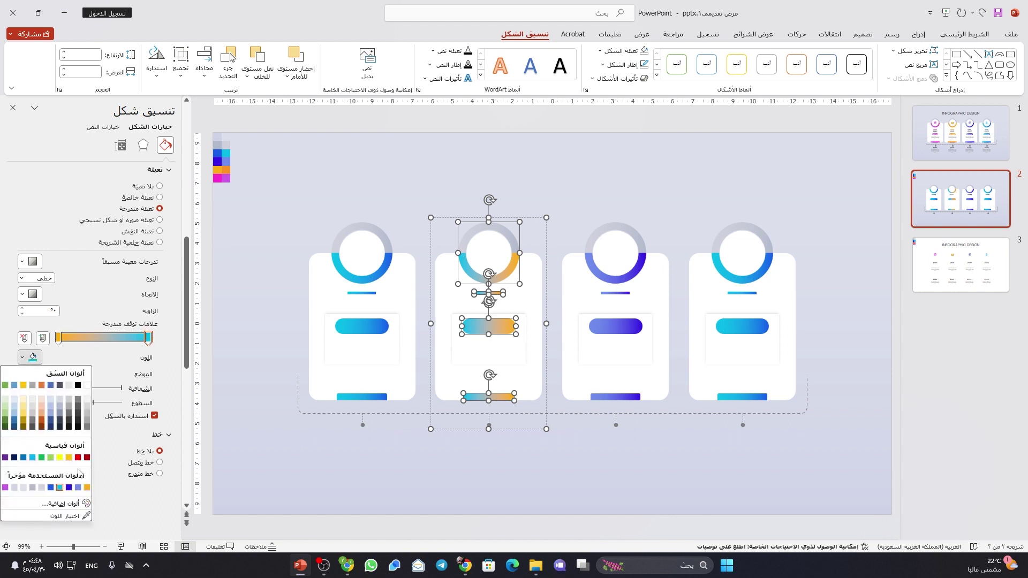
left_click(80, 517)
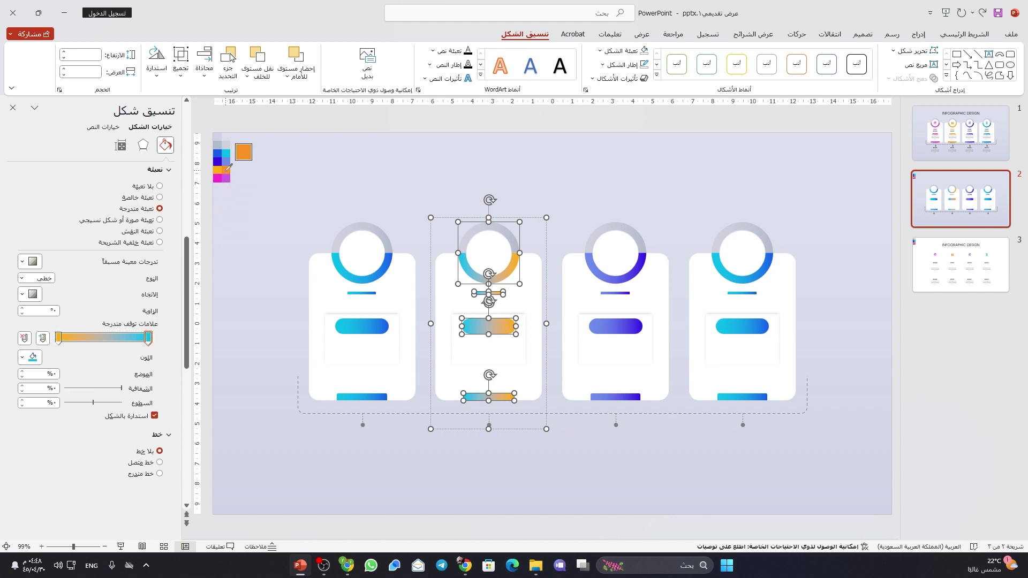
left_click(220, 171)
- Select the first card's ring, small line, pill and bottom bar
left_click(359, 281)
left_click(359, 281)
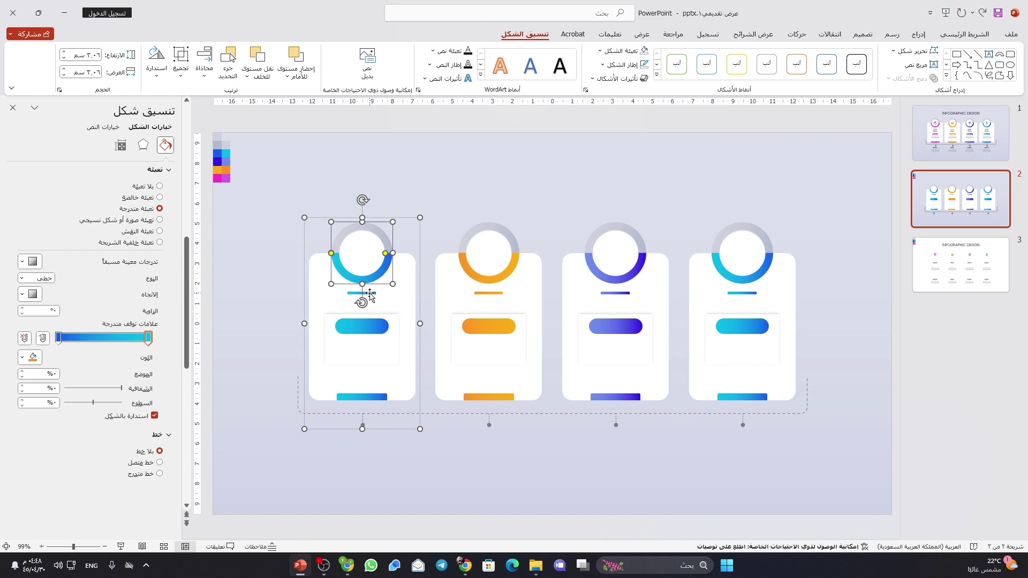
left_click(362, 293, "shift")
left_click(362, 326, "shift")
left_click(362, 397, "shift")
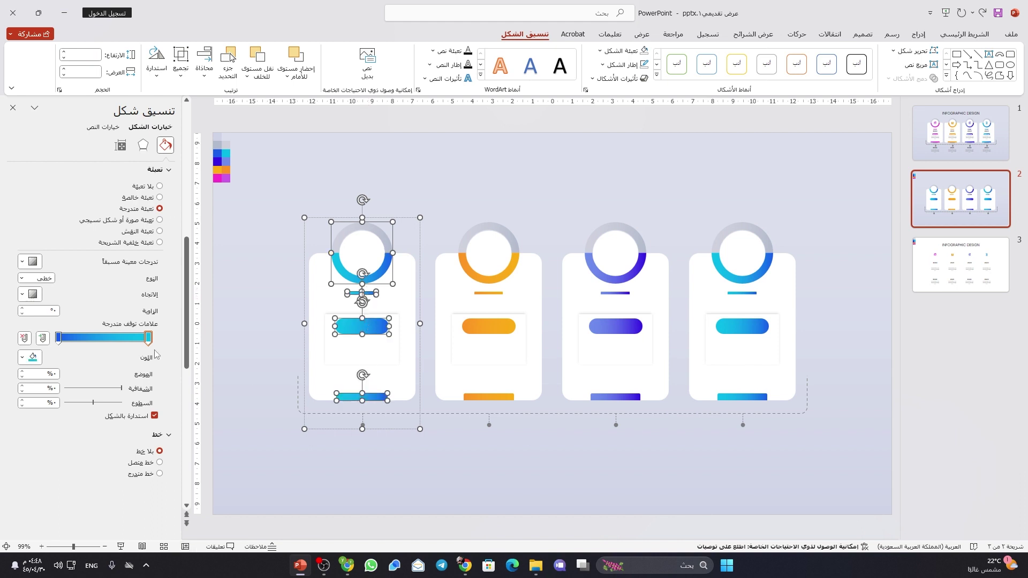
- Set both gradient stops of the first card's shapes to magenta
left_click(58, 337)
left_click(33, 357)
key("Escape")
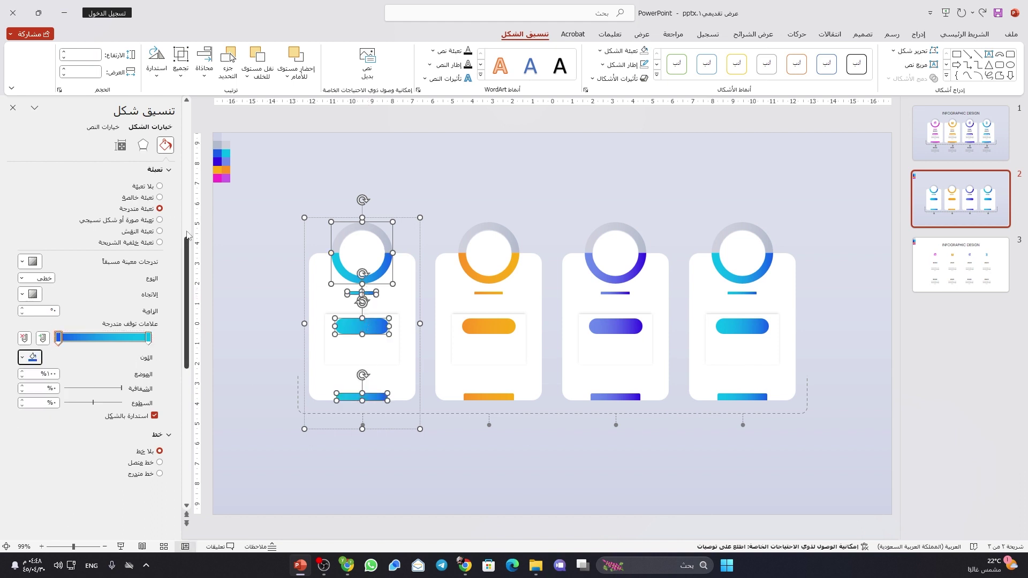
left_click(219, 177)
left_click(148, 337)
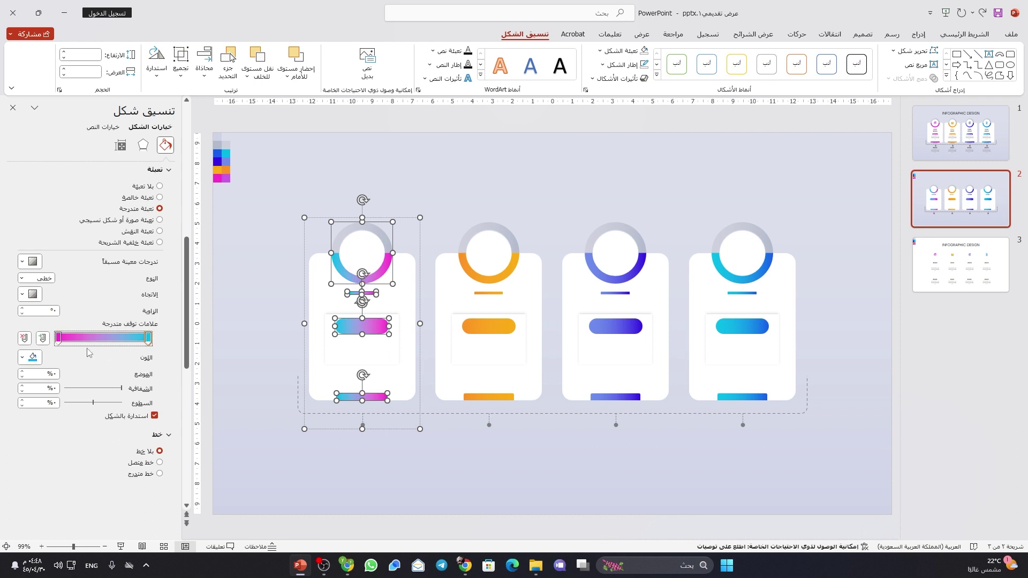
left_click(32, 357)
left_click(74, 520)
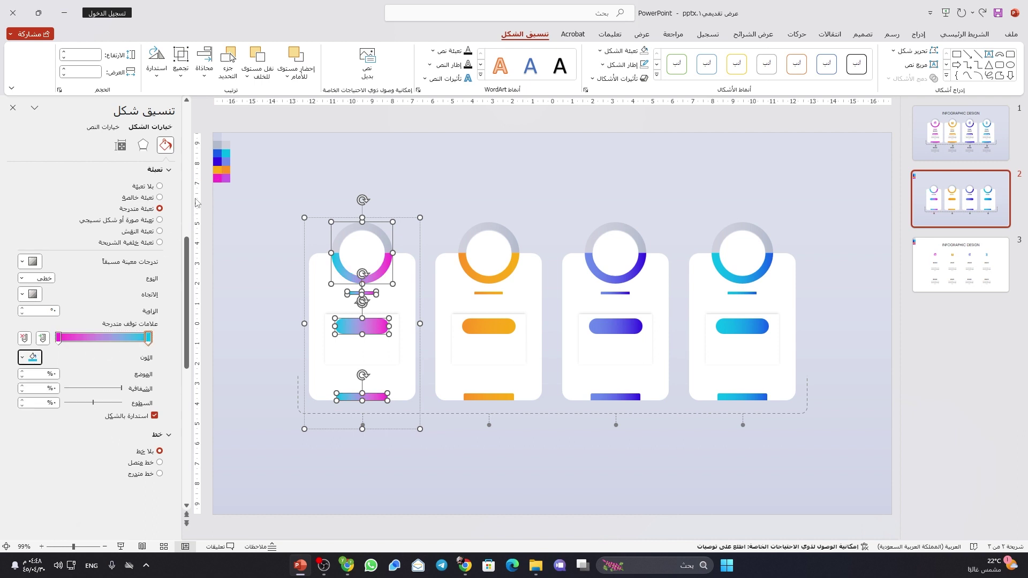
left_click(220, 178)
left_click(262, 189)
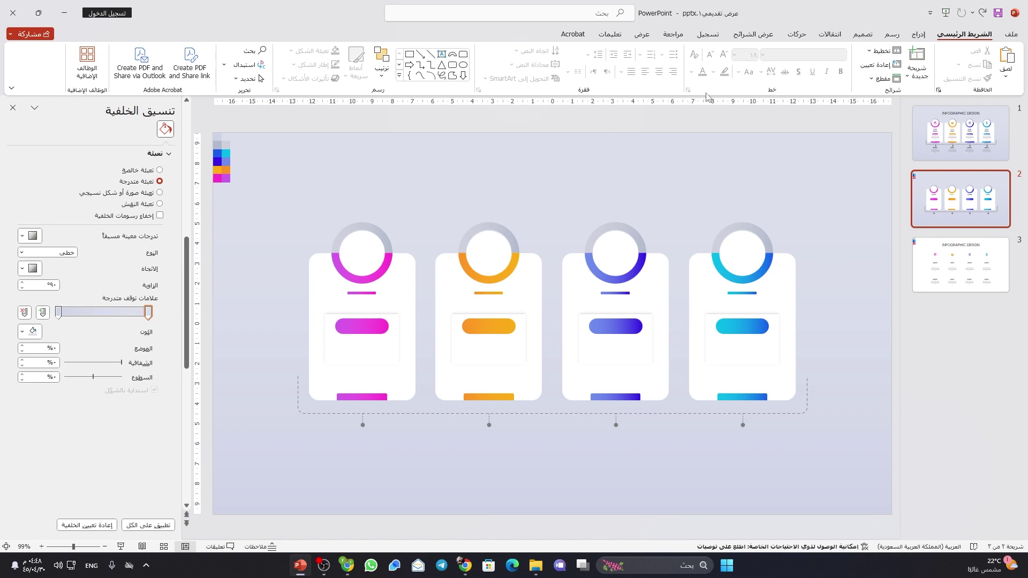
- Draw an oval centred beneath the fourth card's bottom bar
left_click(919, 34)
left_click(845, 63)
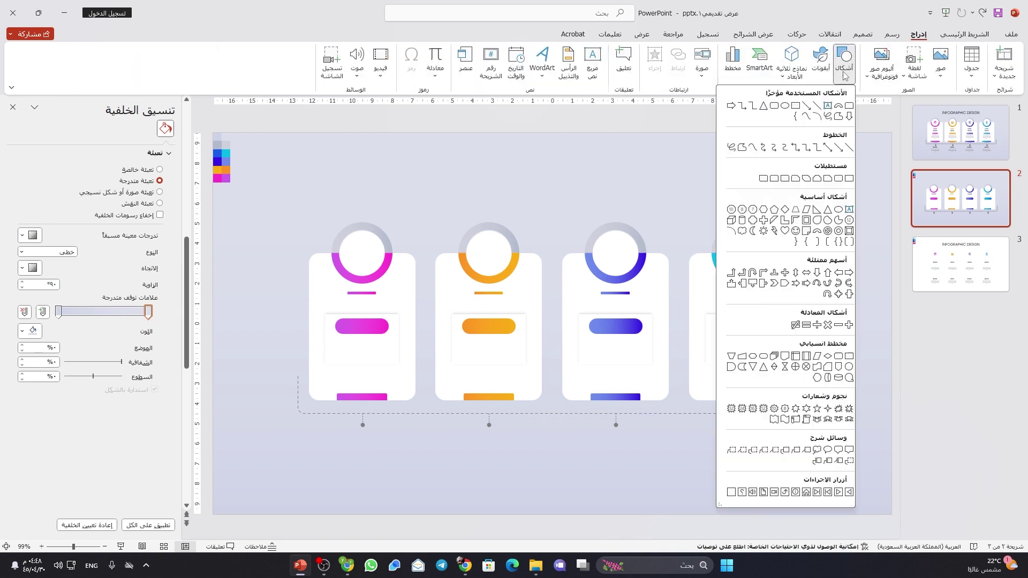
left_click(785, 106)
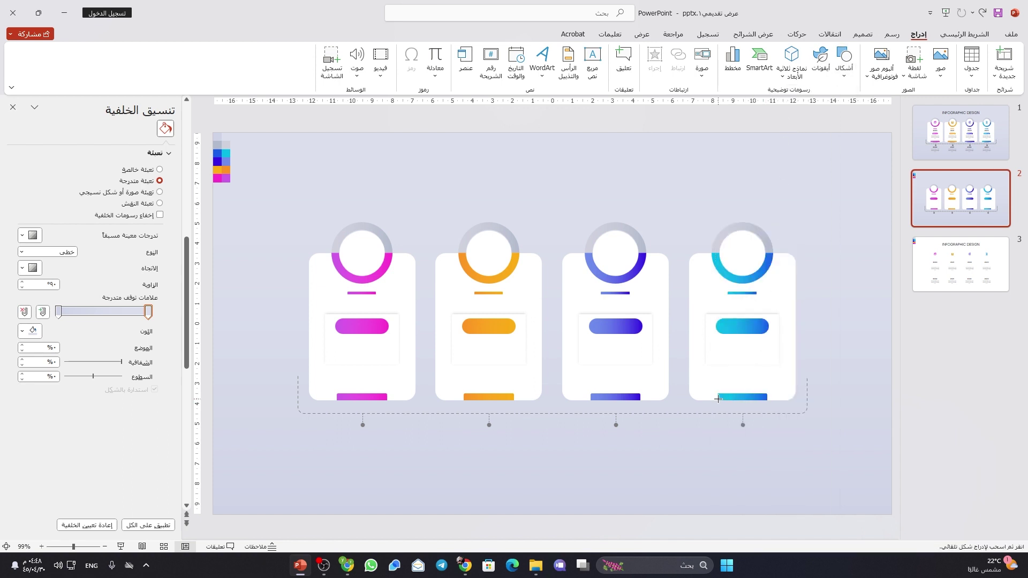
left_click_drag(718, 399, 762, 421)
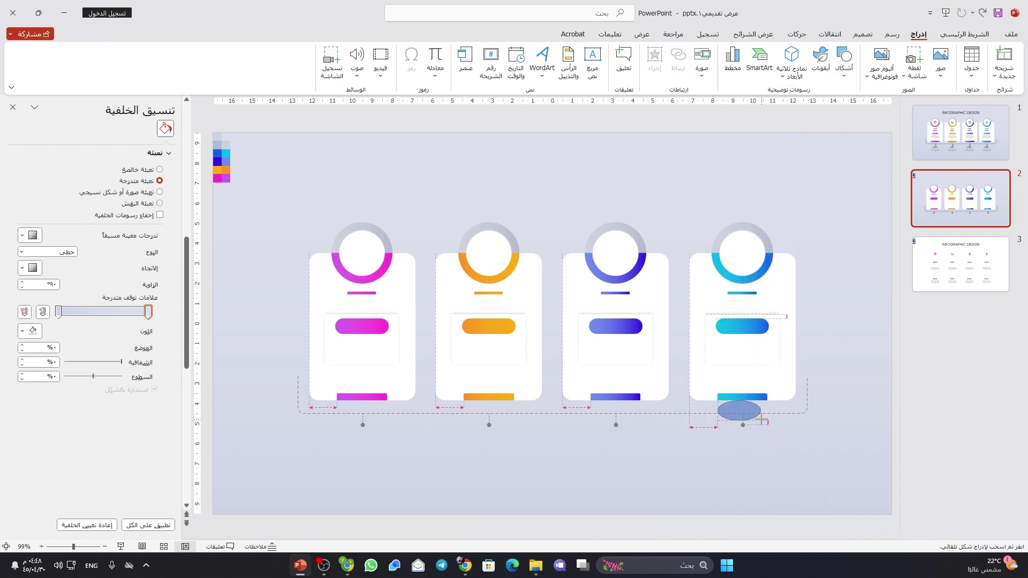
left_click_drag(738, 408, 742, 410)
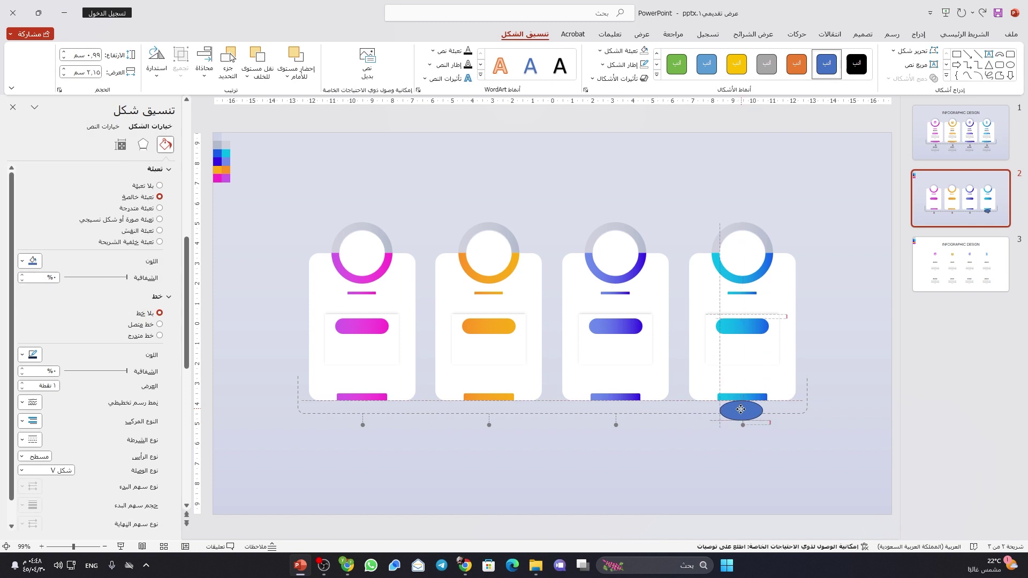
left_click_drag(742, 410, 742, 409)
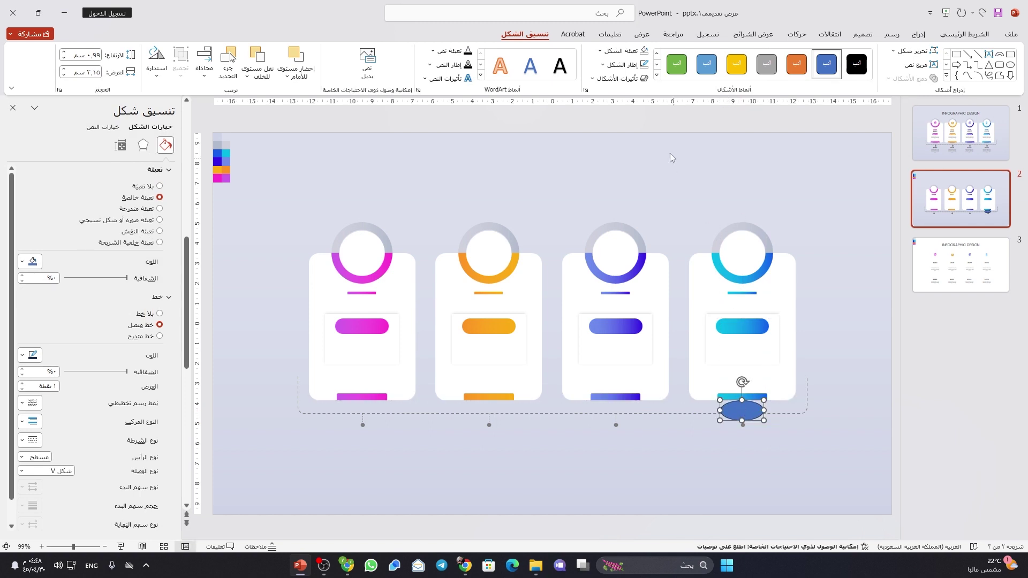
- Remove the oval's outline, fill it black and soften its edges to 7 pt
left_click(624, 65)
left_click(622, 213)
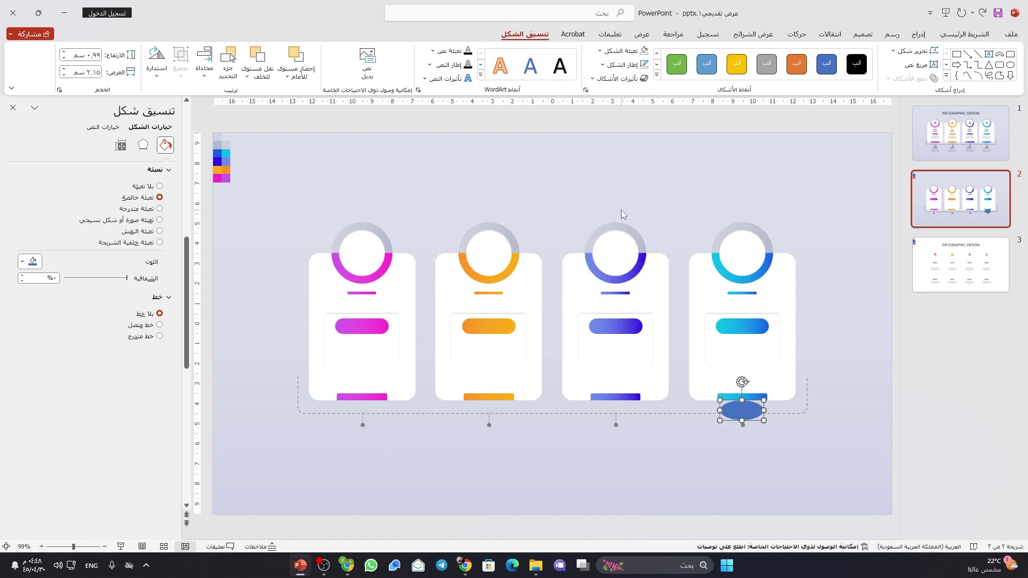
left_click(30, 261)
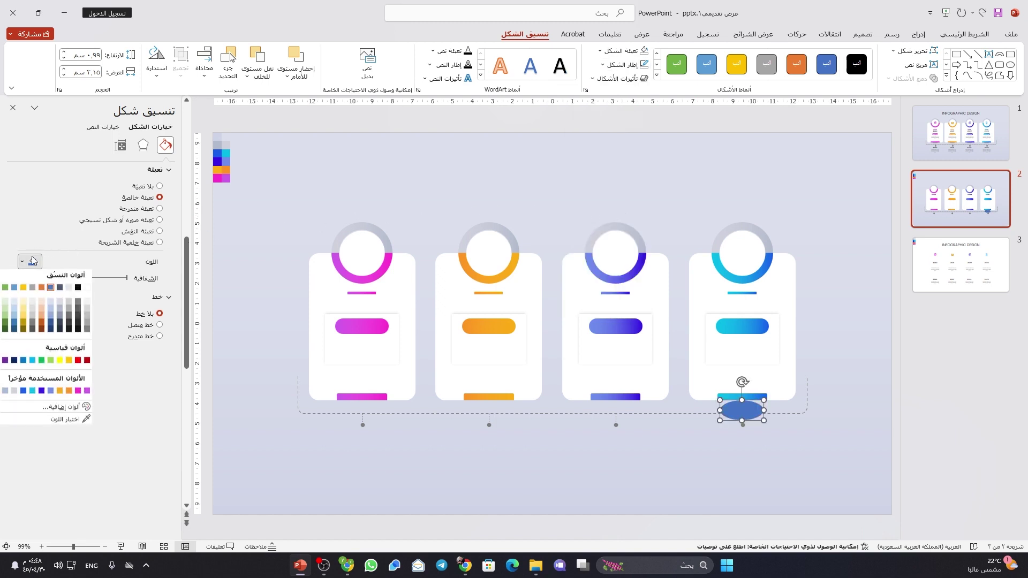
left_click(58, 294)
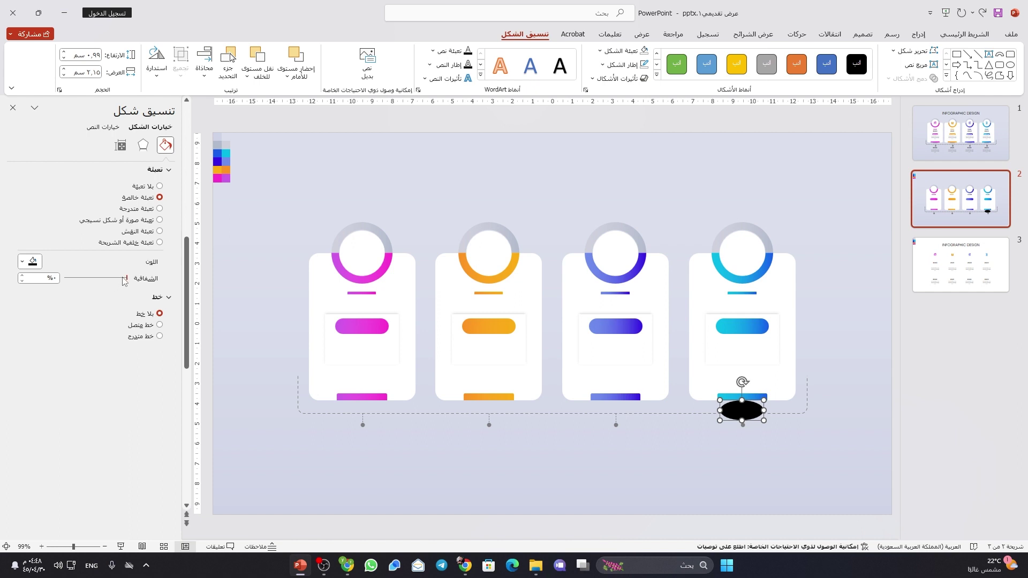
left_click(143, 144)
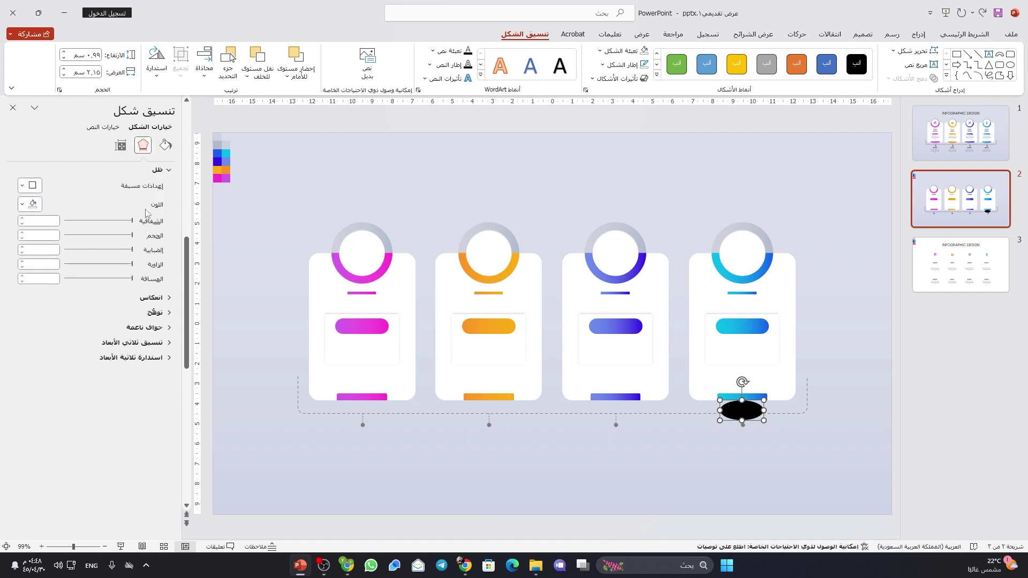
left_click(157, 171)
left_click(158, 215)
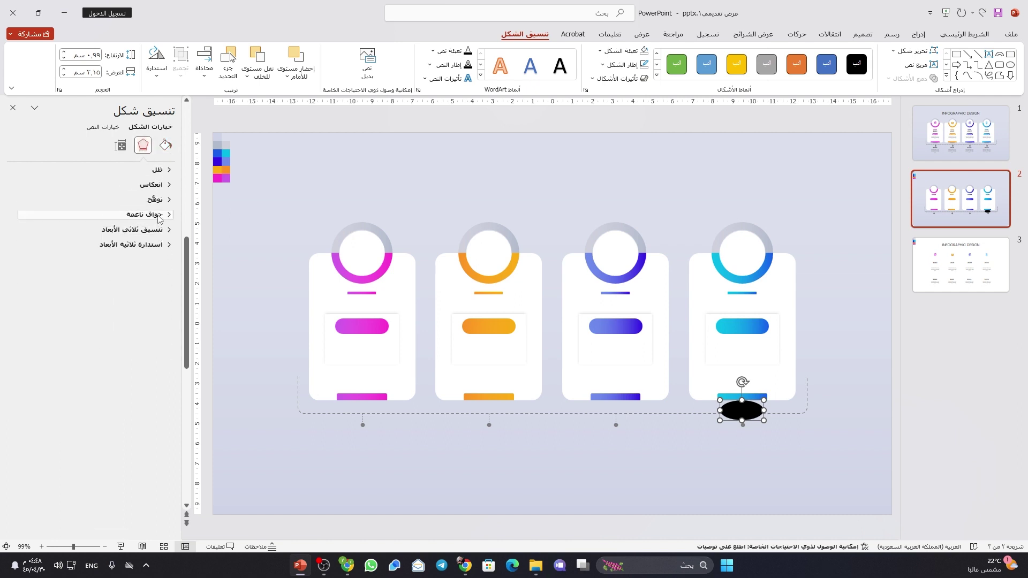
left_click_drag(141, 247, 134, 248)
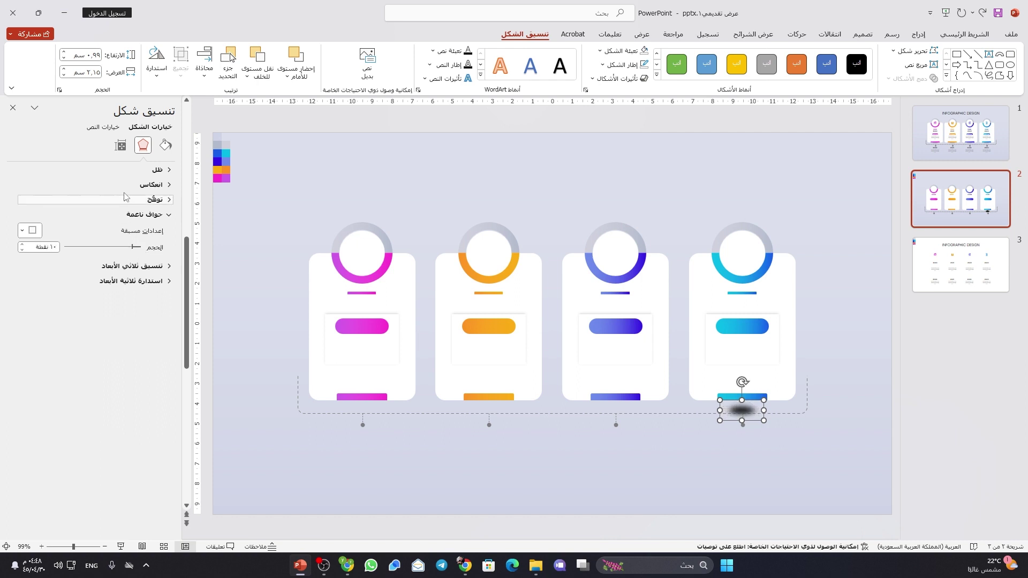
left_click(166, 144)
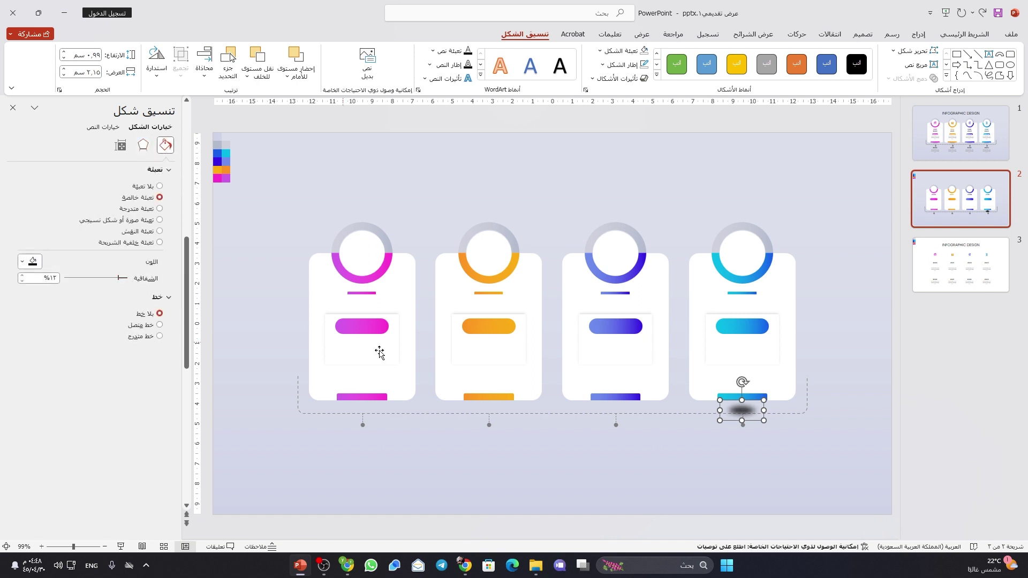
- Enlarge the blurred ellipse to 3 × 1.39 cm and send it behind the bottom bar
mouse_move(719, 399)
left_mouse_down()
mouse_move(711, 395)
mouse_move(743, 407)
left_mouse_up()
right_click(735, 404)
left_click(702, 260)
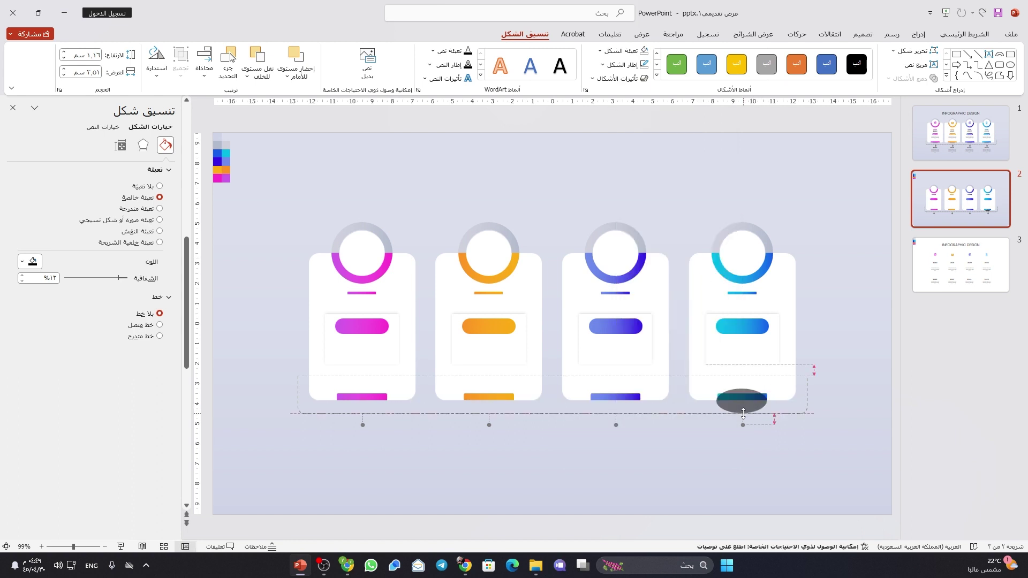
left_click(235, 289)
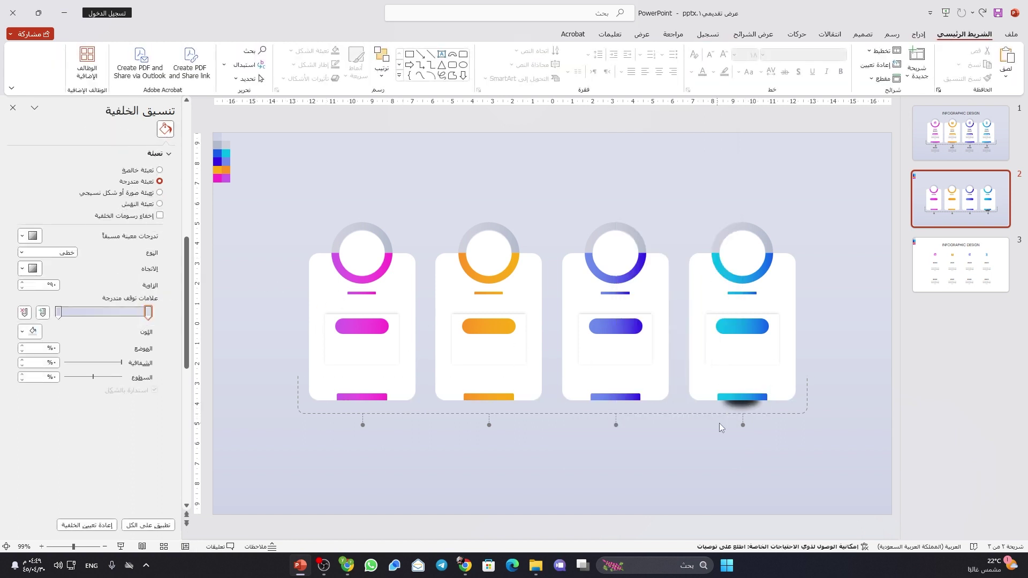
- Make the shadow ellipse more transparent and narrow it slightly
left_click(739, 407)
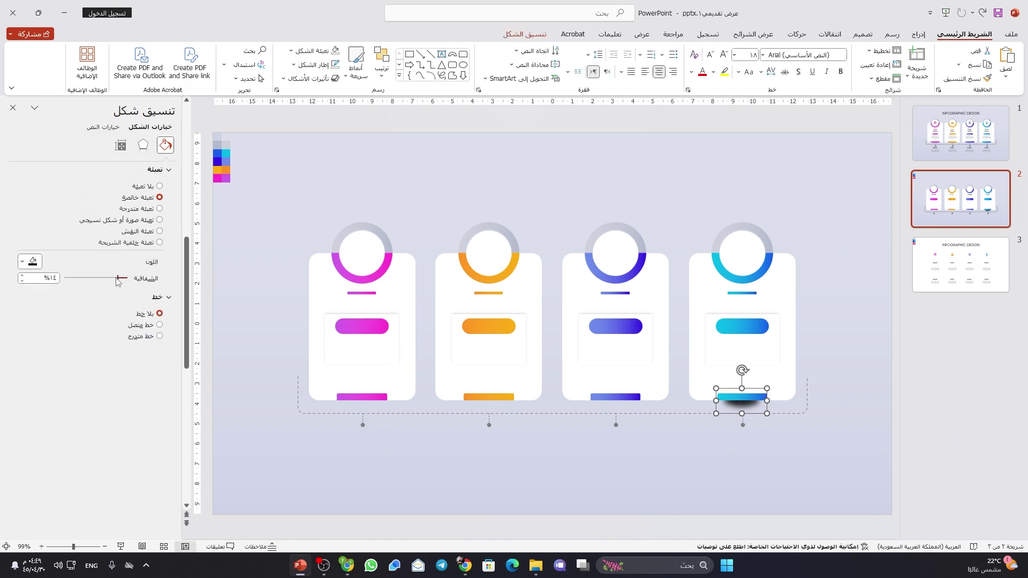
left_click_drag(118, 282, 90, 284)
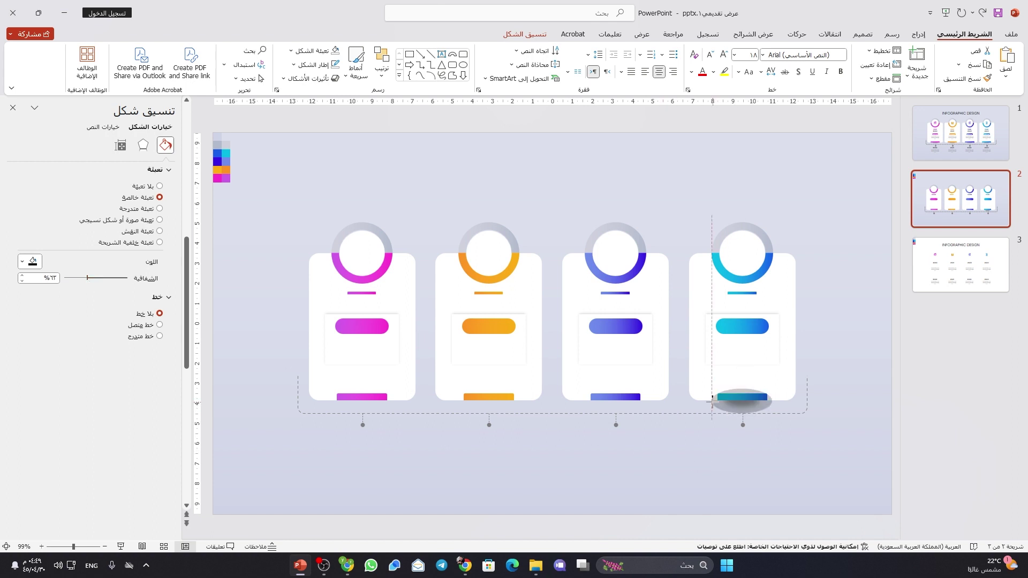
left_click(718, 439)
left_click(739, 408)
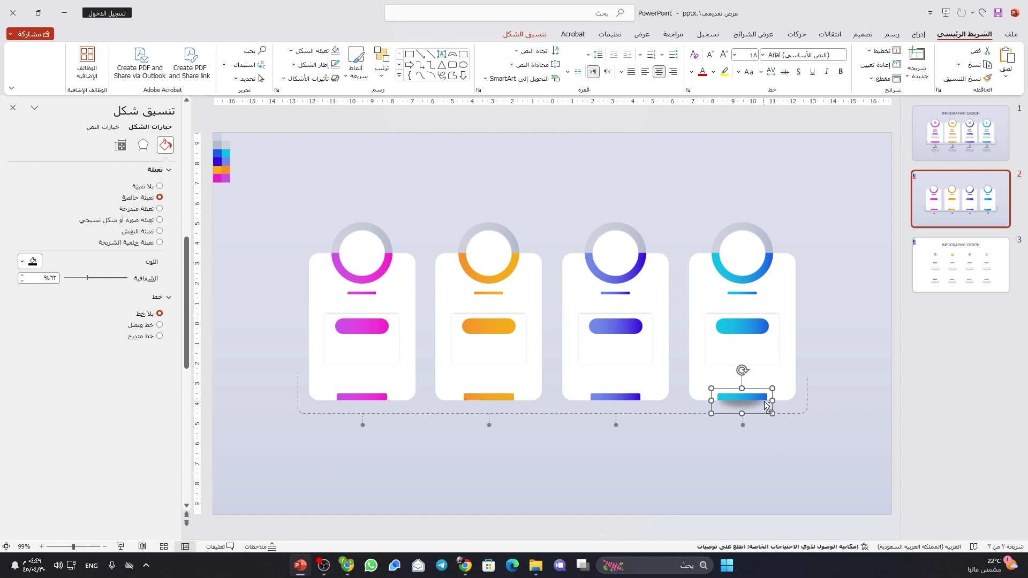
left_click_drag(772, 401, 769, 400)
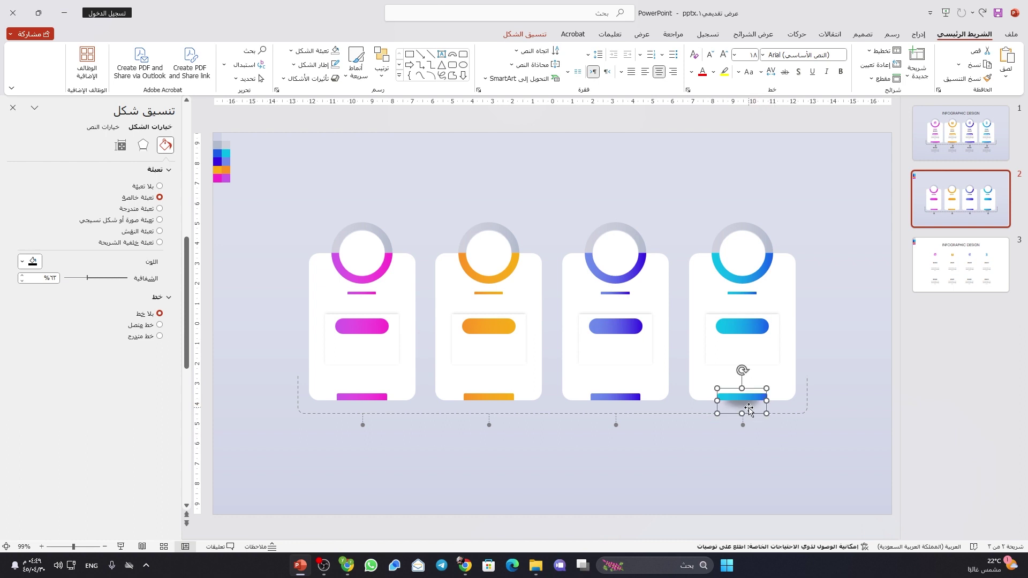
left_click(753, 449)
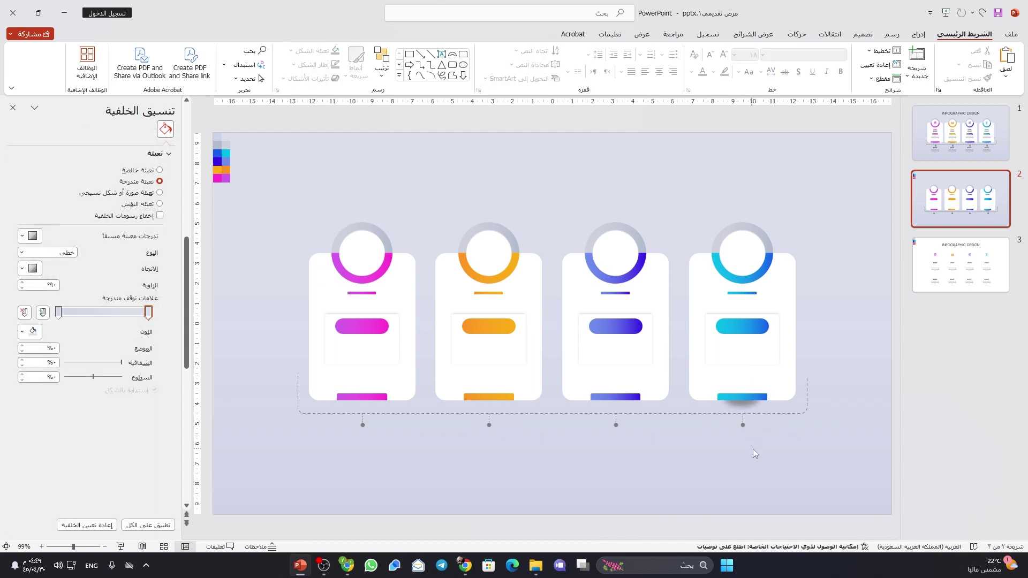
left_click(742, 410)
- Copy the shadow under cards one to three, send the copies behind their bars, and close the pane
left_click_drag(742, 410, 373, 406)
left_click(506, 408, "shift")
left_click(605, 410, "shift")
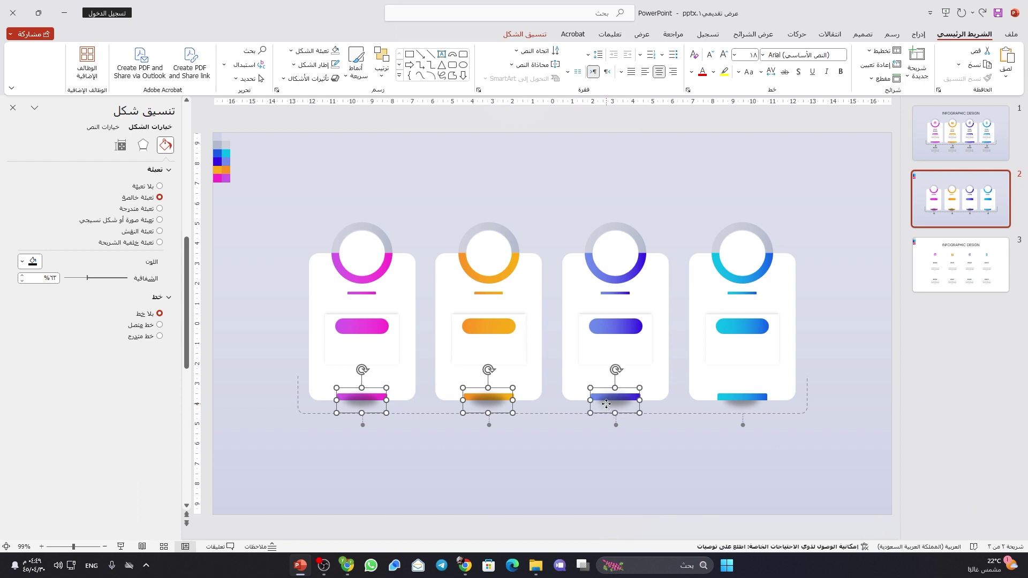
right_click(606, 405)
left_click(576, 311)
left_click(569, 455)
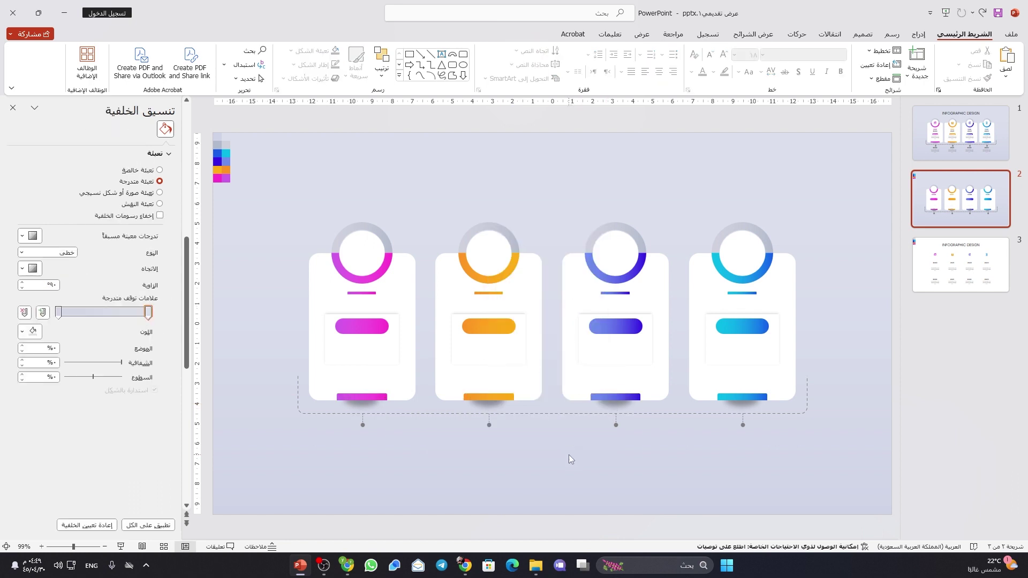
left_click(13, 108)
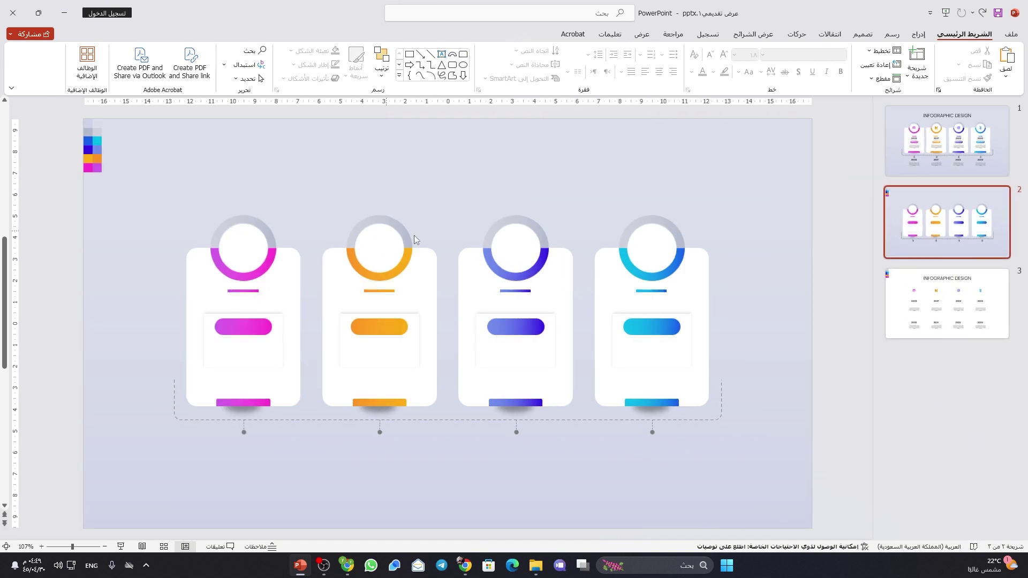
- Select slide 3's icons, years, labels and text, paste them onto slide 2 and align them over the cards
scroll(785, 315, "down", 2)
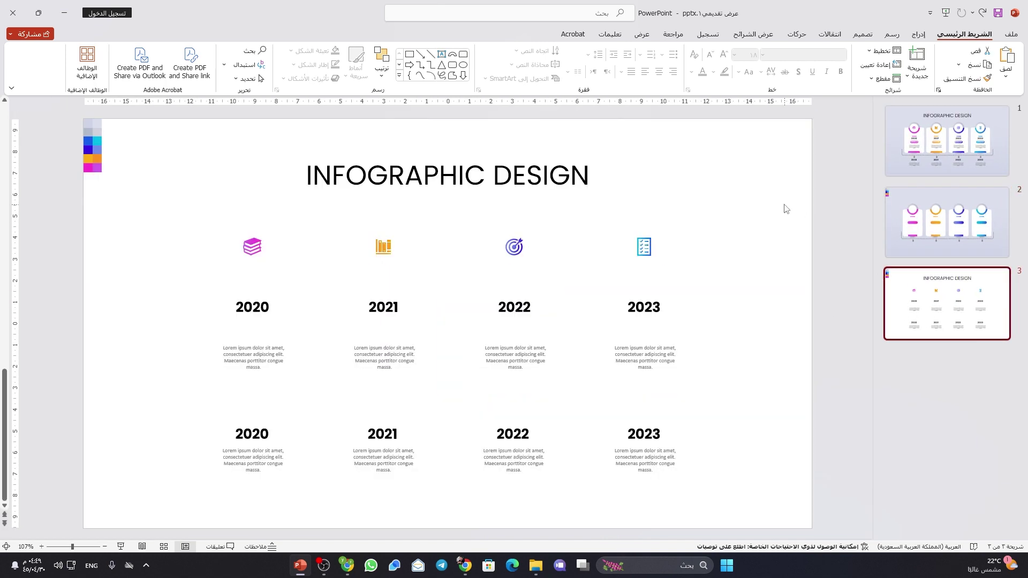
left_click_drag(786, 209, 187, 510)
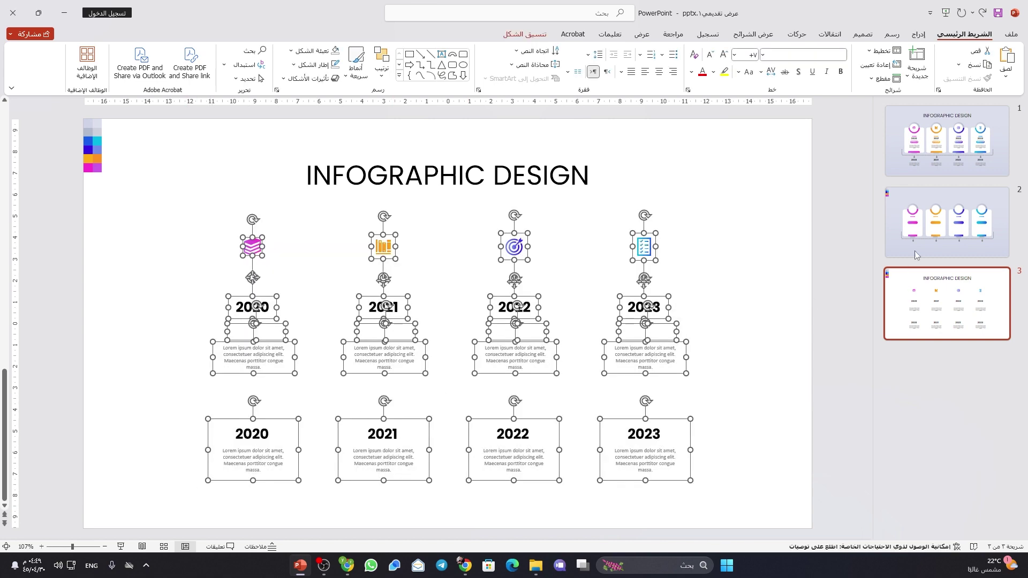
left_click(915, 250)
key("ctrl+v")
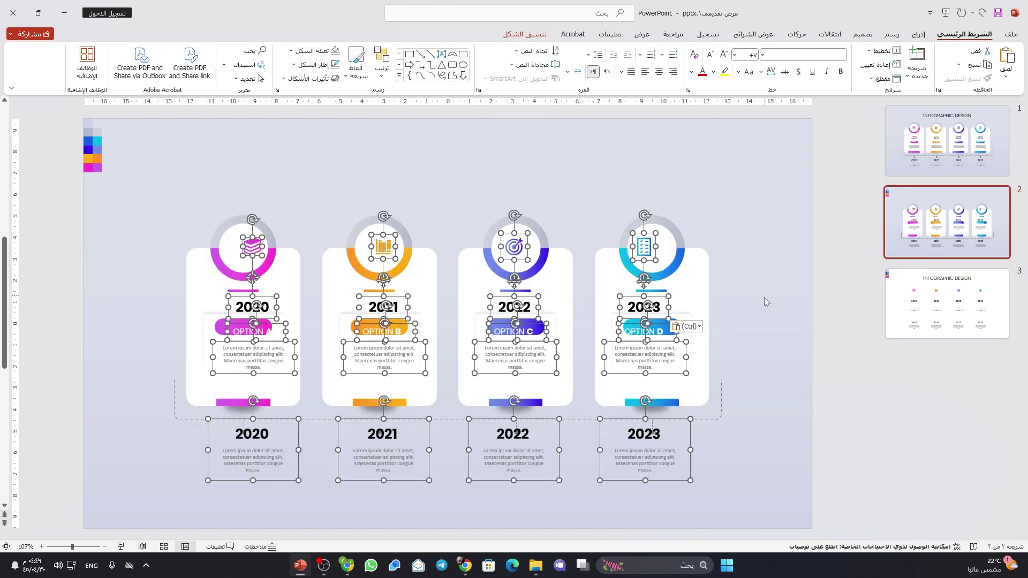
left_click_drag(661, 372, 666, 373)
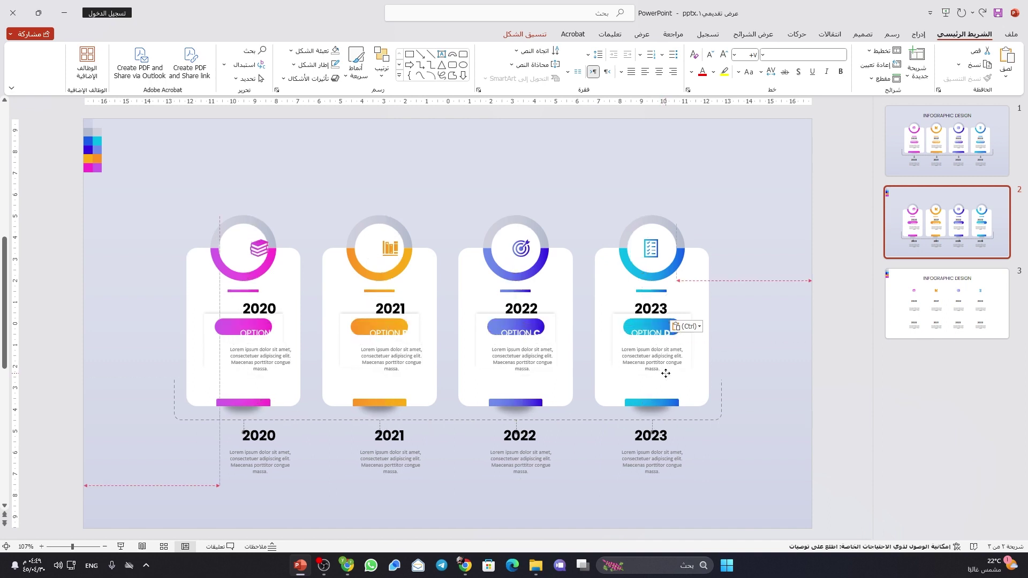
- Move the 2020–2023 year labels up slightly
left_click(727, 318)
left_click(663, 308)
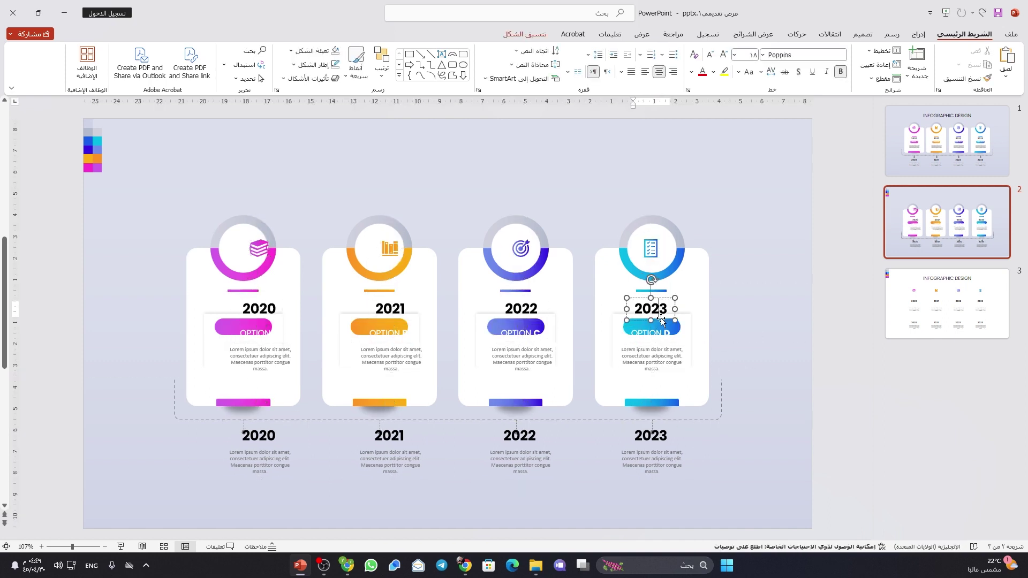
left_click(528, 298, "shift")
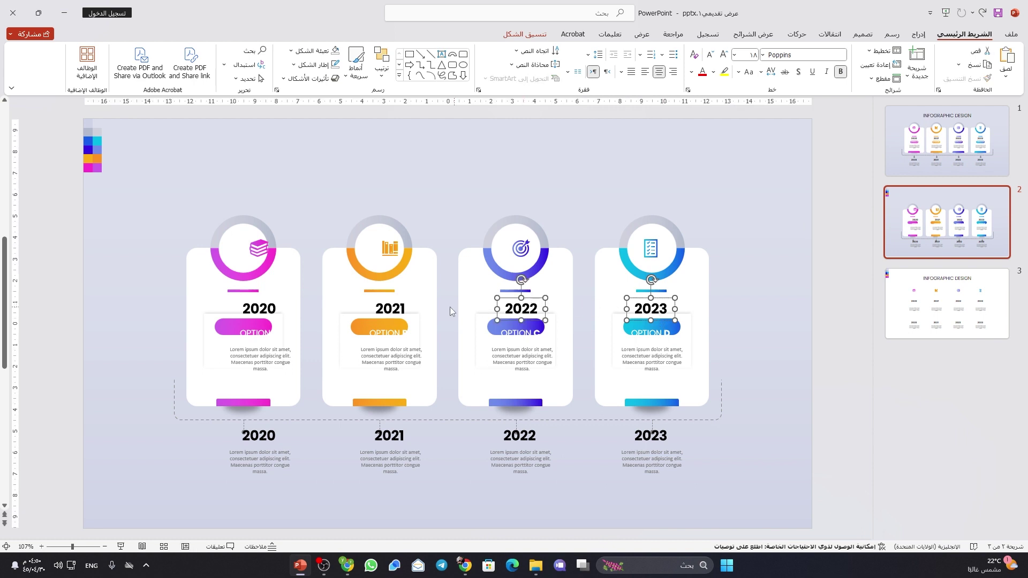
left_click(392, 305, "shift")
left_click(263, 309, "shift")
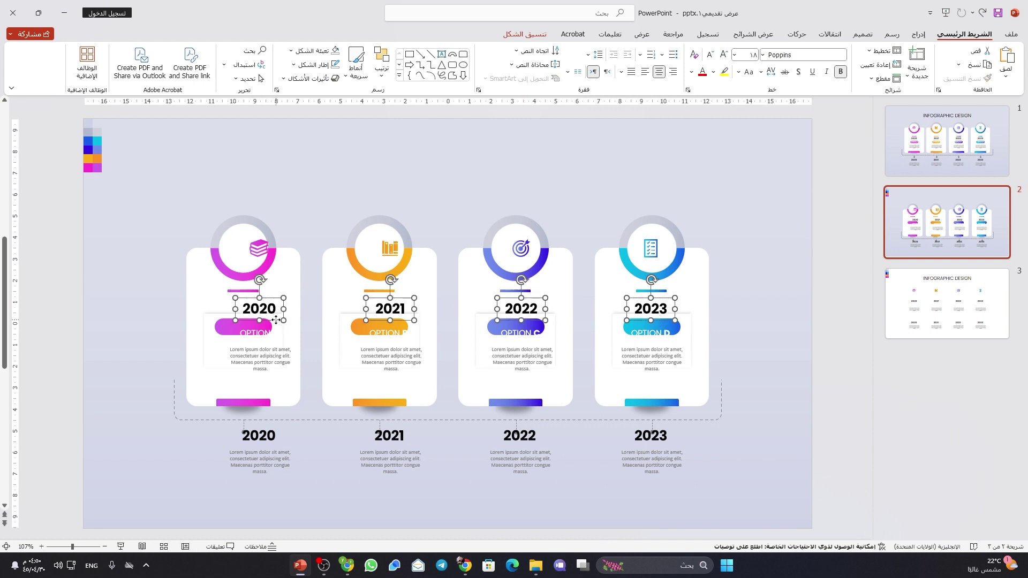
left_click_drag(277, 320, 274, 316)
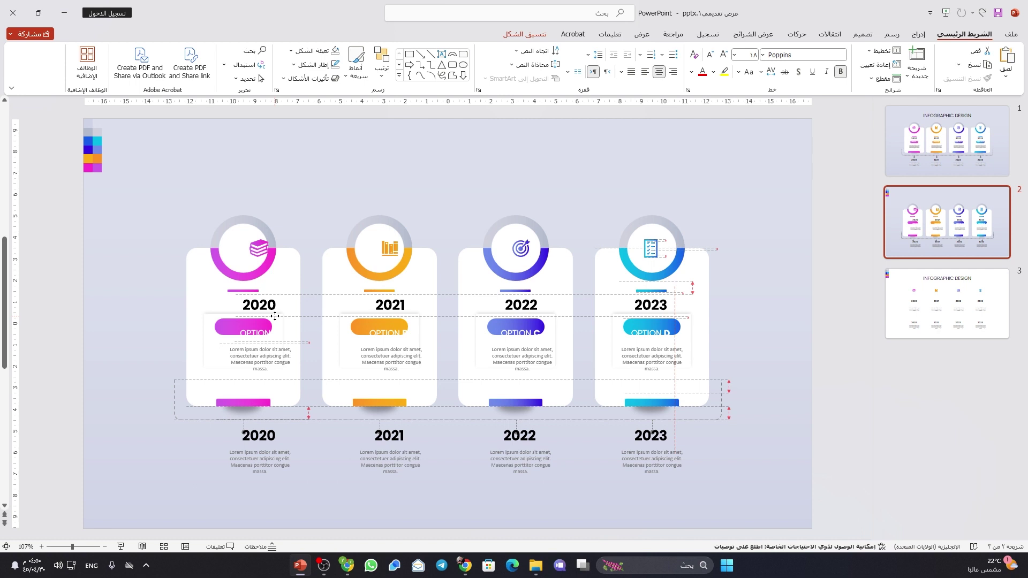
left_click(539, 314)
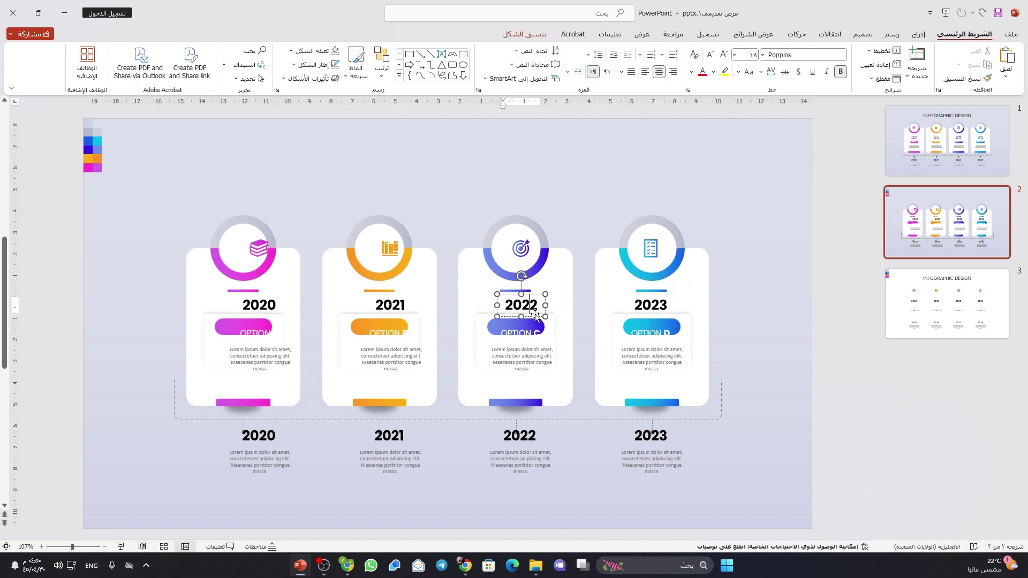
- Move the OPTION A–D labels up into their pills
left_click(648, 330)
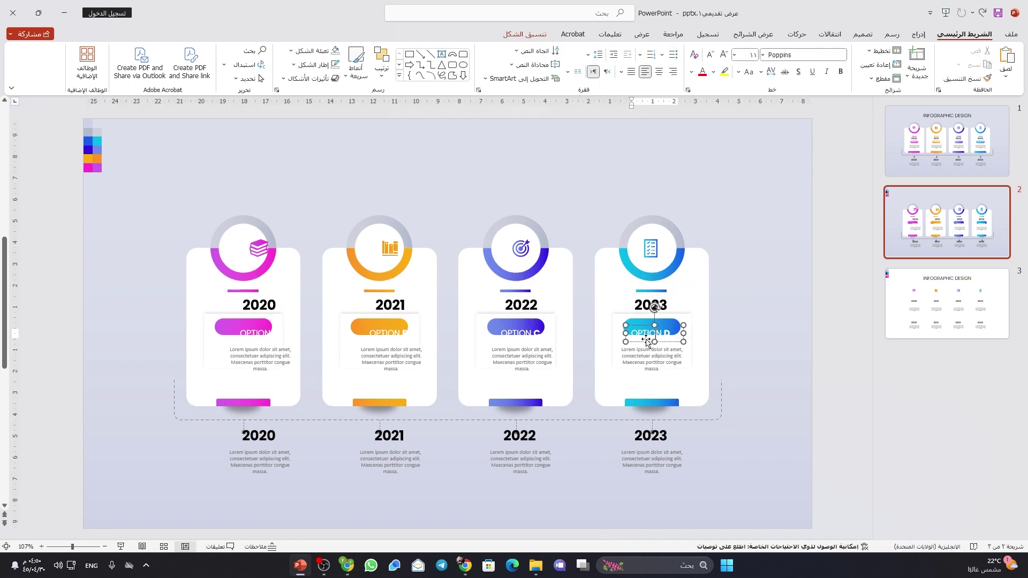
left_click(522, 330, "shift")
left_click(381, 333, "shift")
left_click(259, 329, "shift")
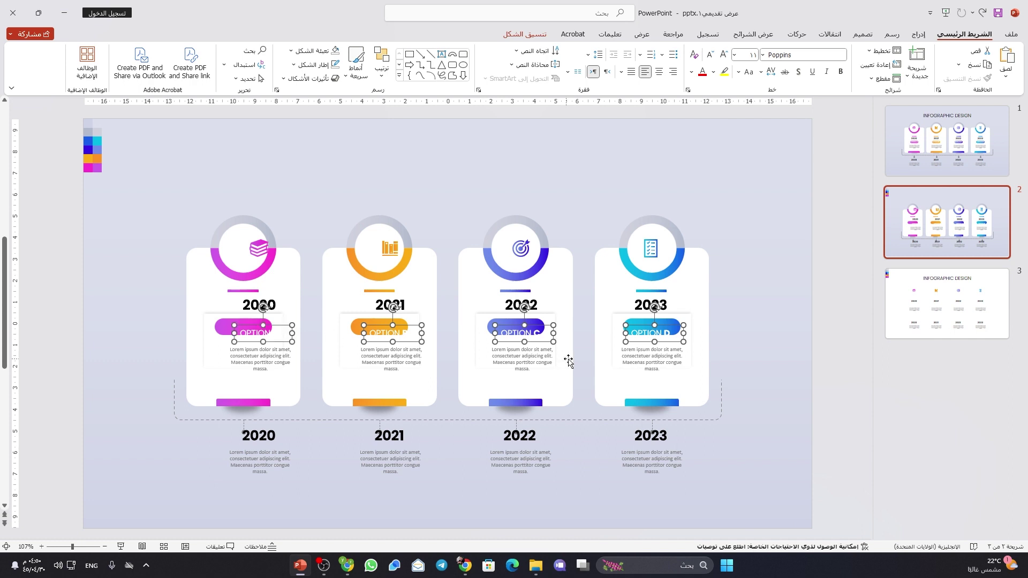
left_click_drag(635, 345, 634, 337)
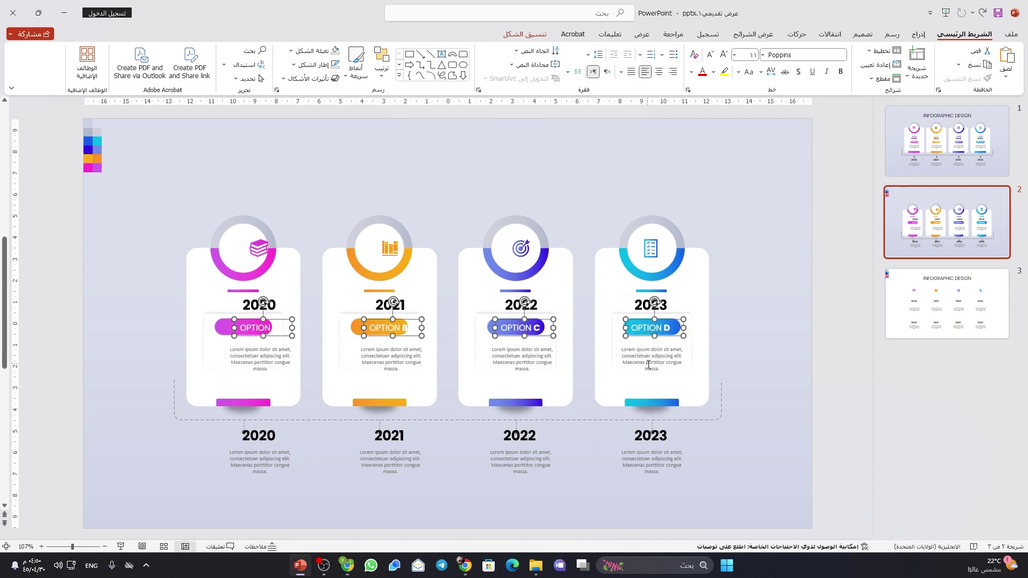
- Move the four lower year blocks down below the timeline ticks
left_click(643, 462)
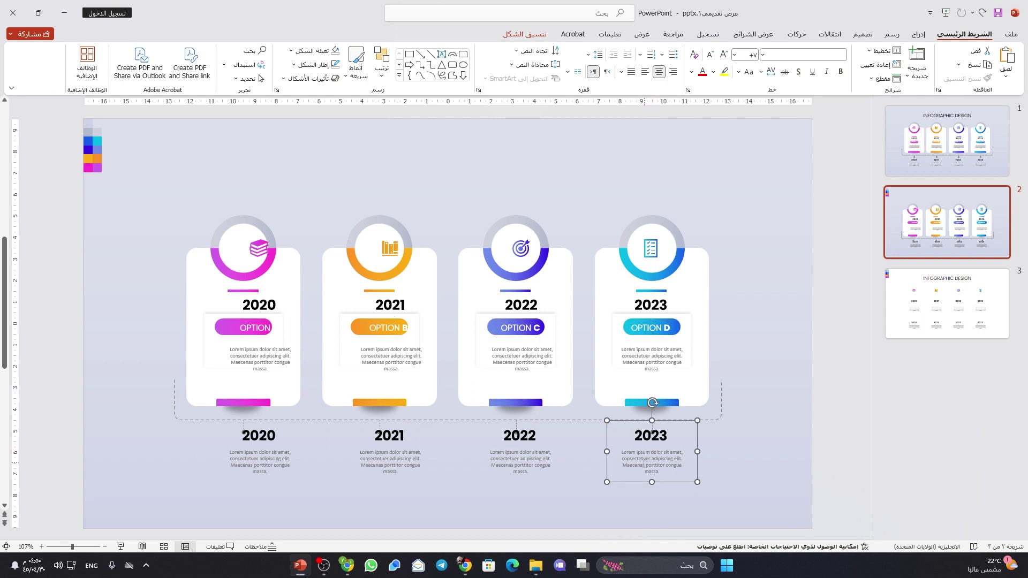
left_click(529, 453, "shift")
left_click(428, 452, "shift")
left_click(296, 452, "shift")
left_click_drag(635, 482, 633, 496)
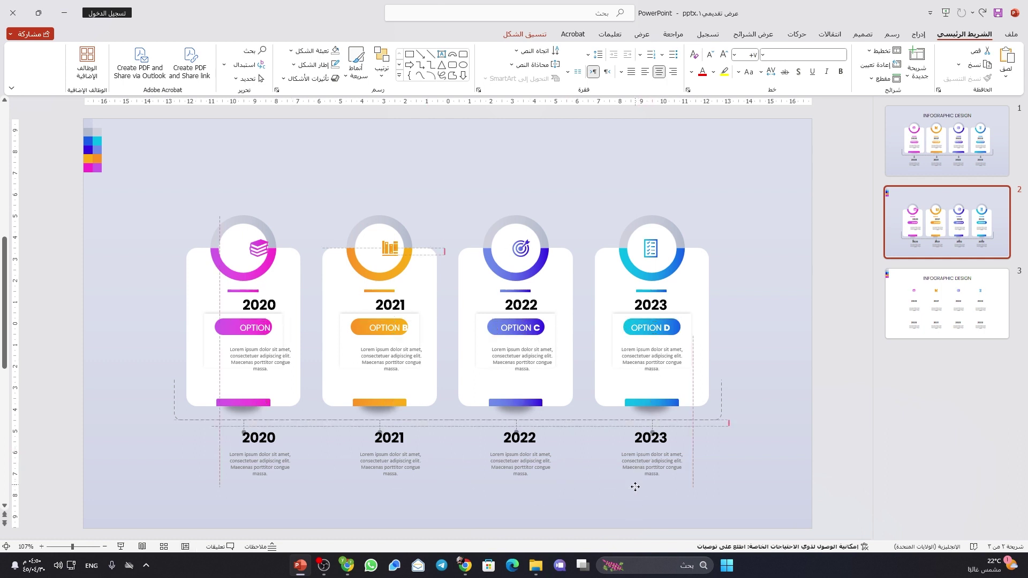
left_click(740, 478)
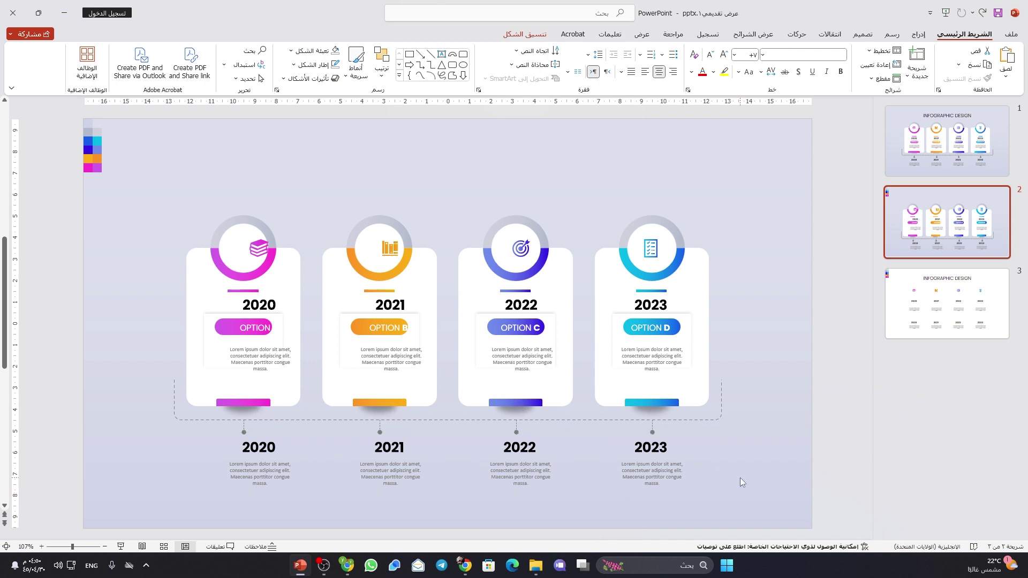
- Shift the 2022 icon, year, OPTION C label, text and lower year left to centre them
left_click(524, 253)
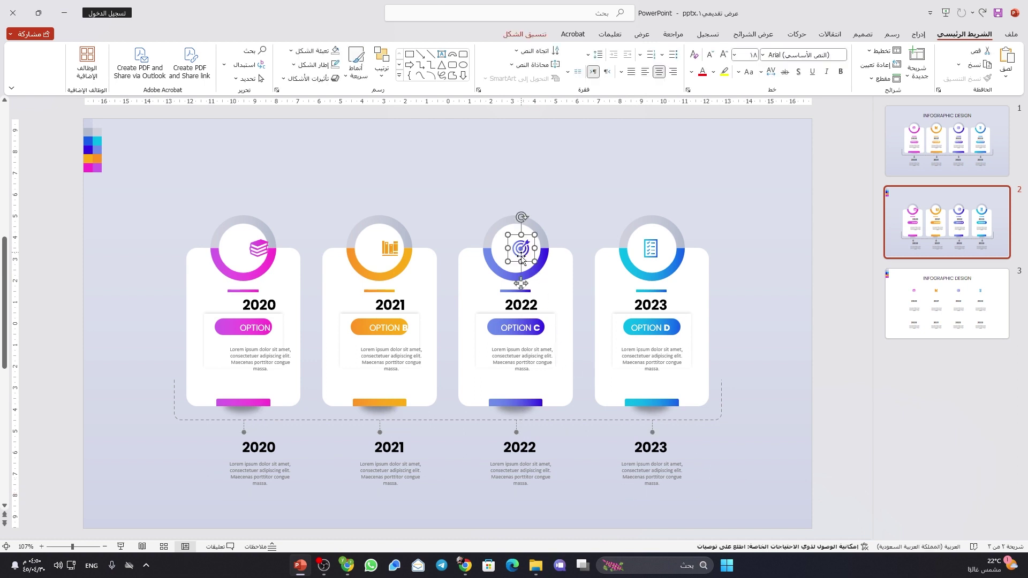
left_click(523, 301, "shift")
left_click(525, 327, "shift")
left_click(525, 359, "shift")
left_click(522, 451, "shift")
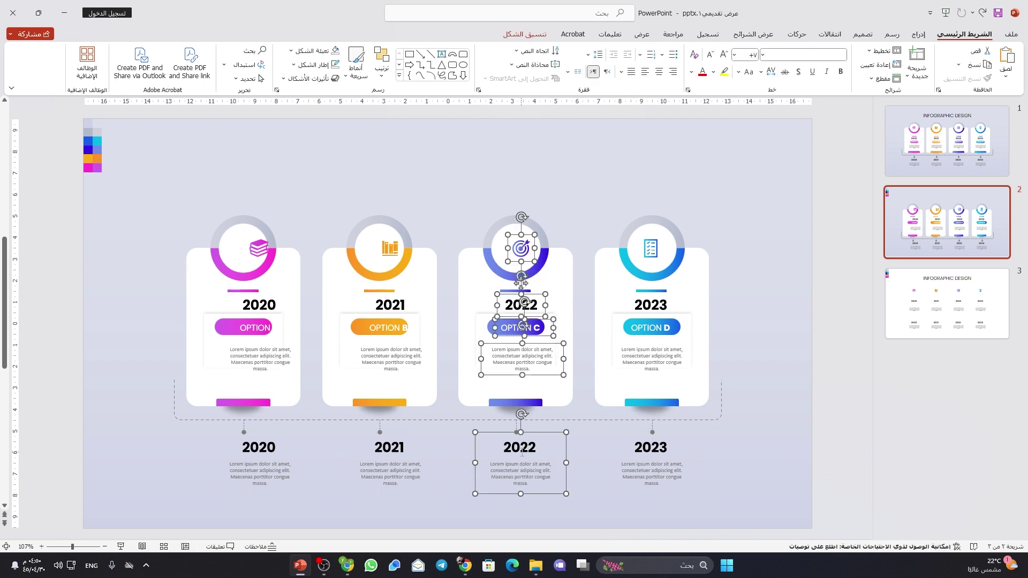
left_click_drag(536, 435, 530, 435)
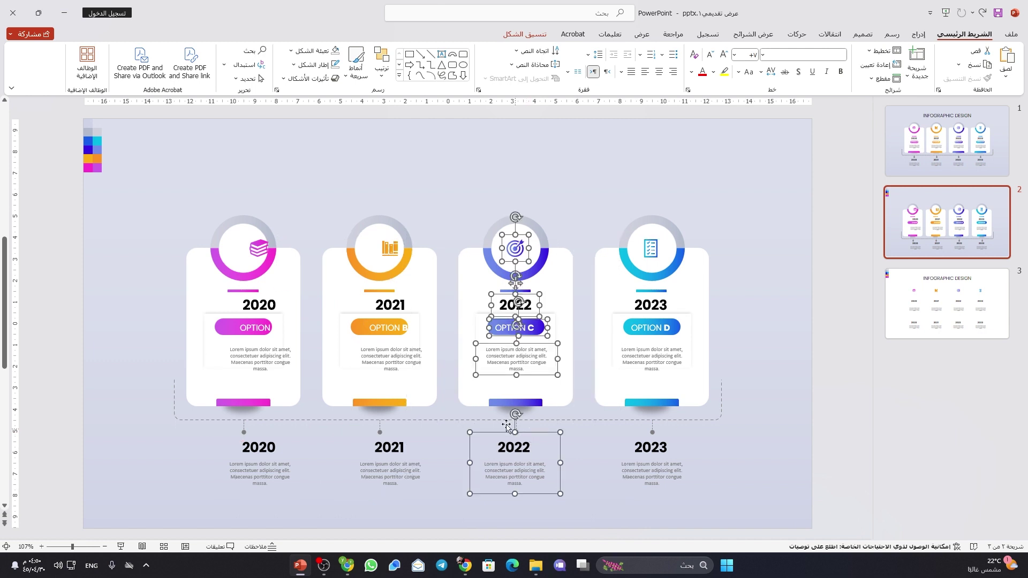
left_click(399, 261)
- Shift the 2021 icon, year, OPTION B label, text and lower year left to centre them
left_click(392, 248)
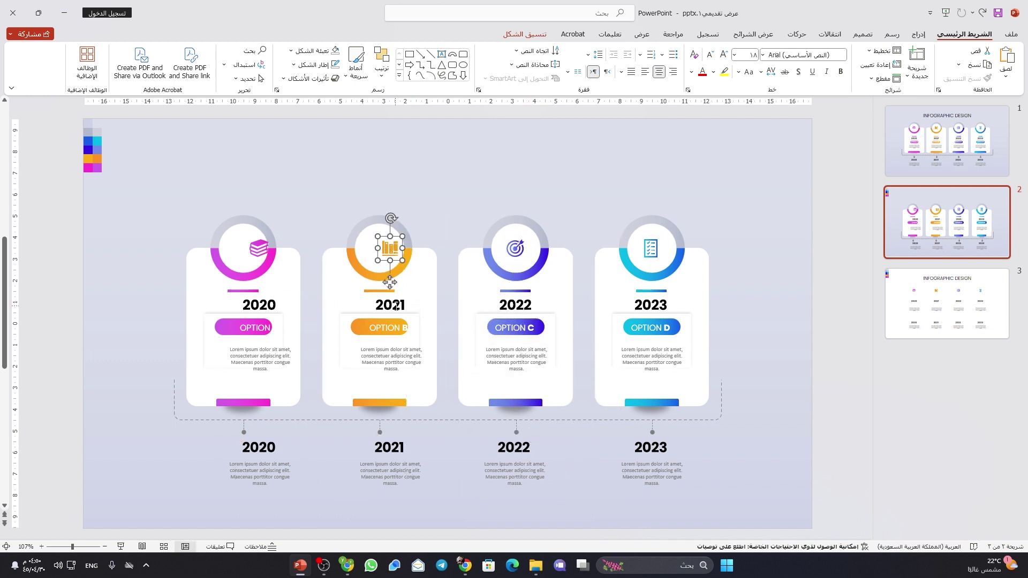
left_click(395, 306, "shift")
left_click(396, 328, "shift")
left_click(399, 366, "shift")
left_click(412, 461, "shift")
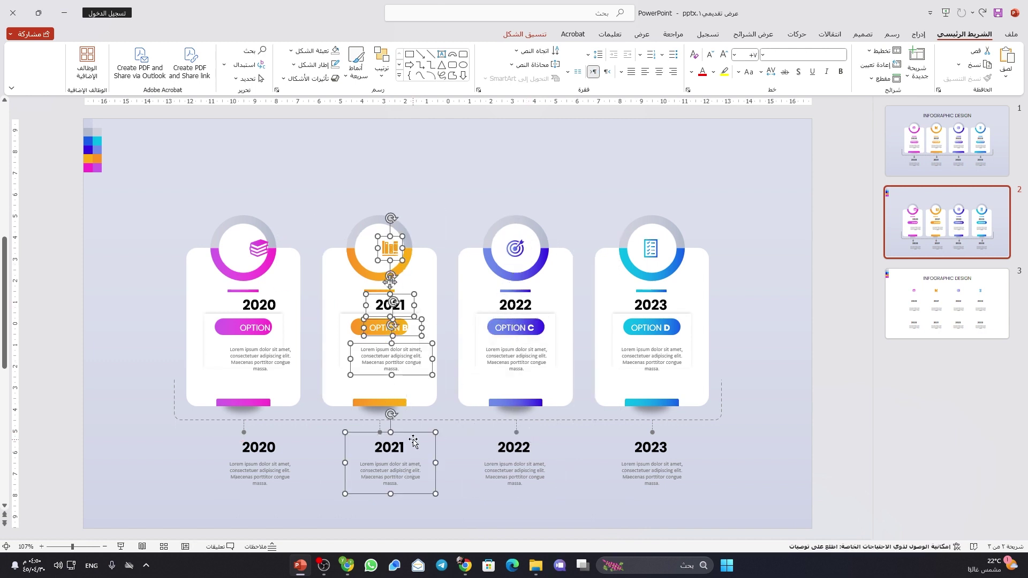
left_click_drag(414, 434, 403, 435)
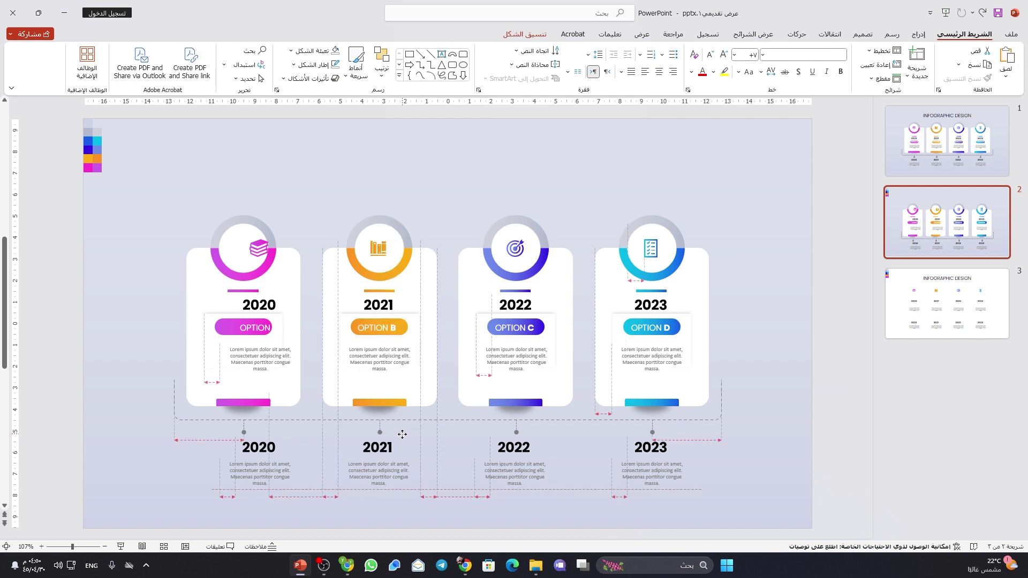
- Shift the 2020 icon, year, OPTION A label, text and lower year left to centre them
left_click(283, 436)
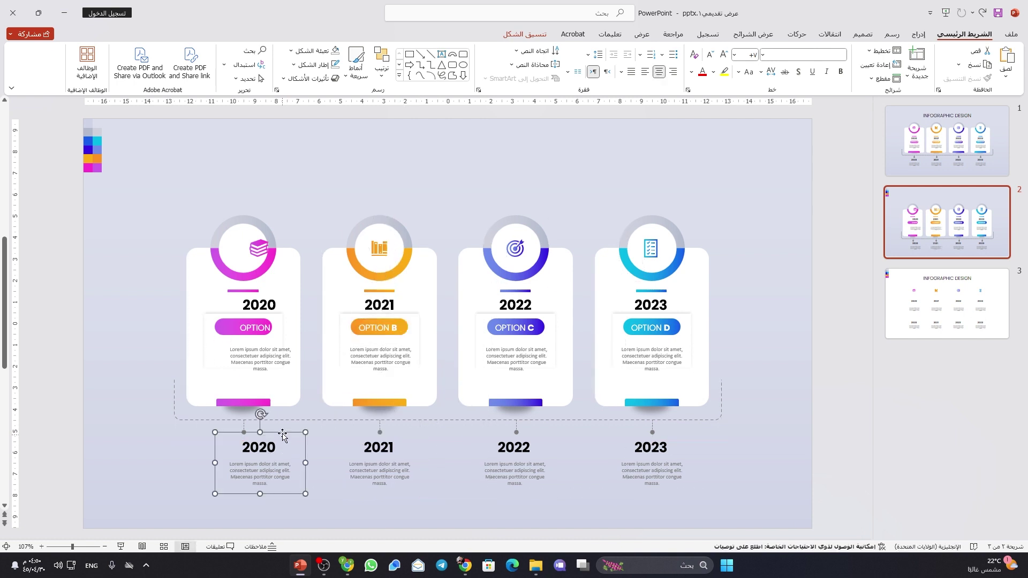
left_click(265, 364, "shift")
left_click(266, 324, "shift")
left_click(265, 308, "shift")
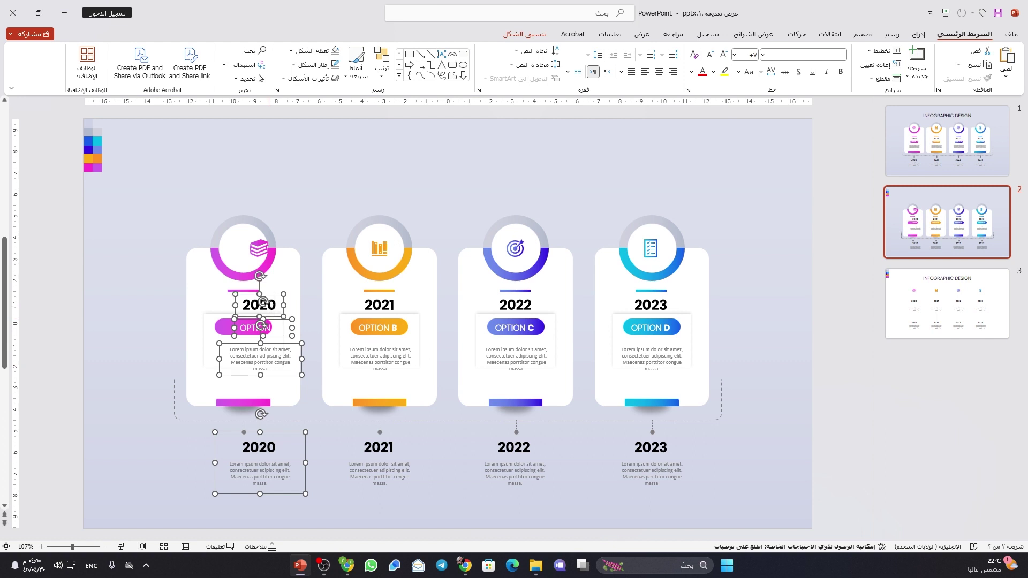
left_click(261, 249, "shift")
left_click(262, 249, "shift")
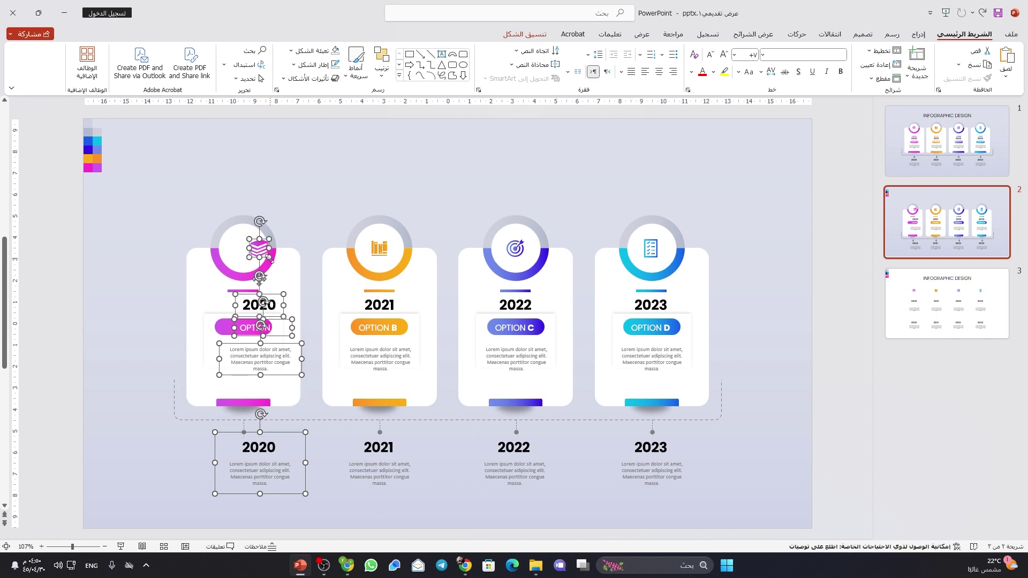
left_click_drag(266, 294, 254, 294)
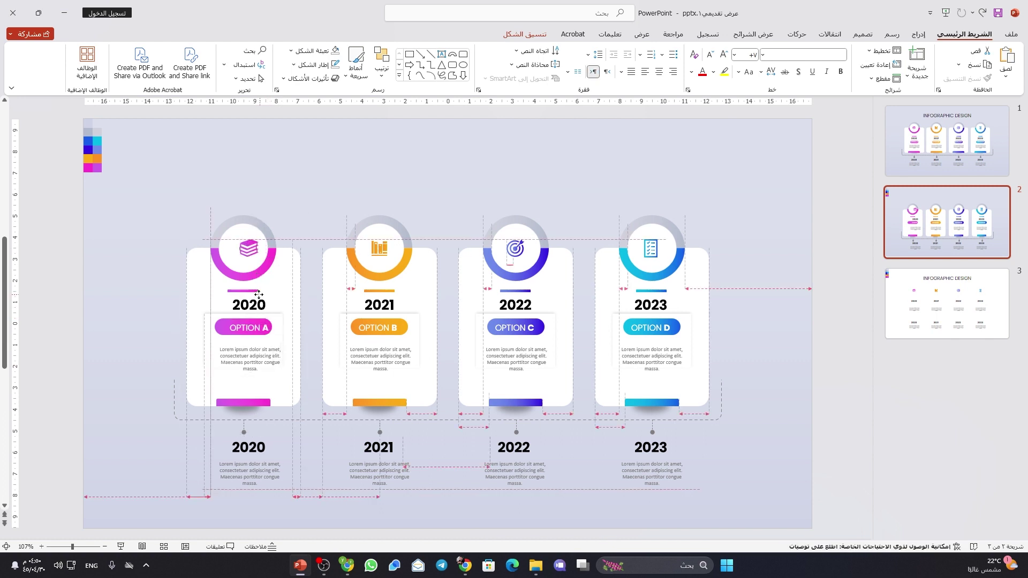
left_click(290, 219)
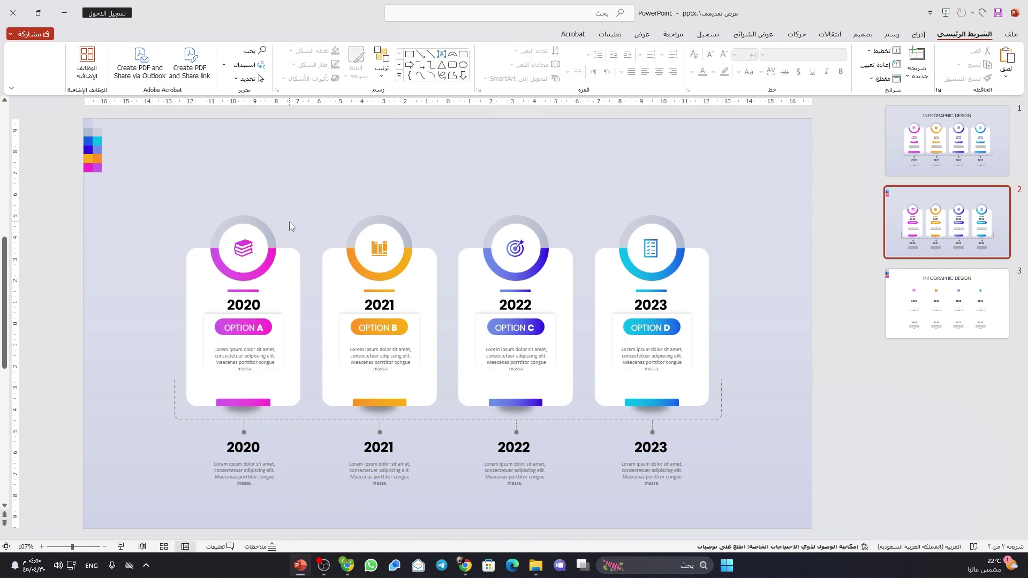
- Delete the colour swatches and paste slide 3's INFOGRAPHIC DESIGN title onto slide 2
left_click(107, 156)
key("Delete")
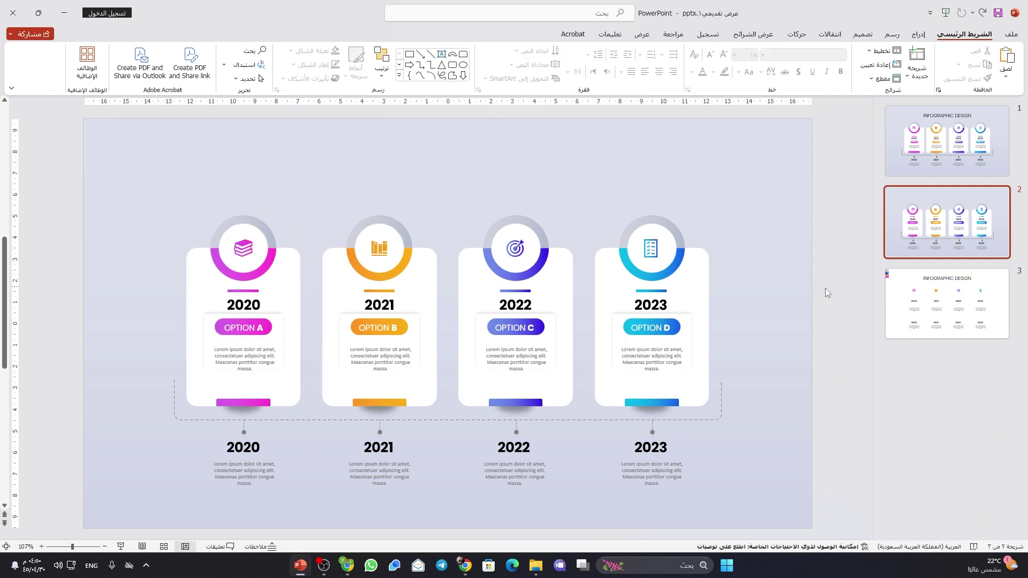
left_click(909, 304)
left_click(566, 196)
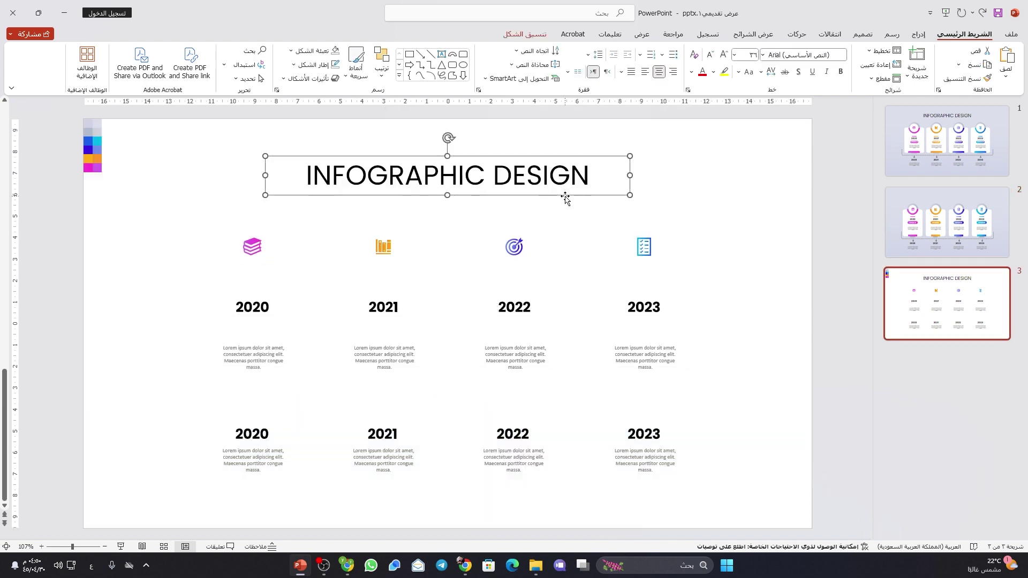
left_click(947, 222)
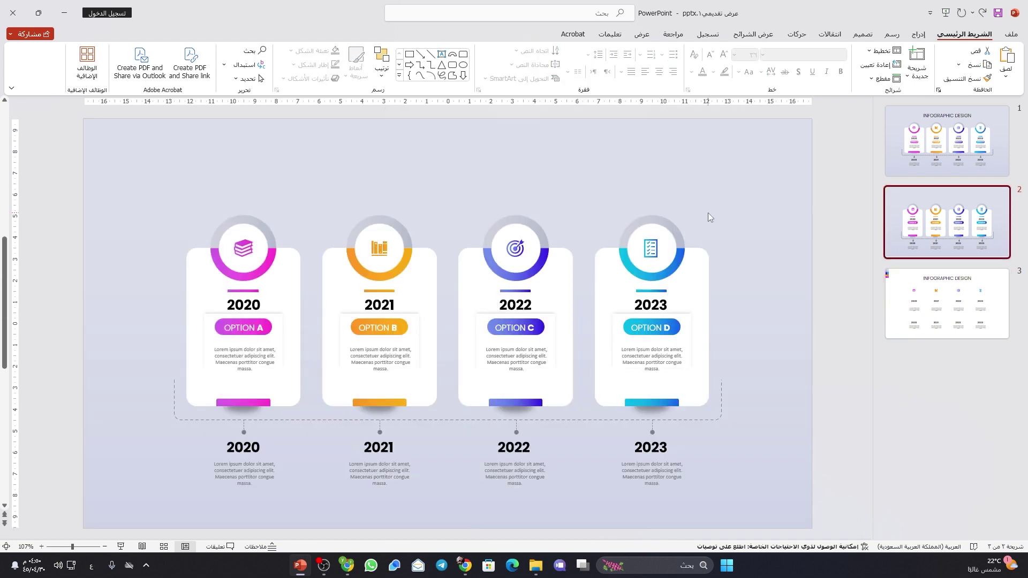
key("ctrl+v")
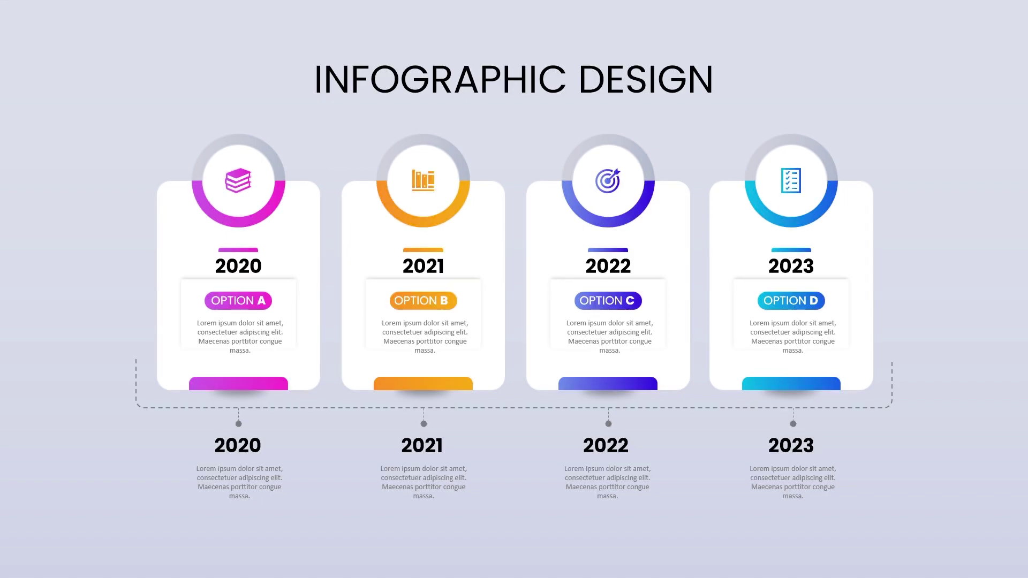